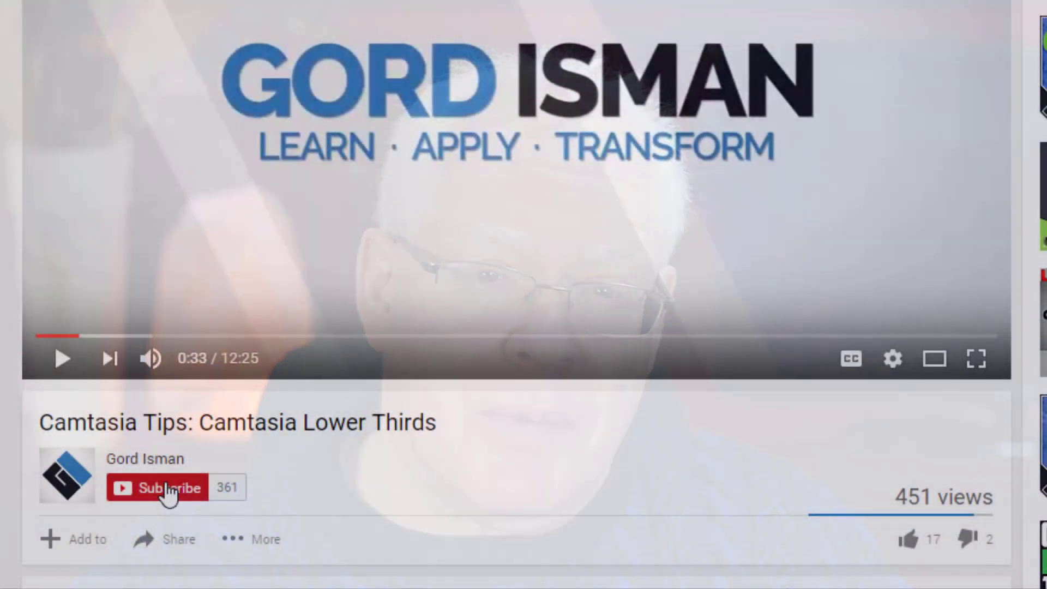
- Subscribe to the Camtasia Lower Thirds video's channel and save 'Send me all notifications for this channel'
left_click(169, 489)
left_click(234, 488)
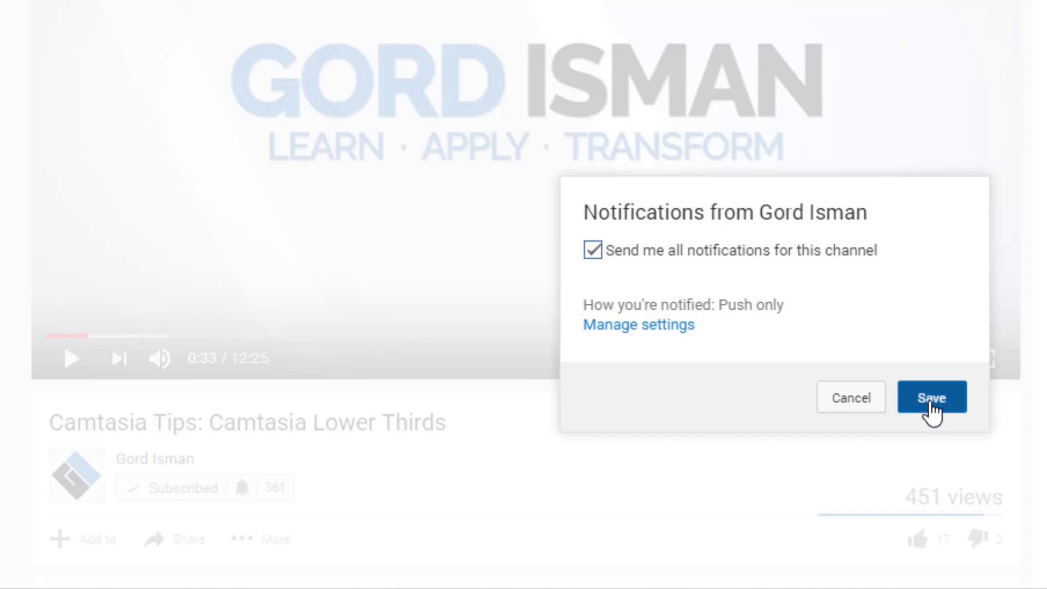
left_click(928, 408)
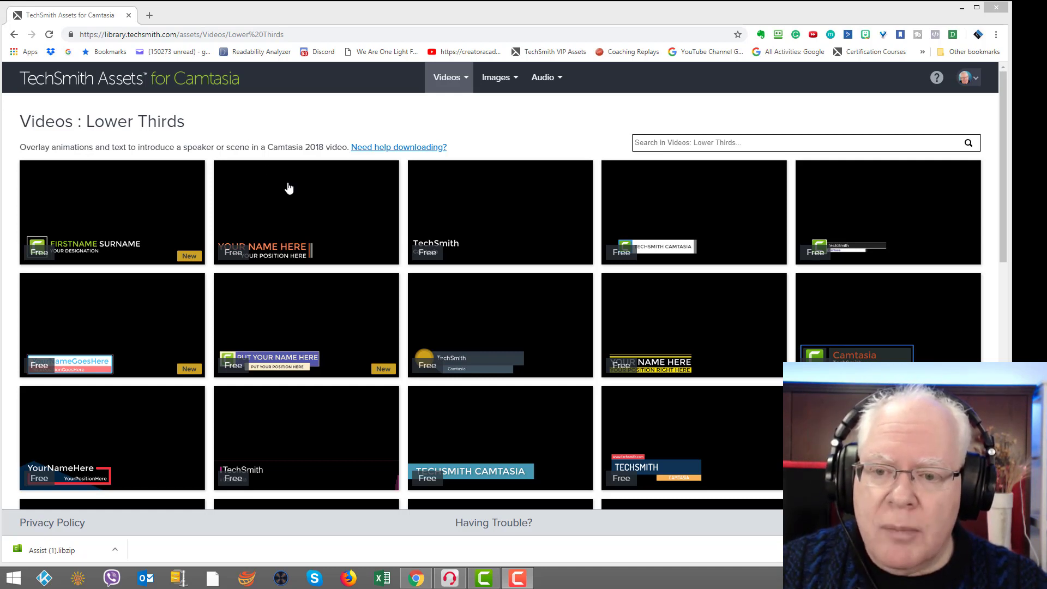
- Download the free Assist lower-third template from the Lower Thirds page as Assist (2).libzip
mouse_move(289, 189)
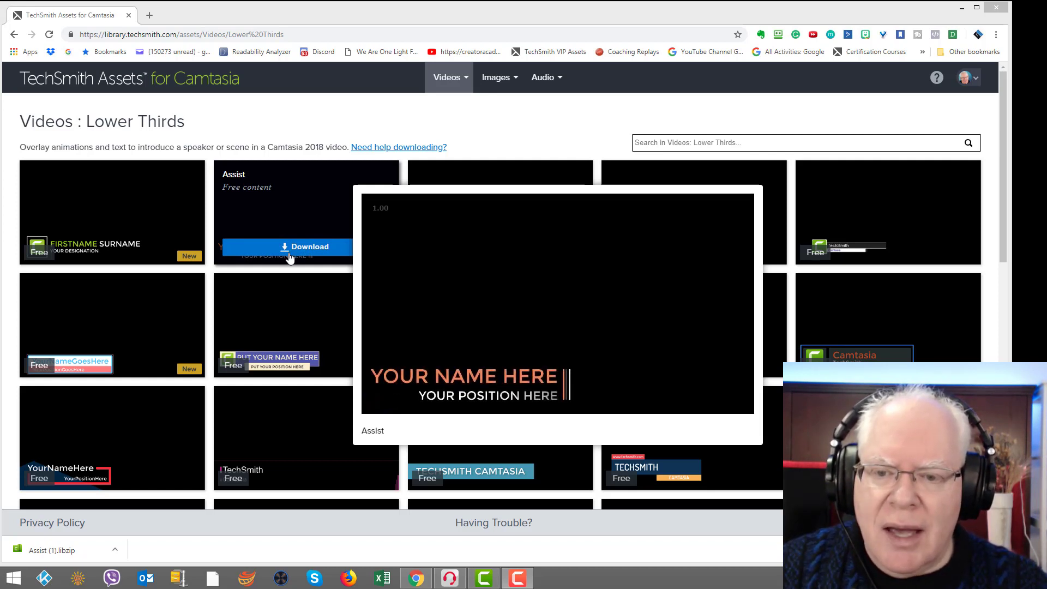
left_click(297, 248)
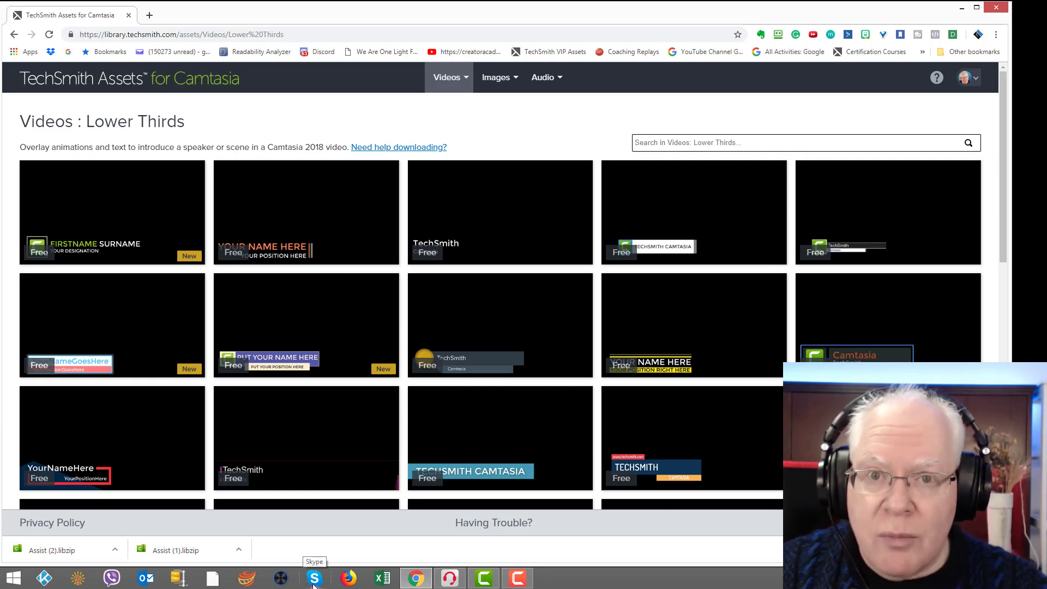
- Add the Assist asset from the Camtasia Library at the playhead and scrub to where its title animates in
left_click(487, 581)
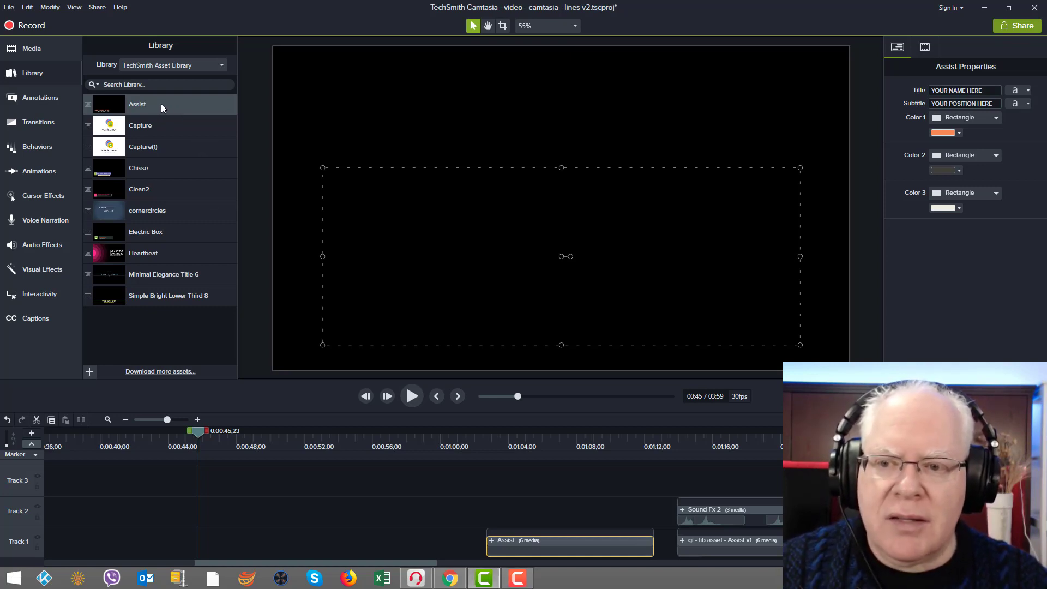
right_click(162, 104)
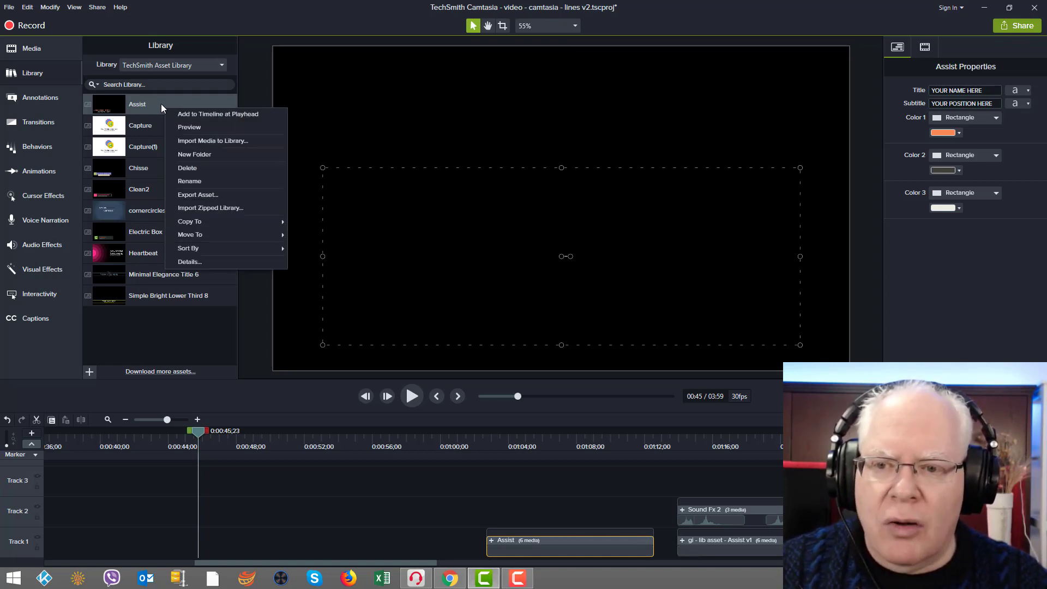
left_click(194, 113)
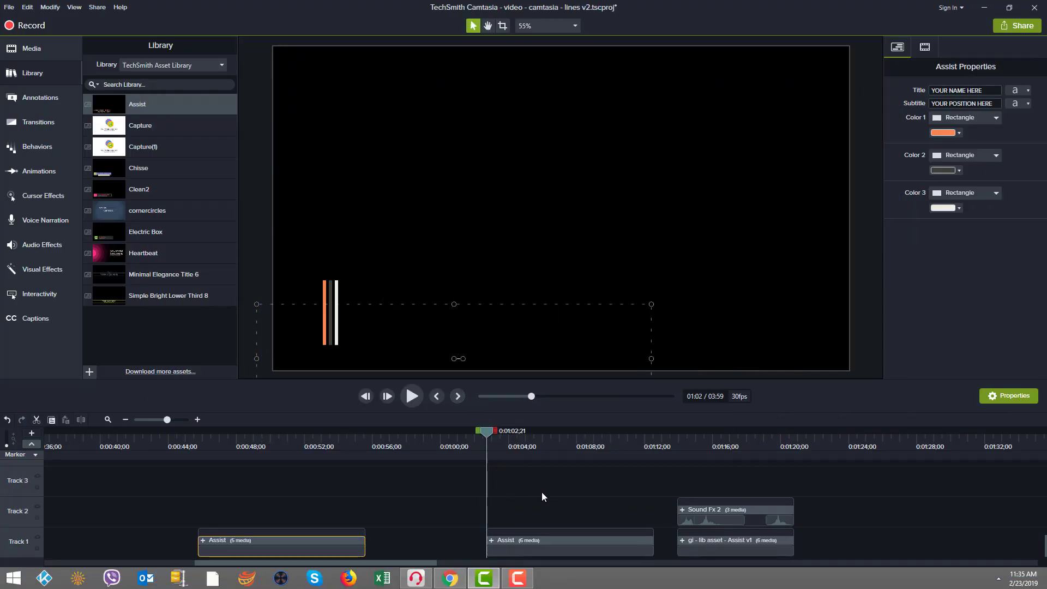
mouse_move(485, 430)
left_mouse_down()
mouse_move(601, 451)
mouse_move(671, 434)
mouse_move(802, 433)
mouse_move(695, 432)
mouse_move(709, 432)
left_mouse_up()
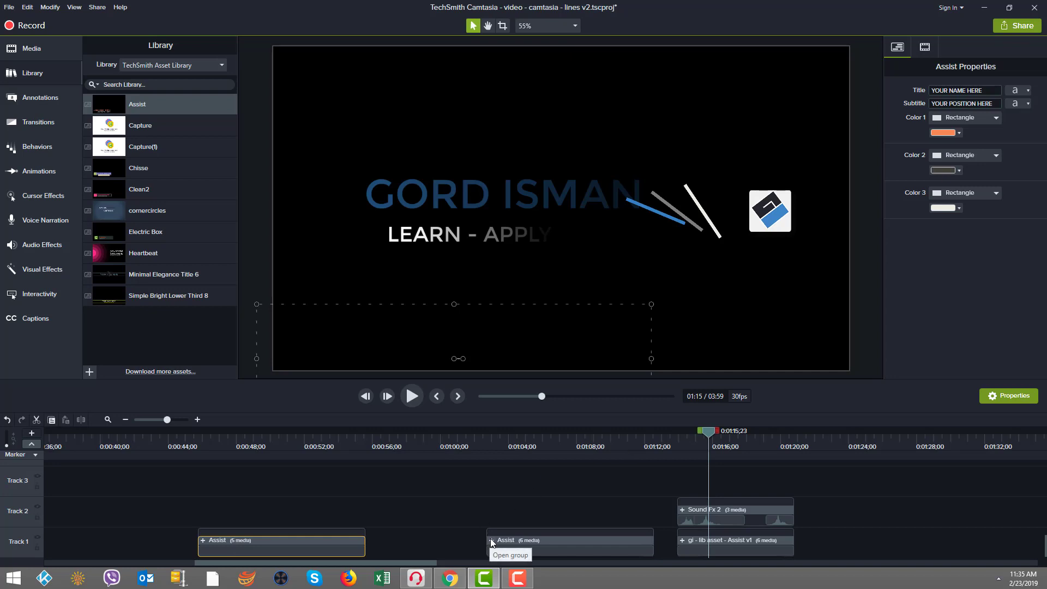
- Expand the Assist group, zoom the timeline in and enlarge it to show every track
left_click(489, 539)
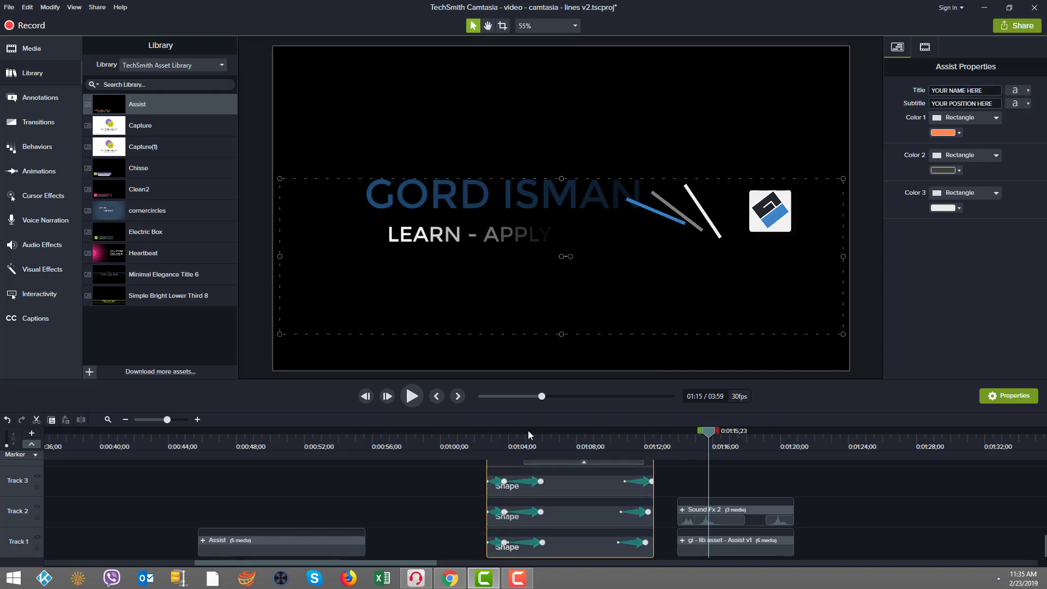
scroll(572, 487, "up", 3)
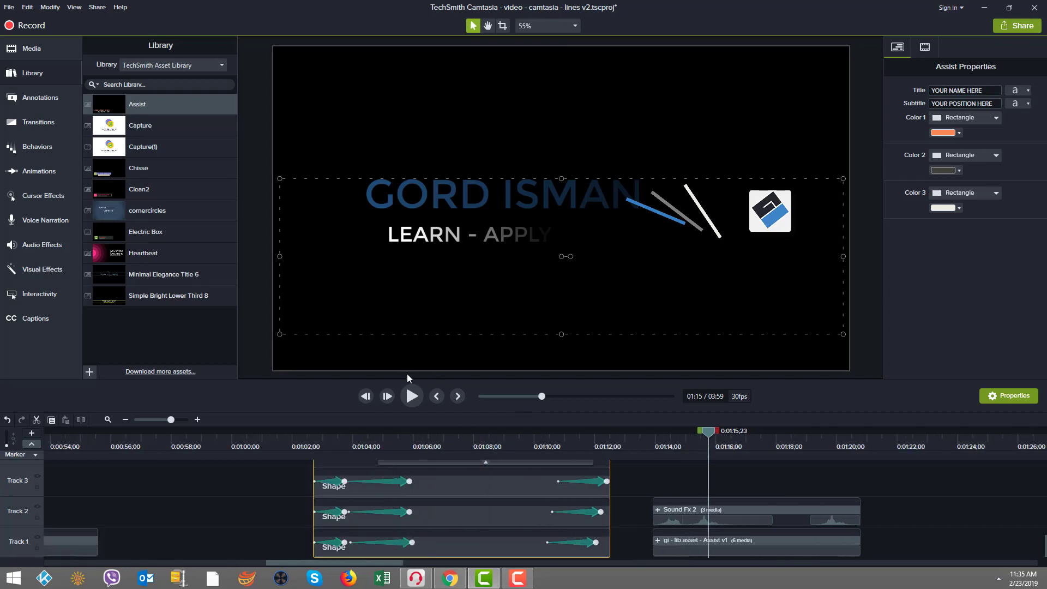
left_click_drag(410, 377, 411, 297)
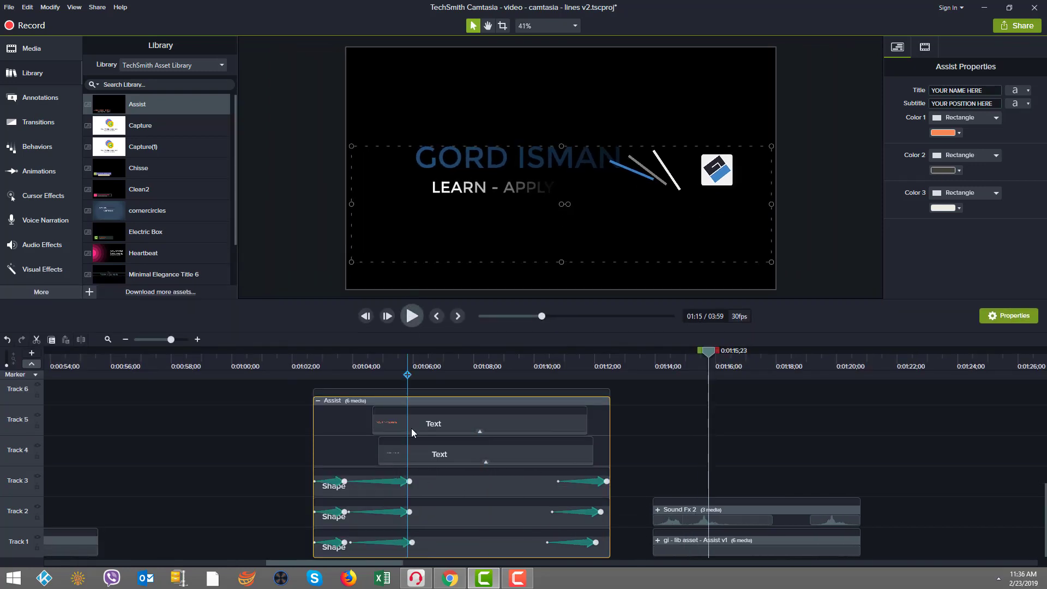
- Scrub to the full title, select the position text clip and replay the title animation
mouse_move(364, 373)
left_mouse_down()
mouse_move(358, 362)
mouse_move(313, 363)
mouse_move(365, 365)
left_mouse_up()
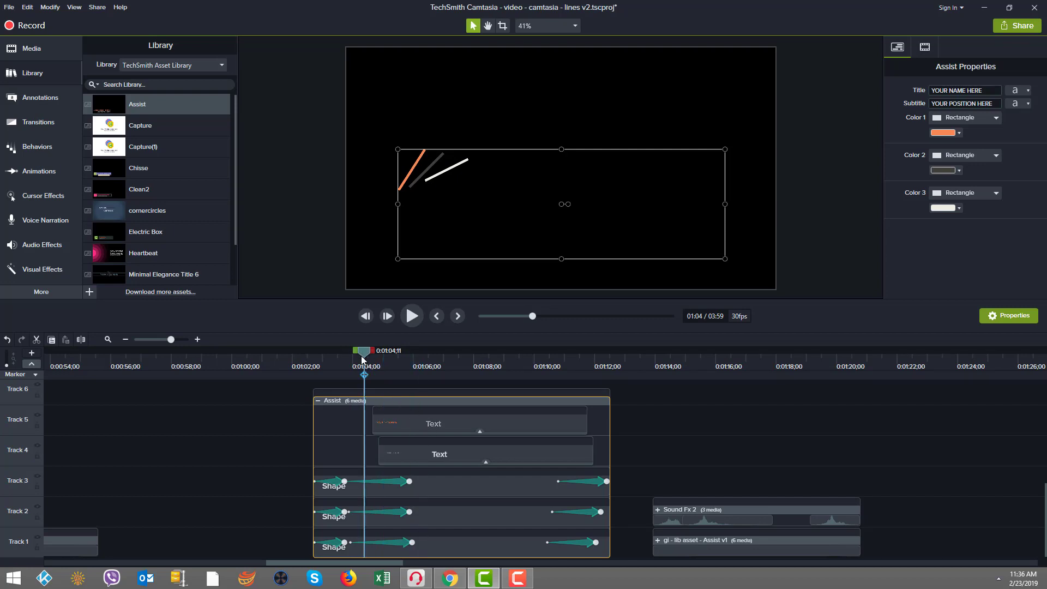
left_click(421, 446)
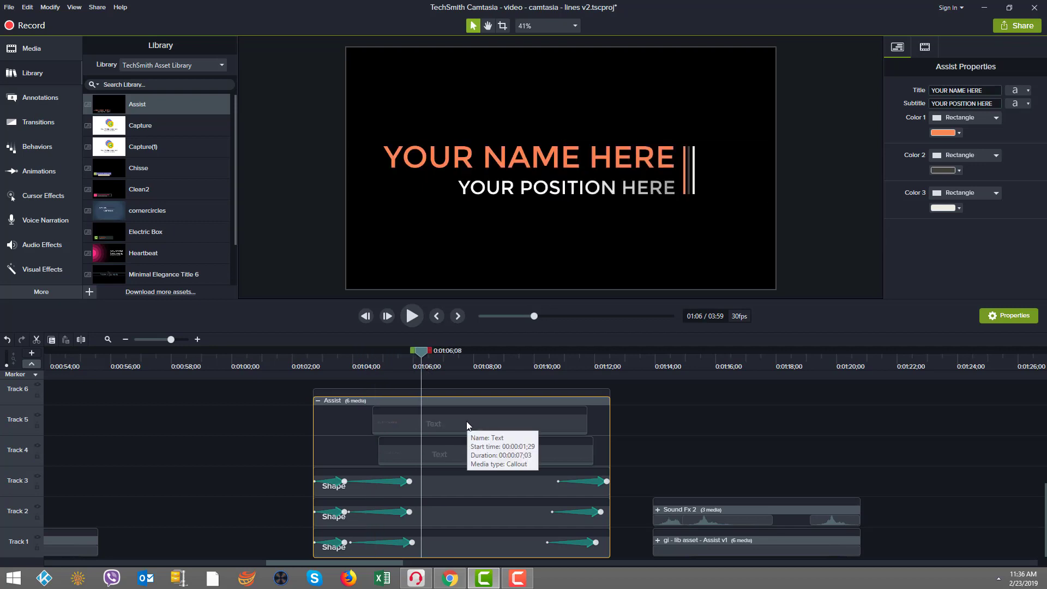
left_click(465, 446)
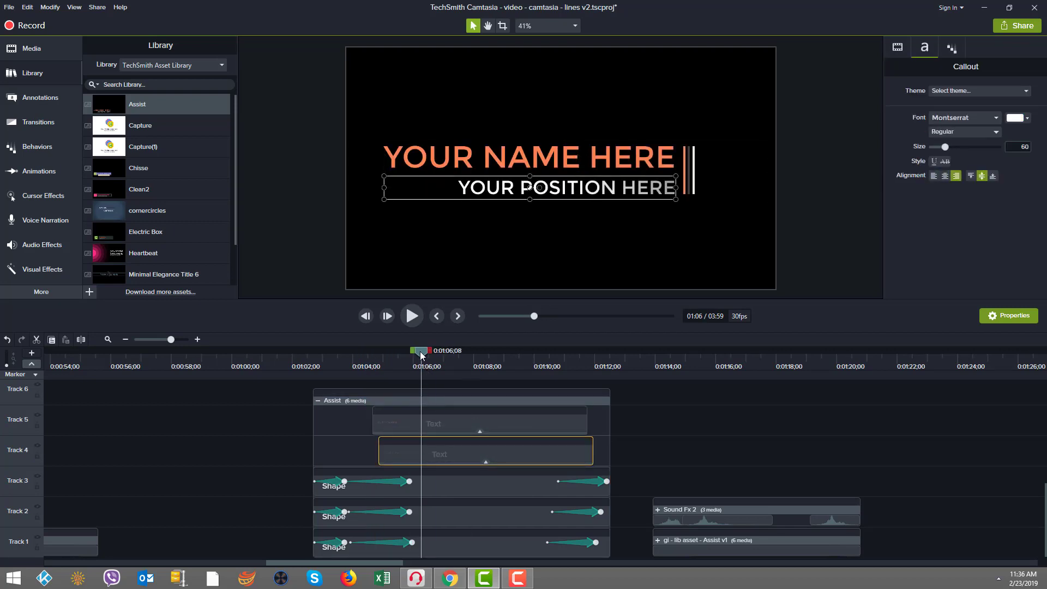
left_click_drag(421, 356, 384, 394)
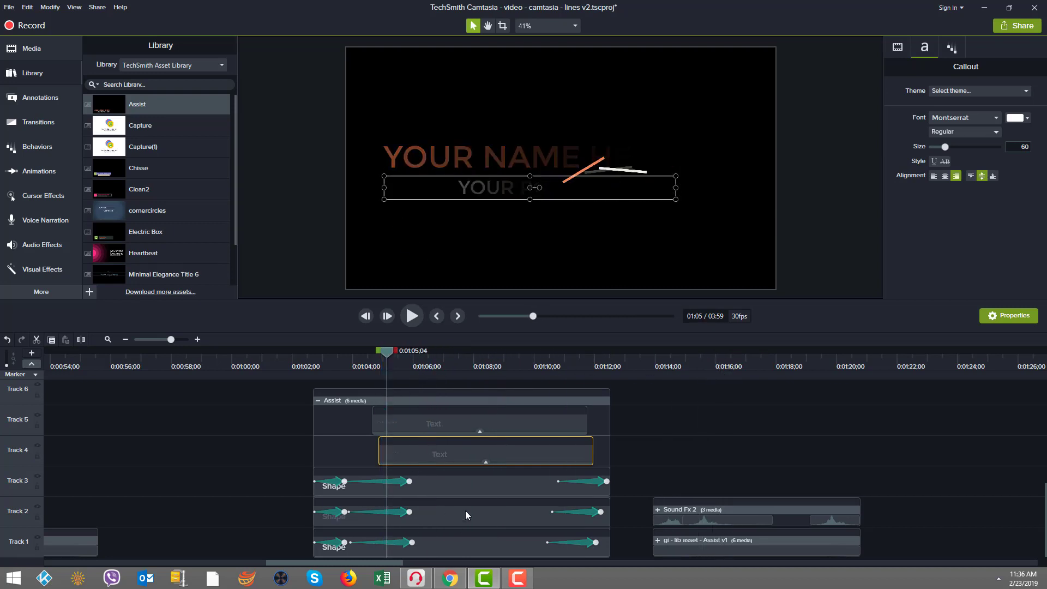
- Select the three Shape clips, preview the lines animating over the title, then collapse the Assist group
left_click(257, 492)
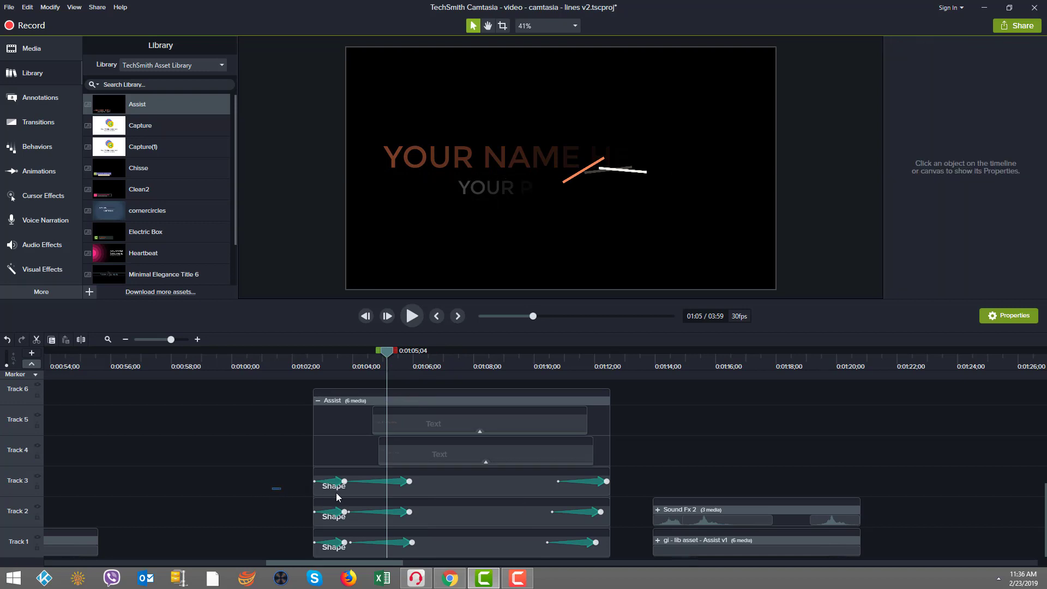
left_click_drag(336, 497, 355, 545)
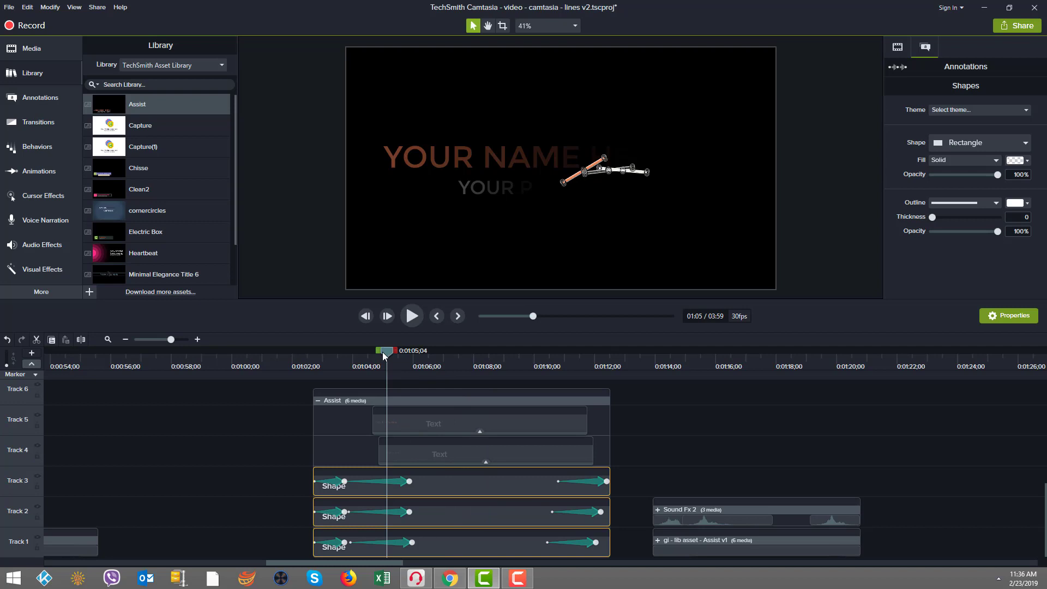
left_click_drag(383, 352, 477, 351)
left_click_drag(544, 365, 871, 392)
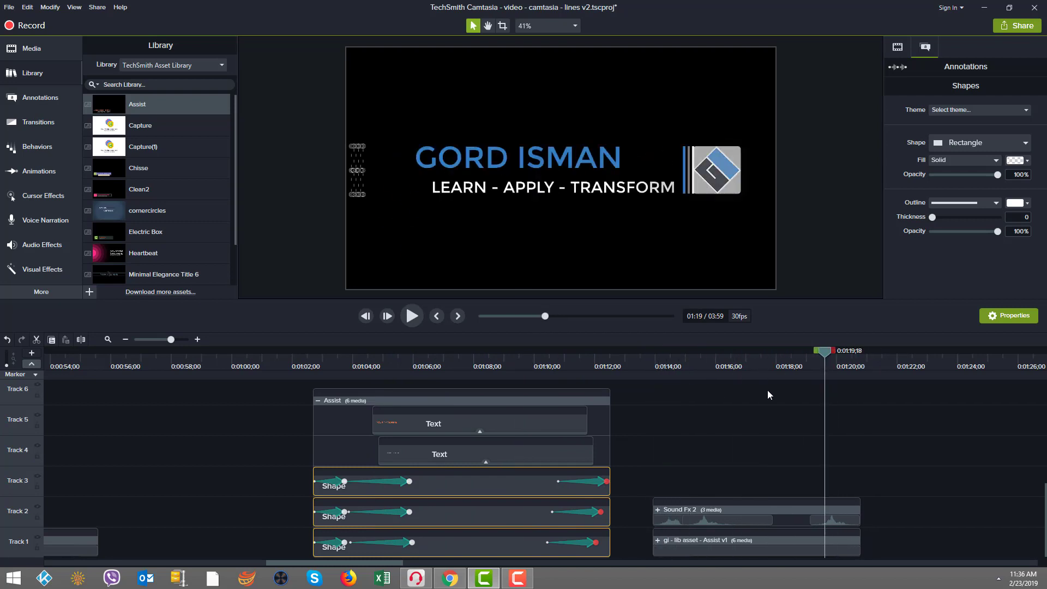
left_click_drag(768, 390, 678, 392)
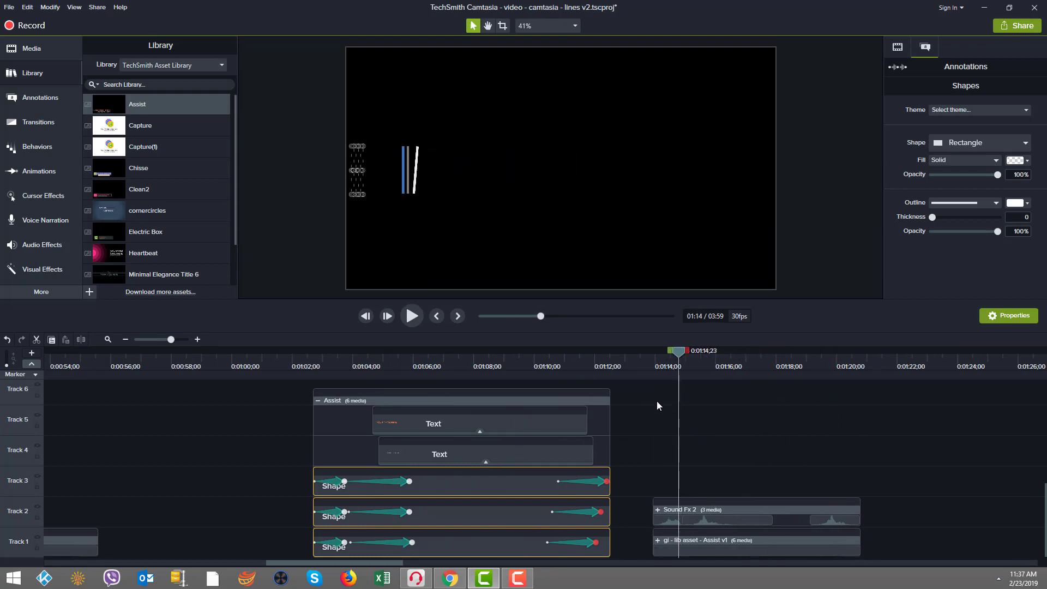
left_click(657, 400)
left_click_drag(674, 353, 636, 365)
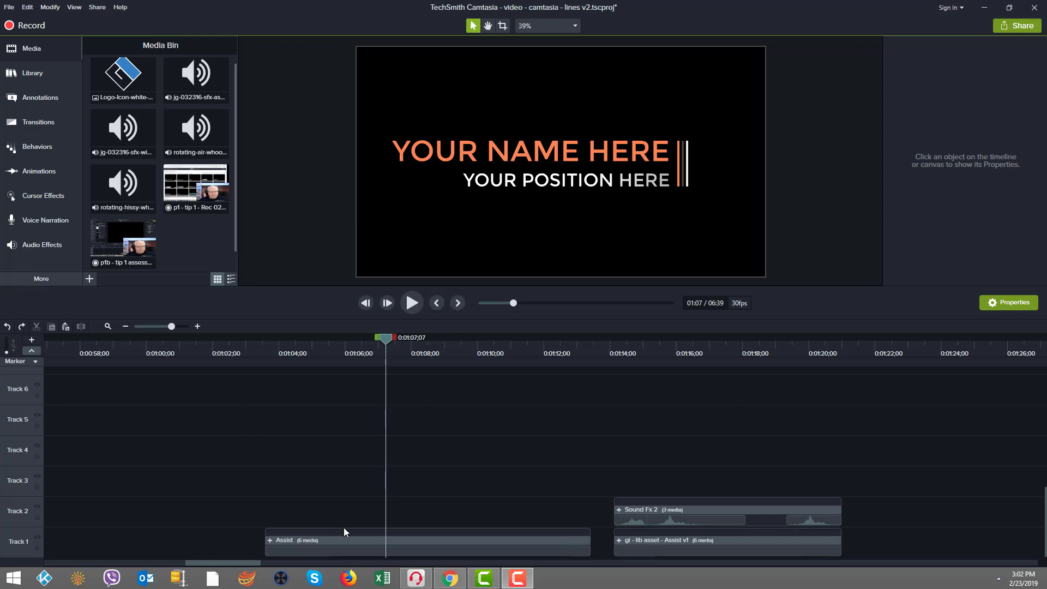
- Select the Assist clip on Track 1 and move the playhead to about 0:01:07;29
left_click(364, 548)
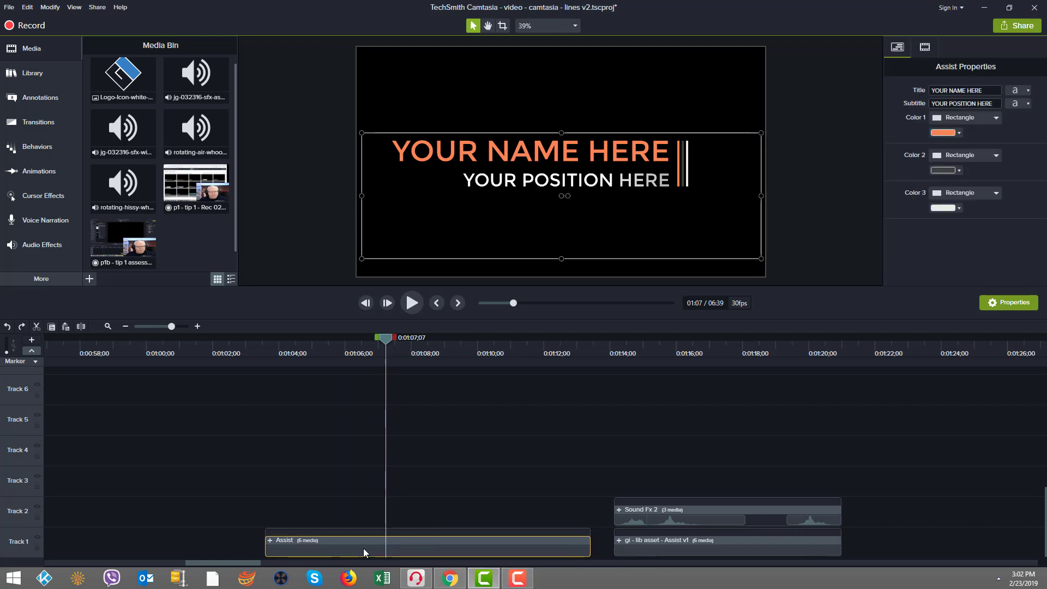
left_click(267, 348)
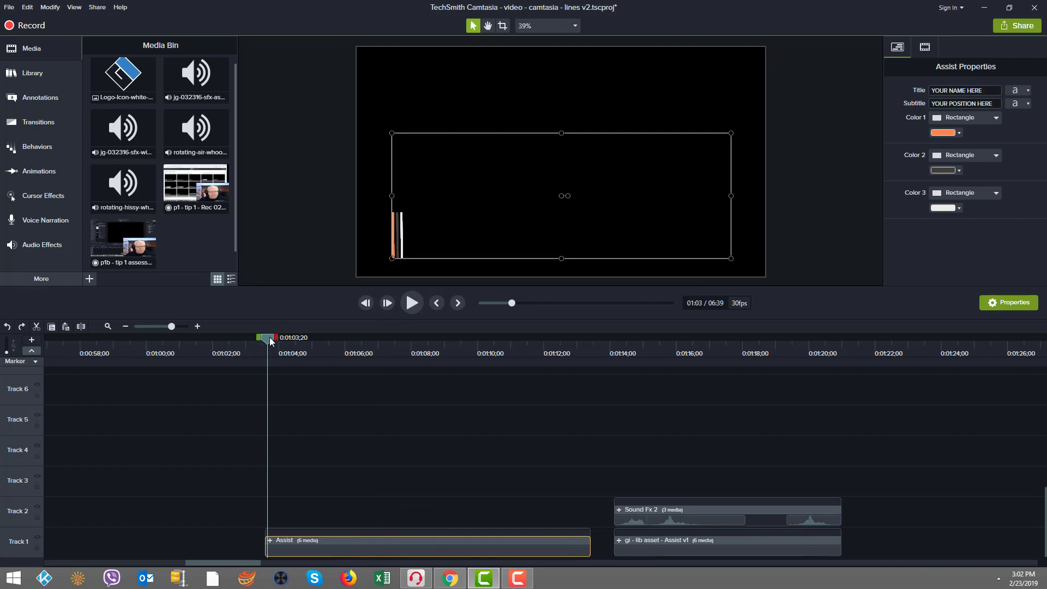
left_click_drag(269, 337, 410, 381)
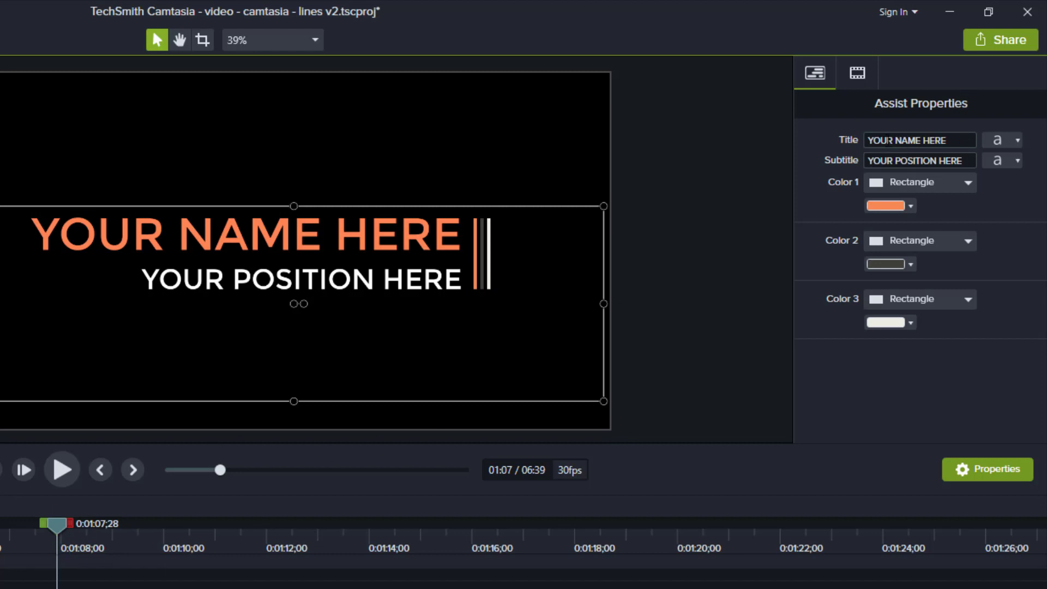
- Replace the placeholder title with the presenter's name
left_click(873, 141)
left_click_drag(868, 140, 893, 143)
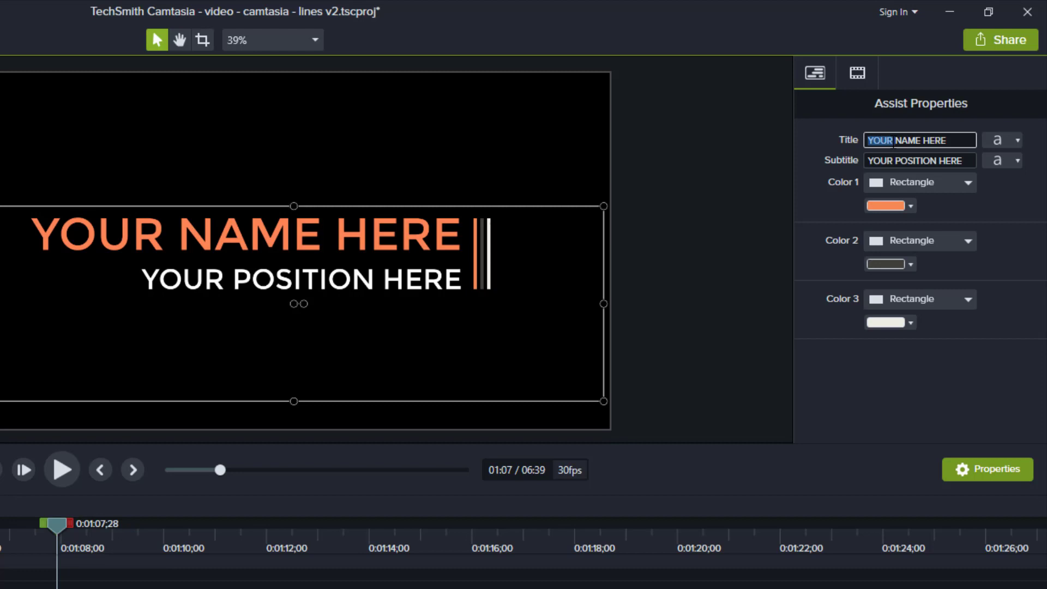
triple_click(968, 142)
type("GORD ISMAN")
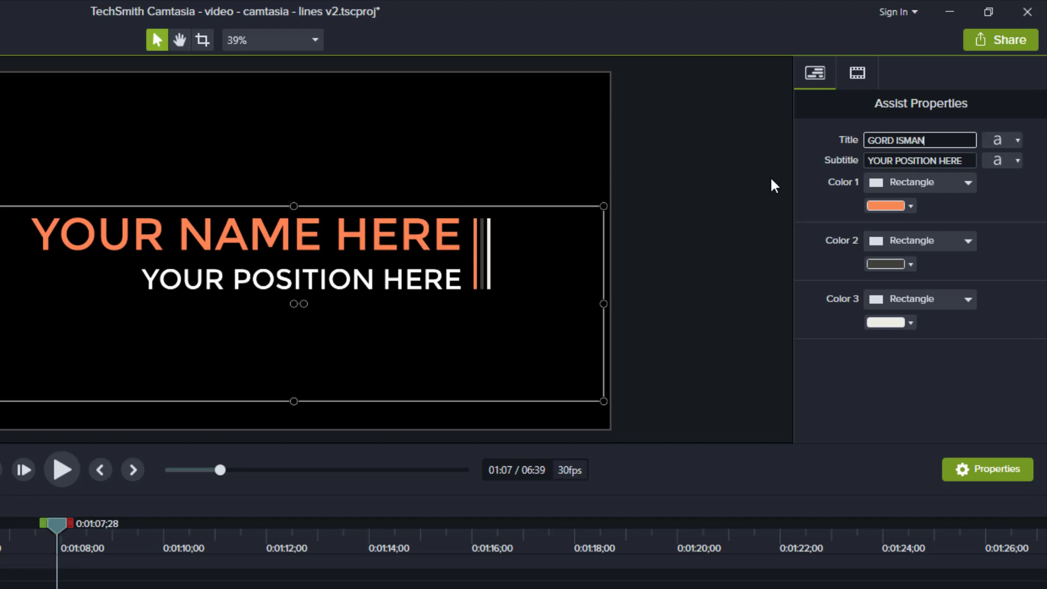
key("Tab")
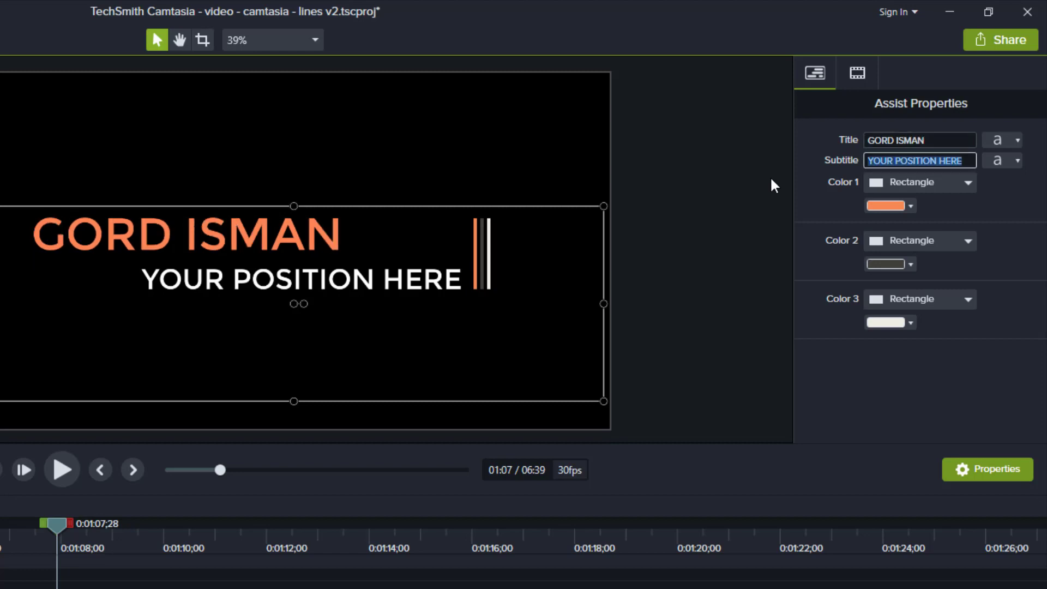
- Set the subtitle to 'LEARN - APPLY - TRANSFORM', correcting the typo
type("LEARN - APPLY")
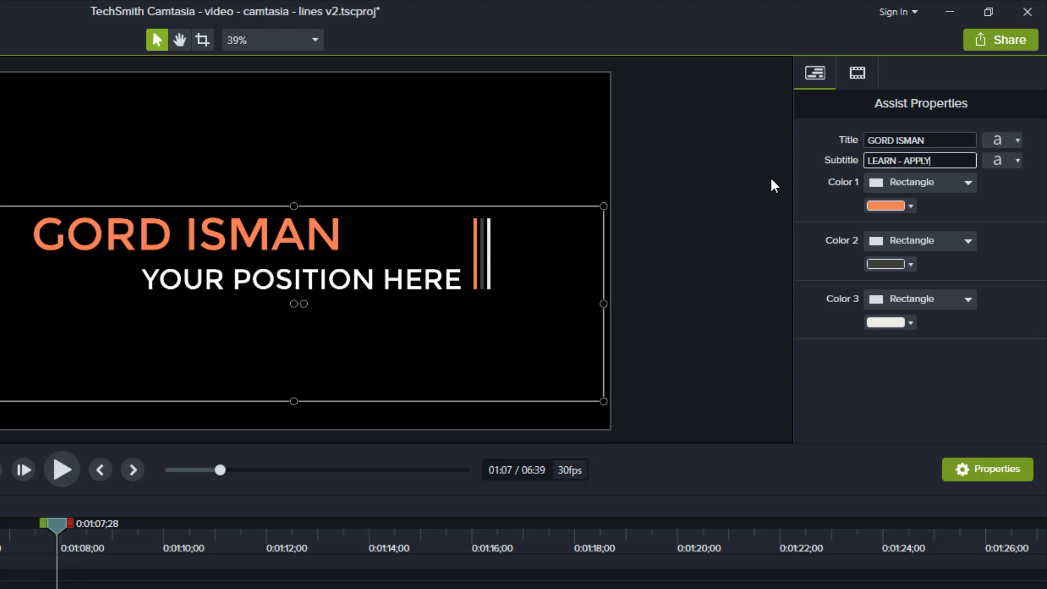
type(" - TRANSFOMR")
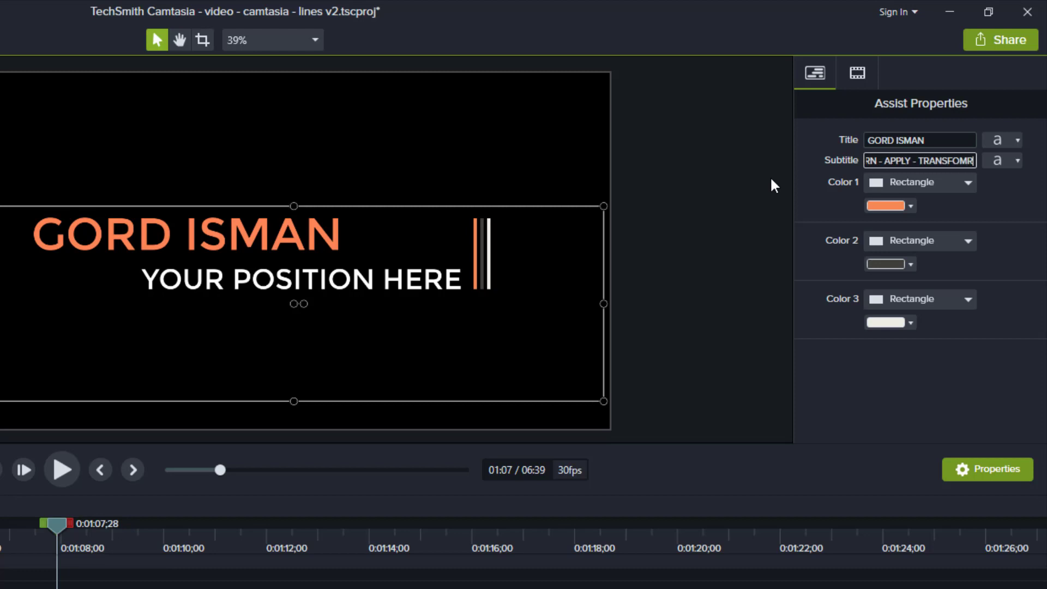
key("BackSpace")
key("BackSpace")
type("RM")
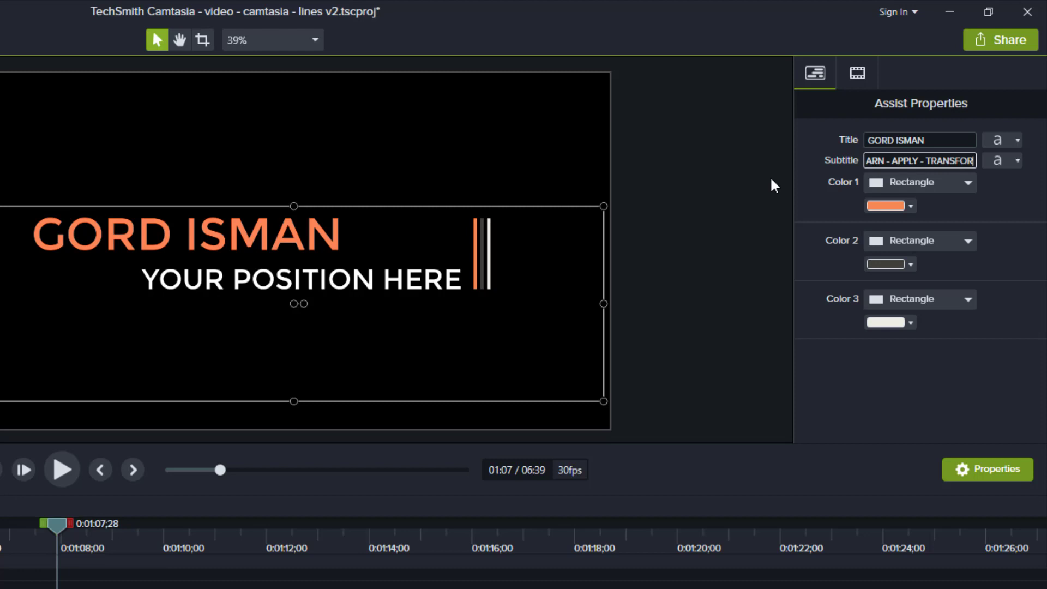
key("Return")
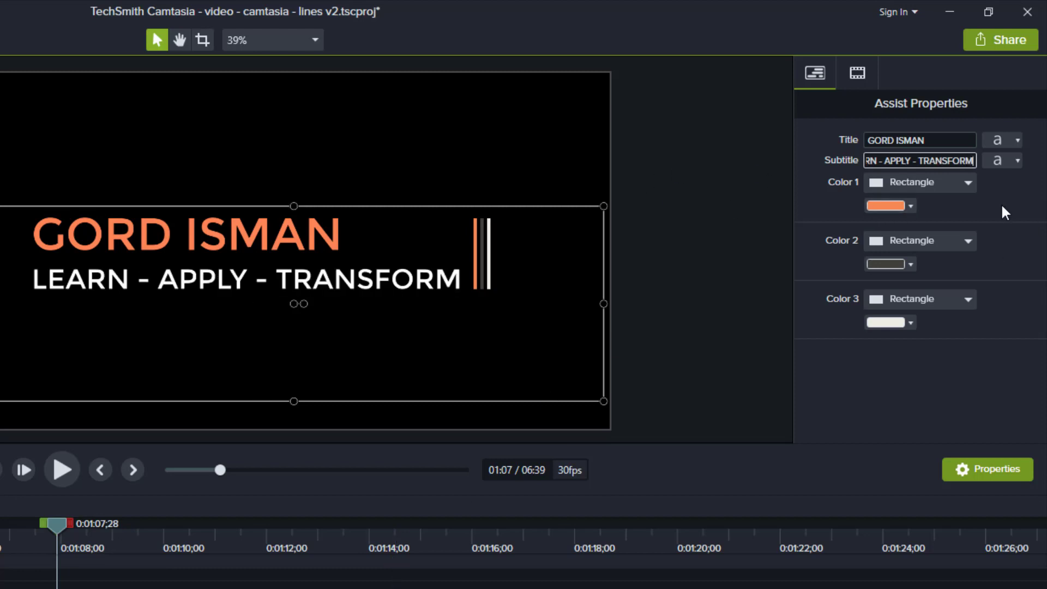
- Make accent line 1 the blue swatch and line 2 grey, keeping line 2 a rectangle
left_click(912, 205)
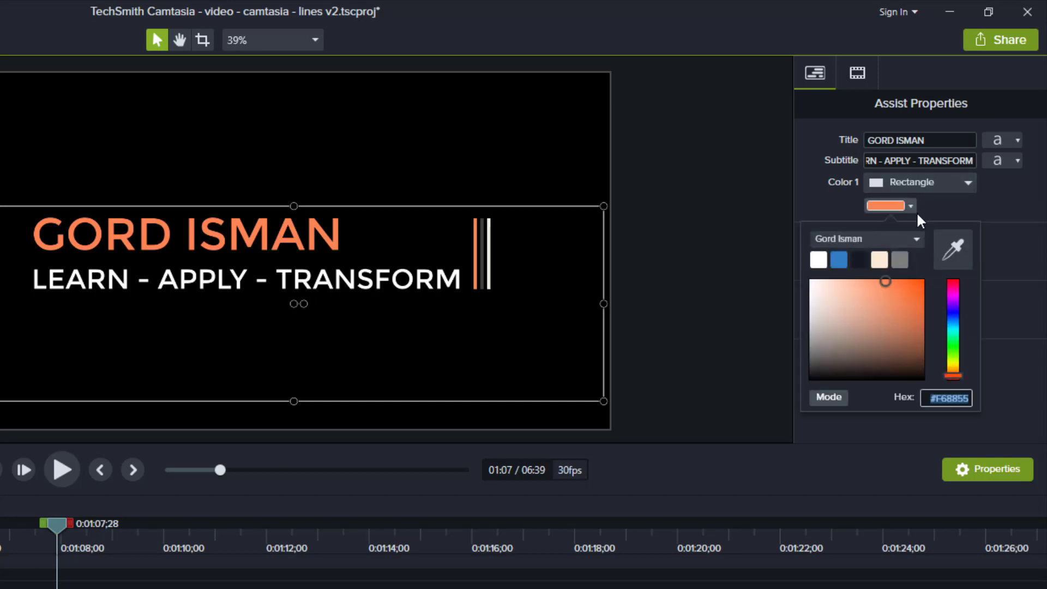
left_click(840, 262)
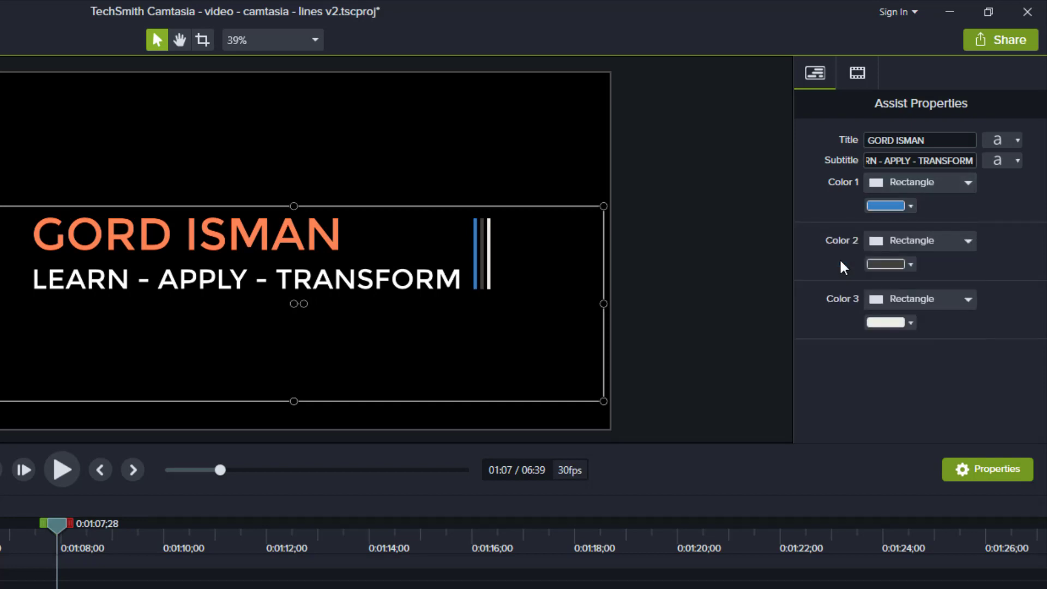
left_click(967, 243)
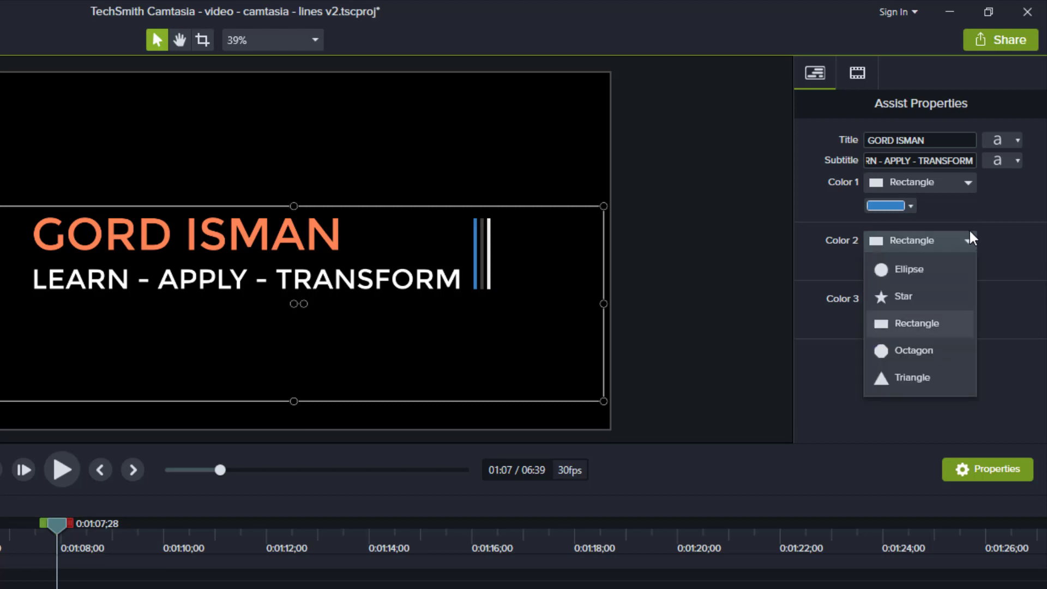
left_click(967, 244)
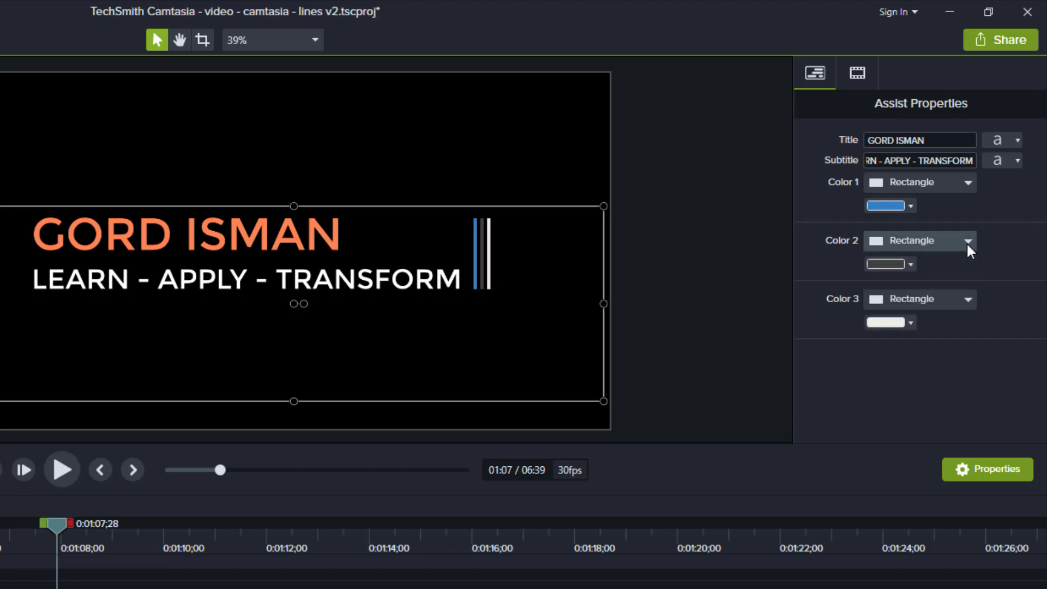
left_click(911, 264)
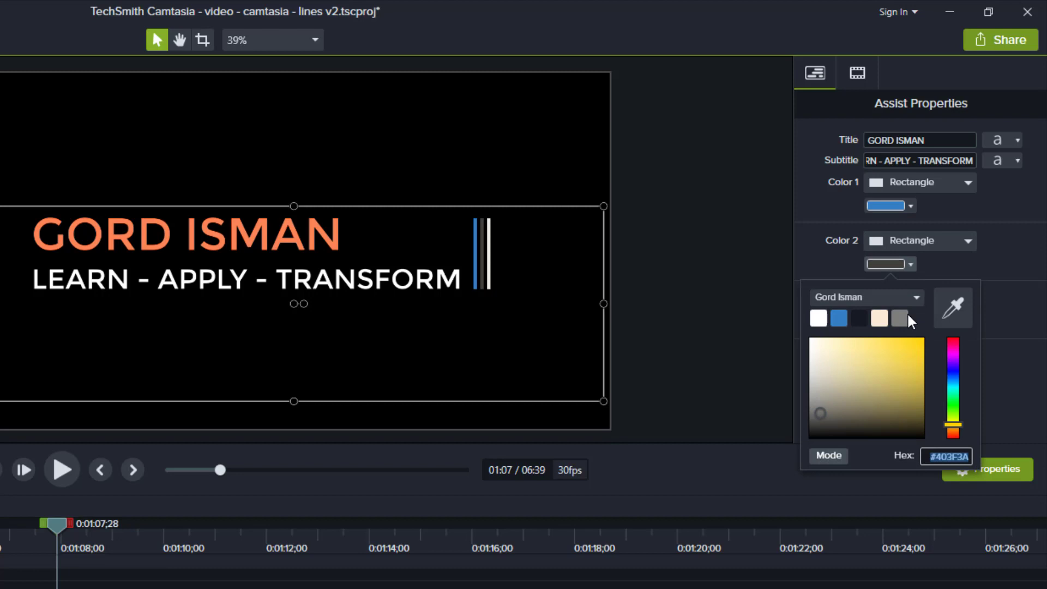
left_click(900, 317)
left_click(718, 294)
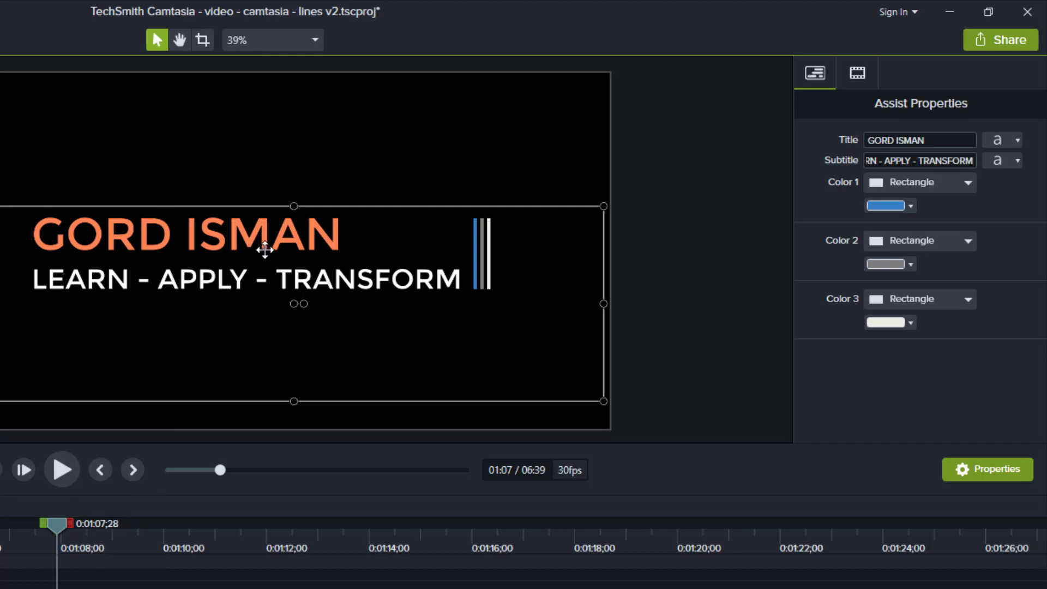
- Change the title text's font colour from orange to the blue preset
left_click(944, 144)
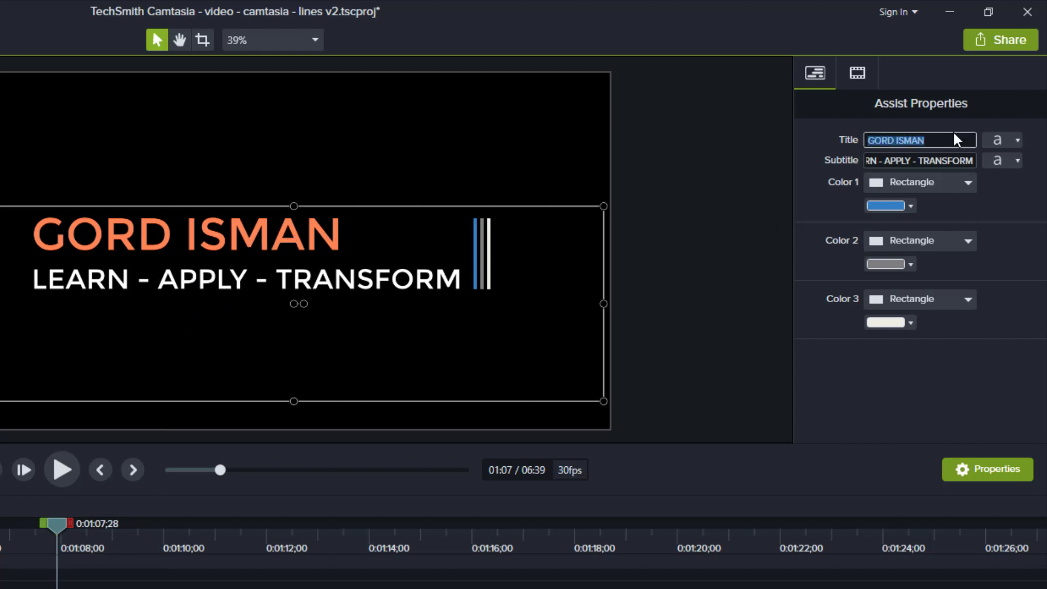
left_click(1019, 142)
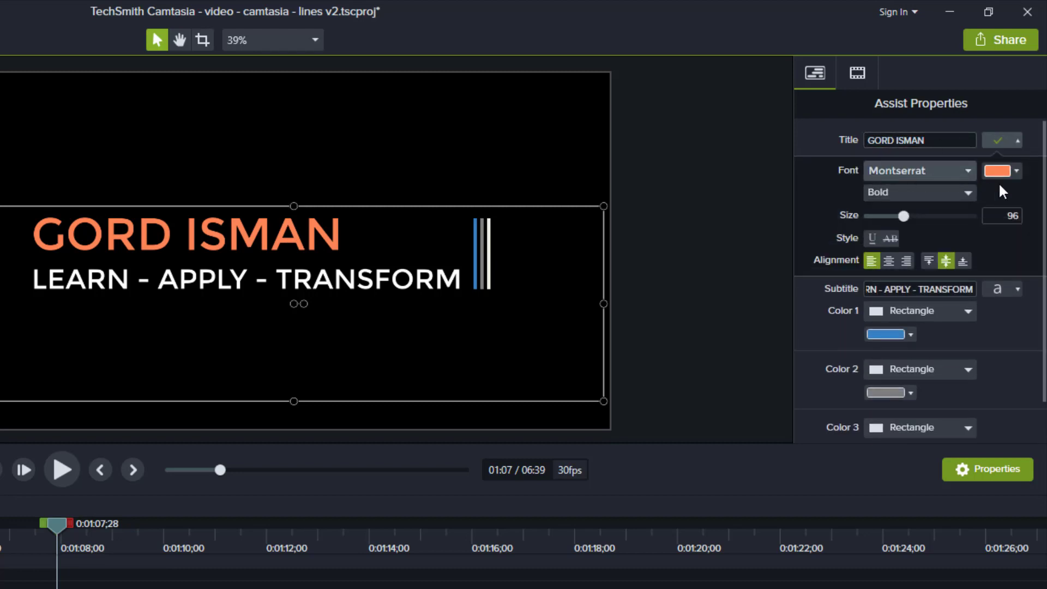
left_click(1018, 173)
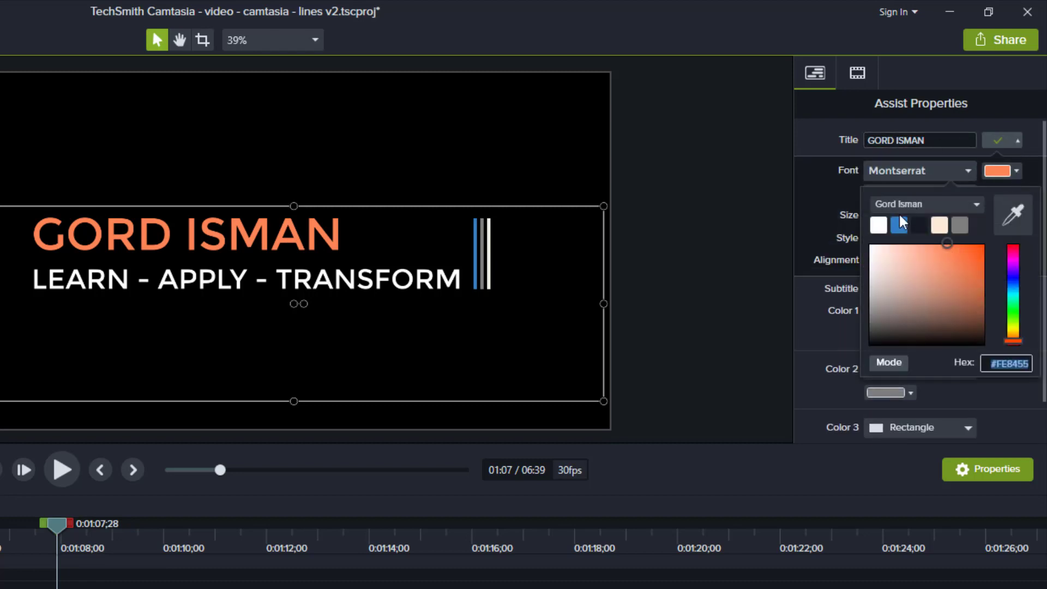
left_click(905, 234)
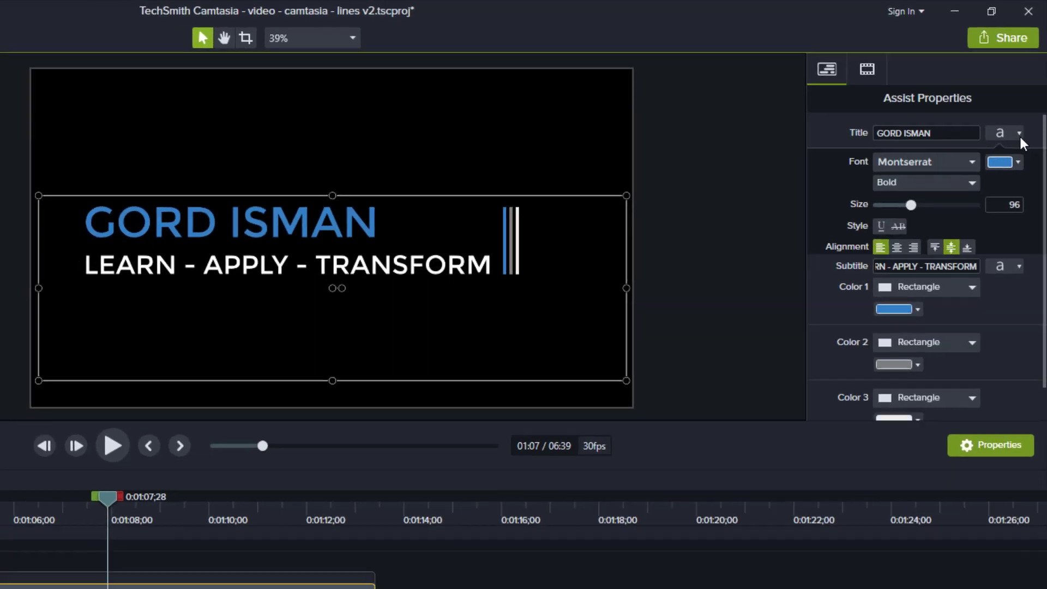
left_click(1019, 143)
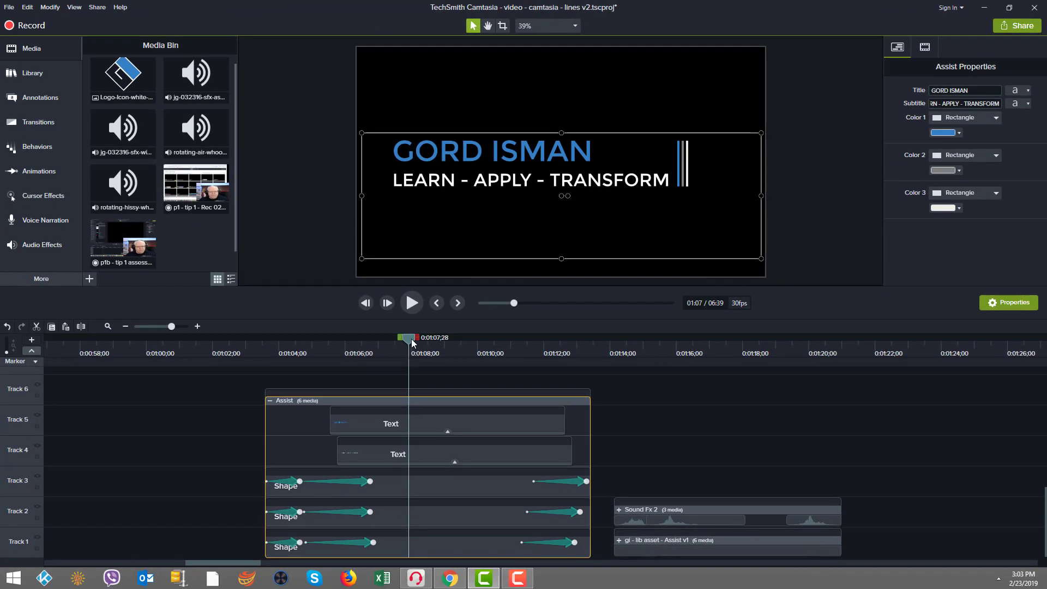
- Change the subtitle font size from 74 to 50, then preview ahead to the animated logo
left_click_drag(411, 341, 431, 346)
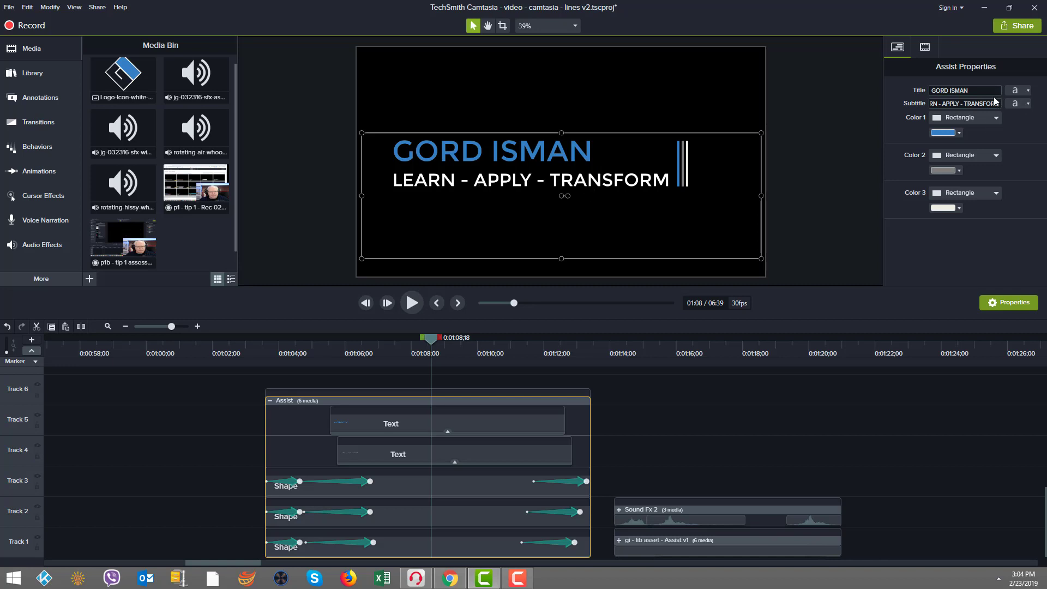
left_click(1025, 104)
double_click(1024, 154)
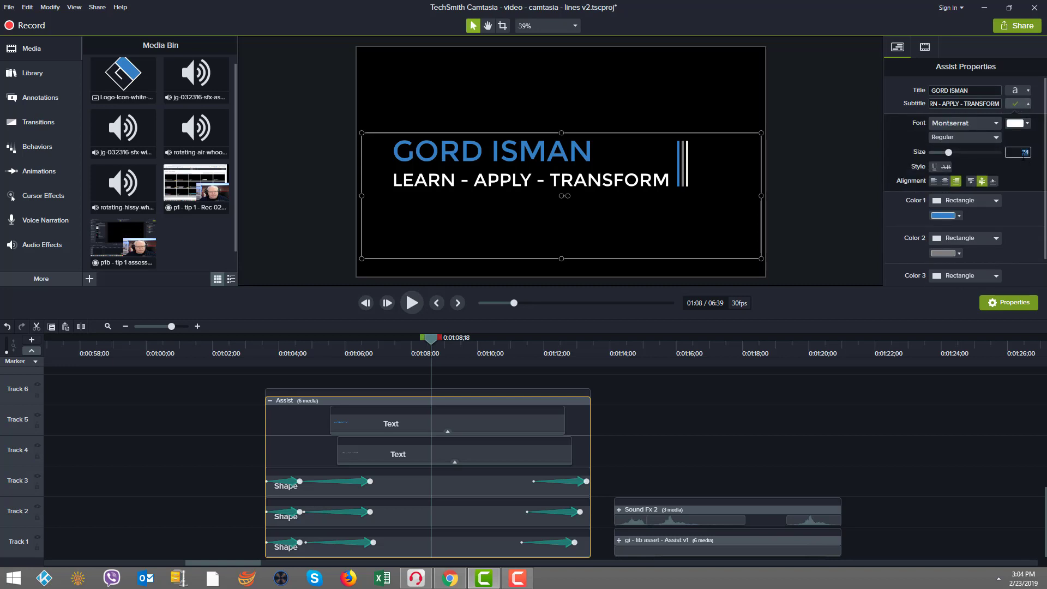
key("Return")
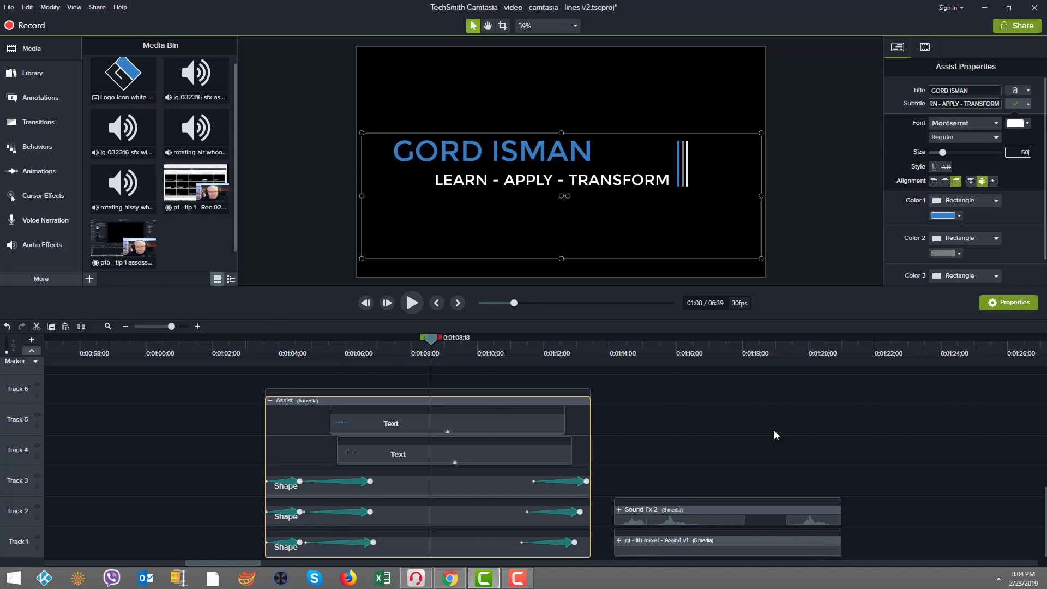
left_click(667, 348)
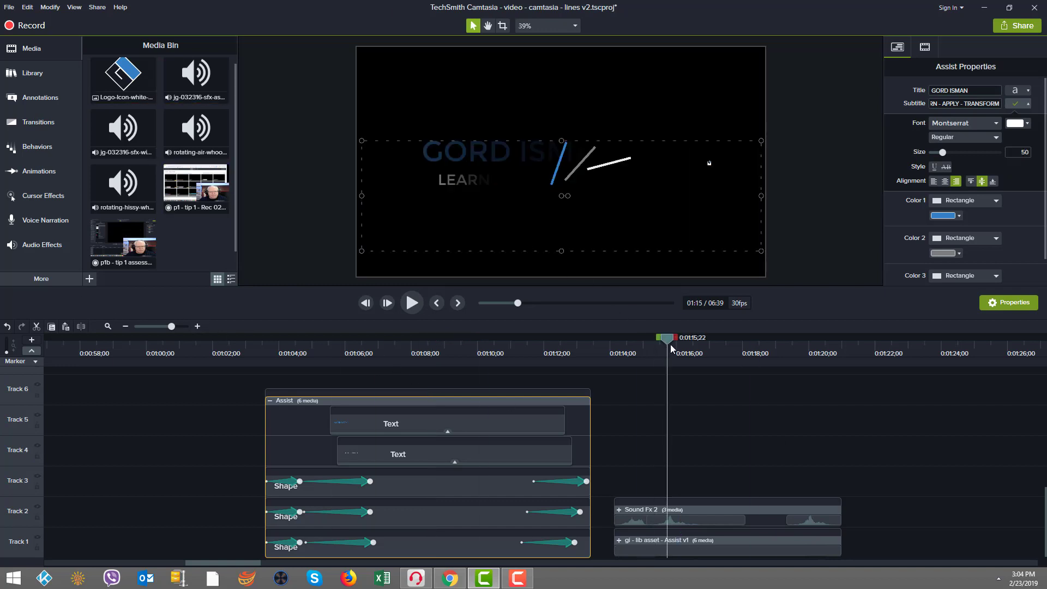
left_click(700, 341)
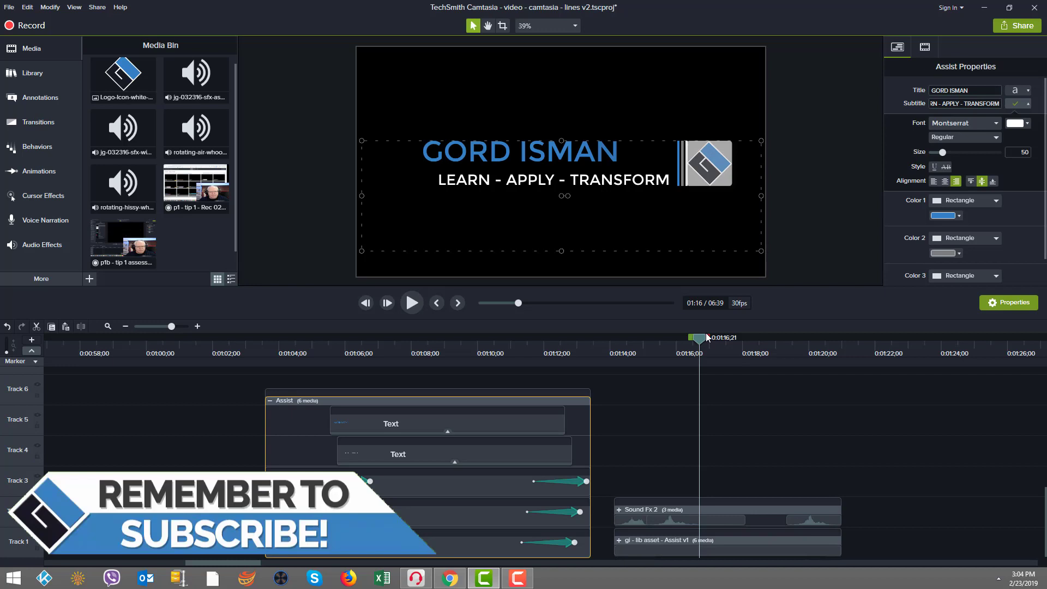
- Nudge the GORD ISMAN title right in the canvas, then scrub to preview its fade-in
left_click_drag(707, 336, 708, 337)
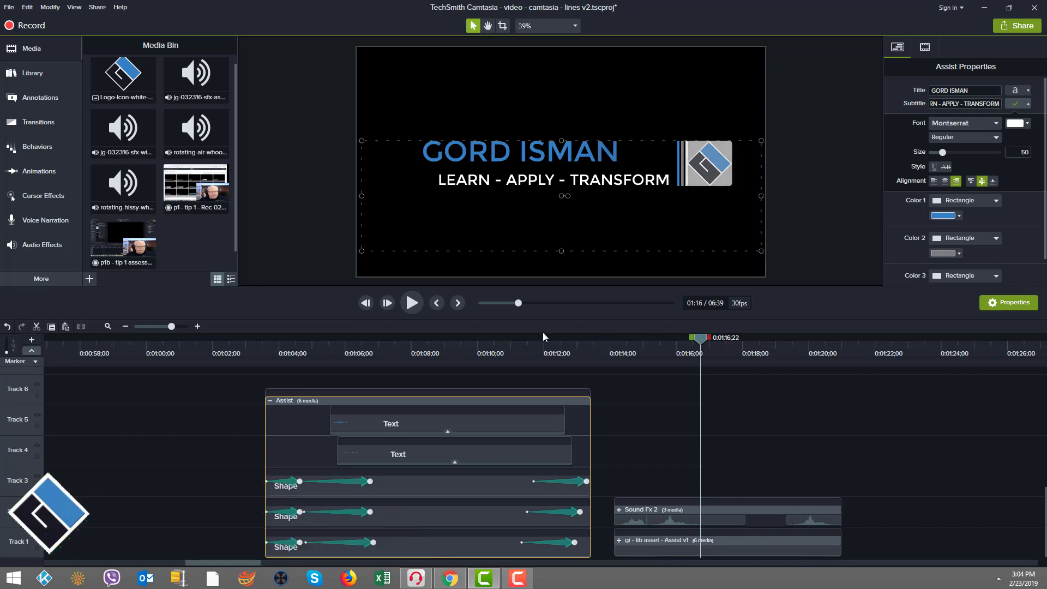
left_click(453, 157)
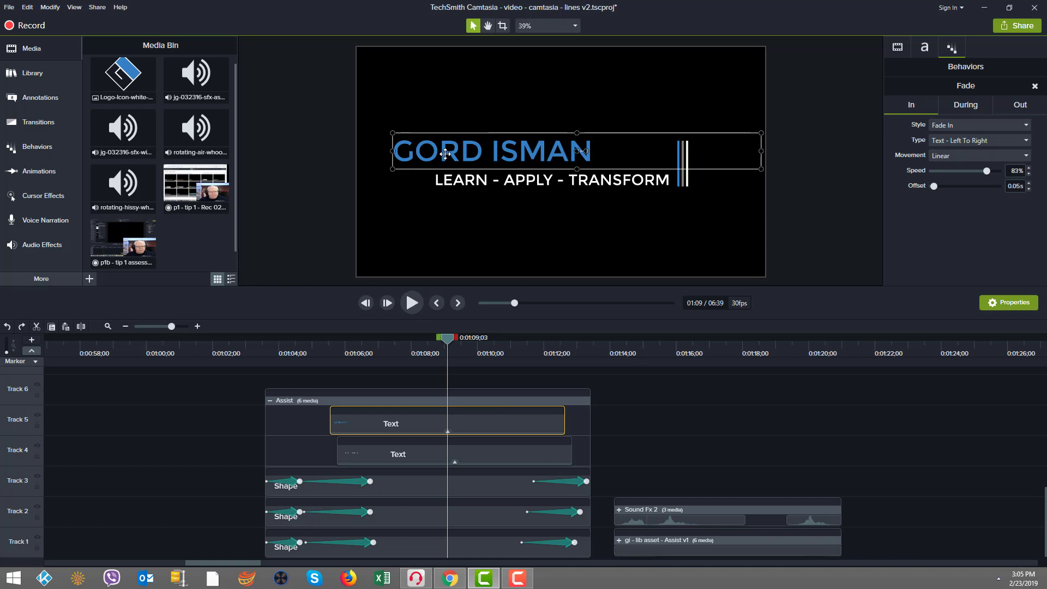
left_click_drag(445, 153, 470, 152)
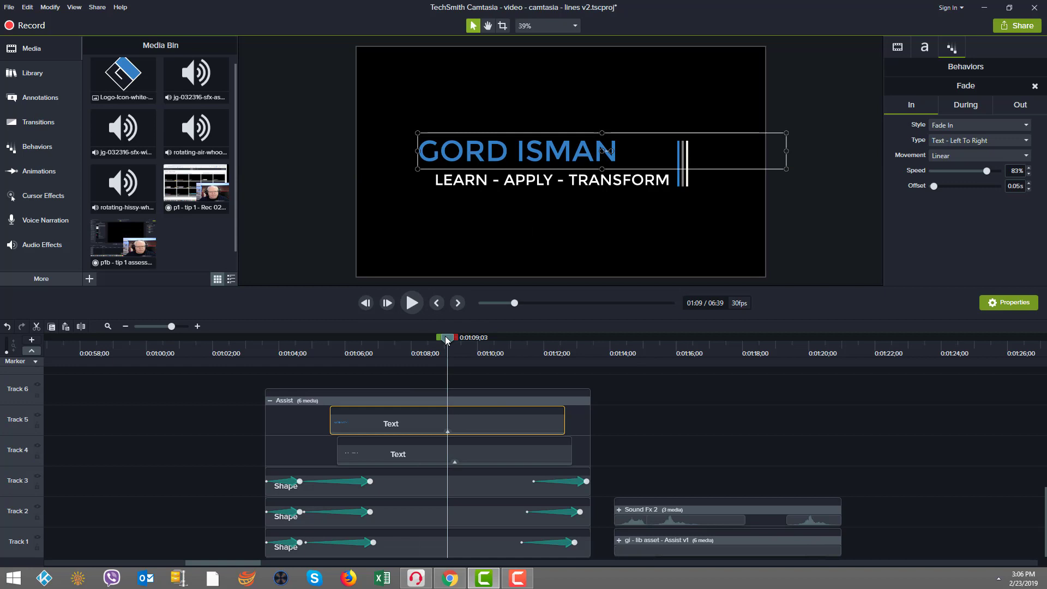
left_click_drag(447, 340, 551, 339)
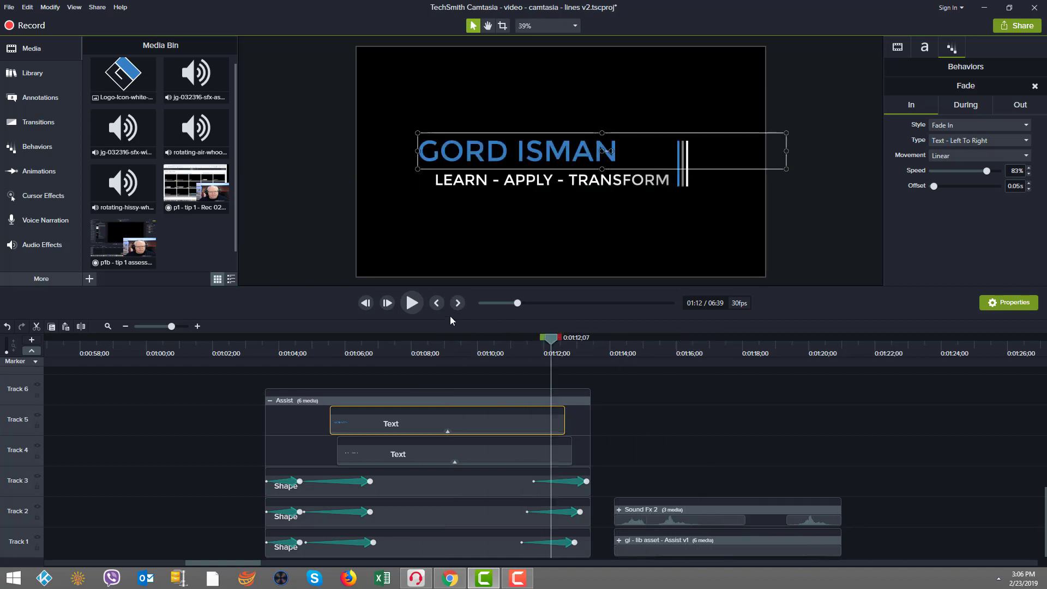
left_click_drag(450, 317, 404, 314)
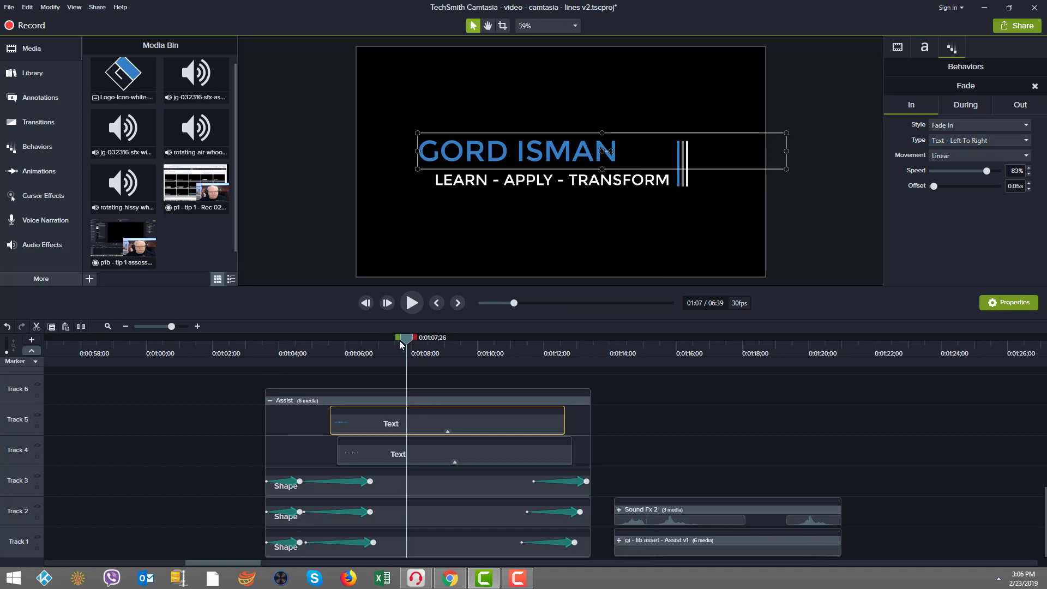
- Extend the Track 3 line's exit animation to the end of its clip
left_click_drag(405, 339, 295, 339)
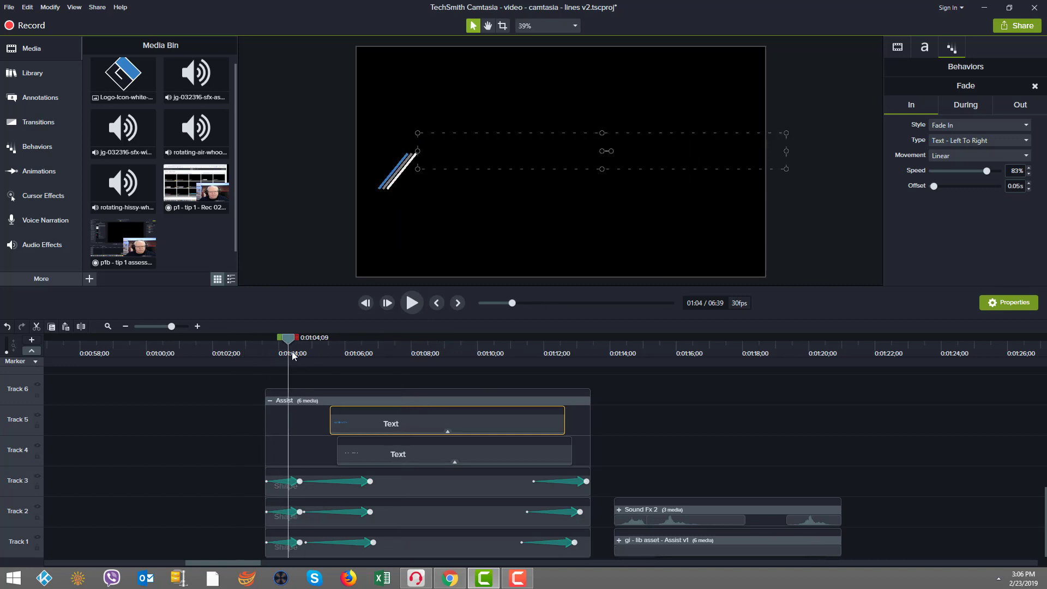
left_click(402, 492)
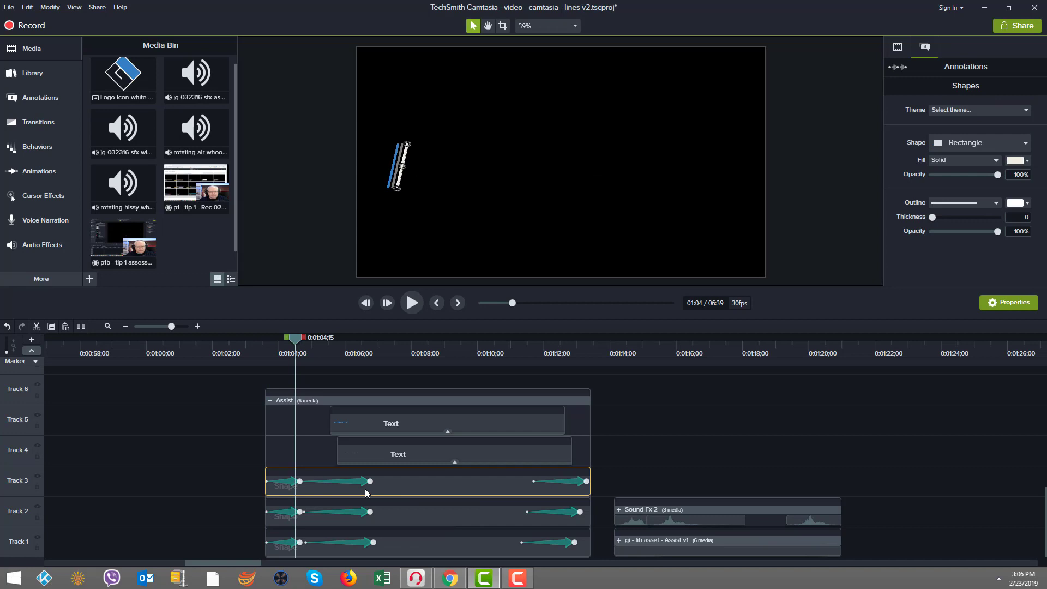
left_click(441, 518)
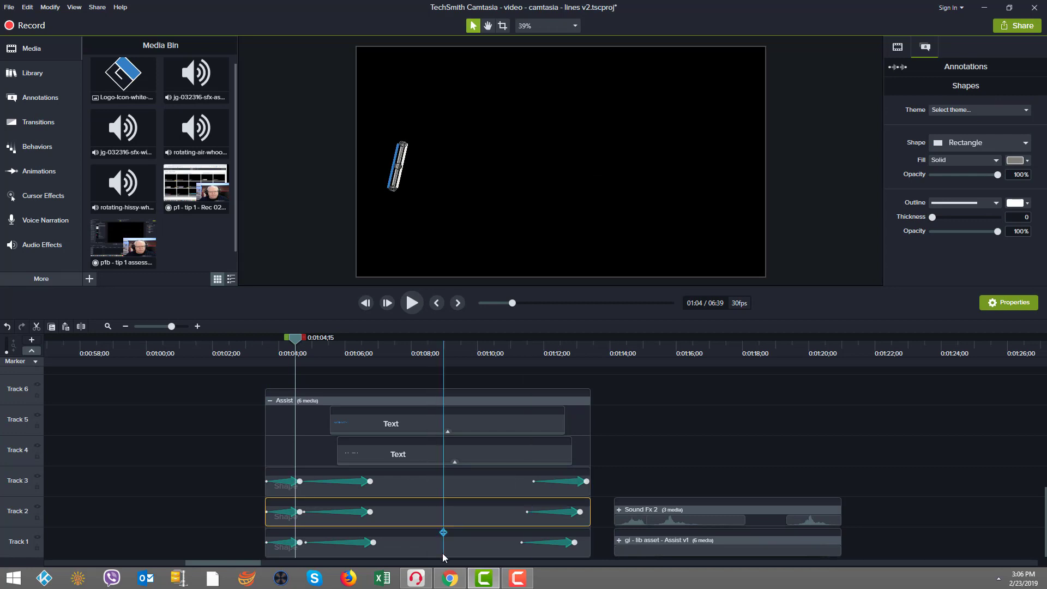
left_click(443, 548)
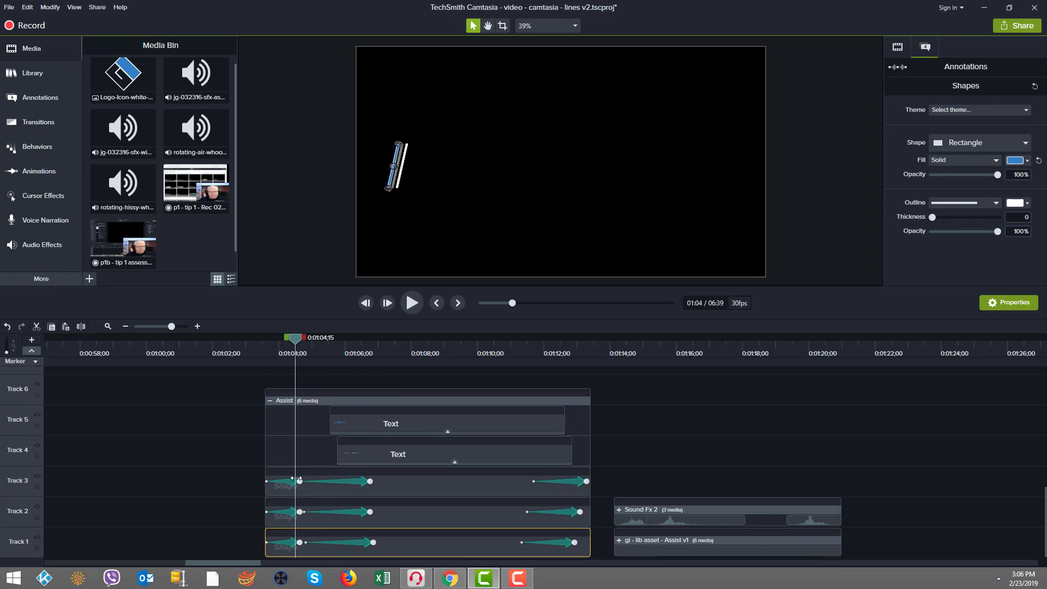
left_click(300, 481)
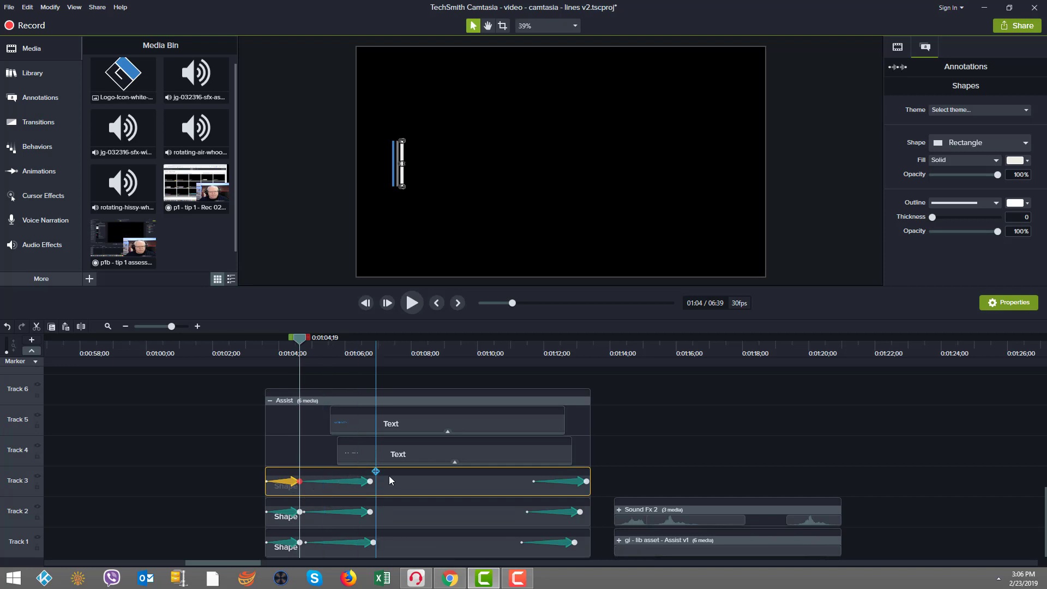
left_click(369, 481)
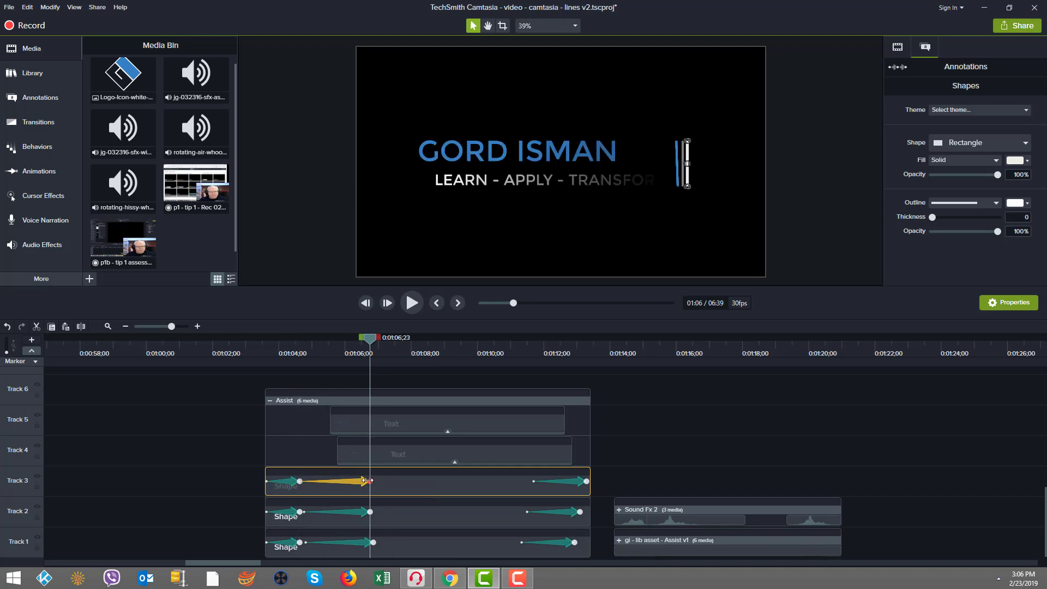
left_click(533, 482)
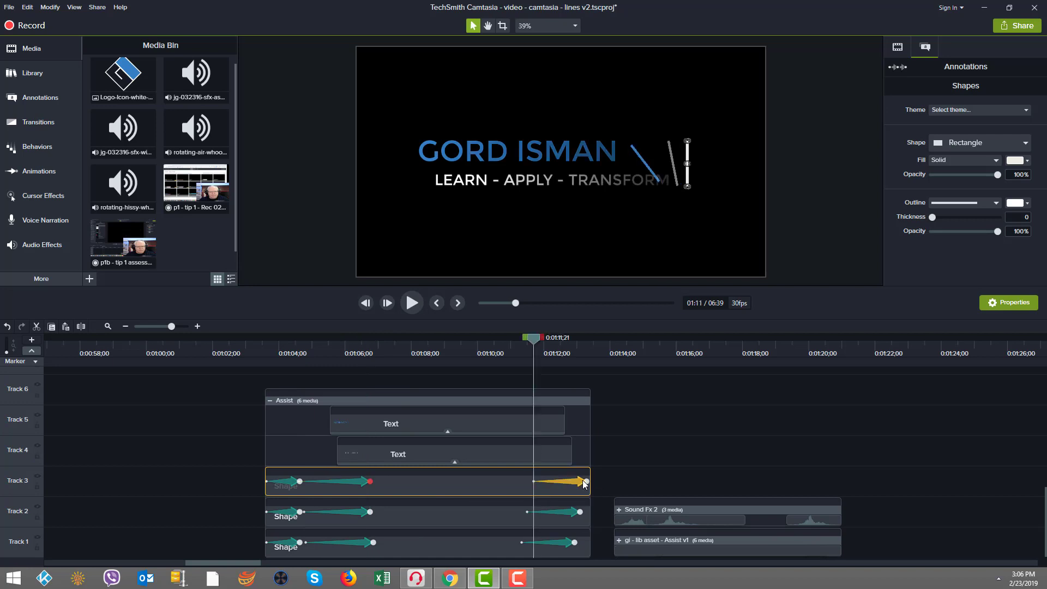
left_click_drag(584, 479, 589, 480)
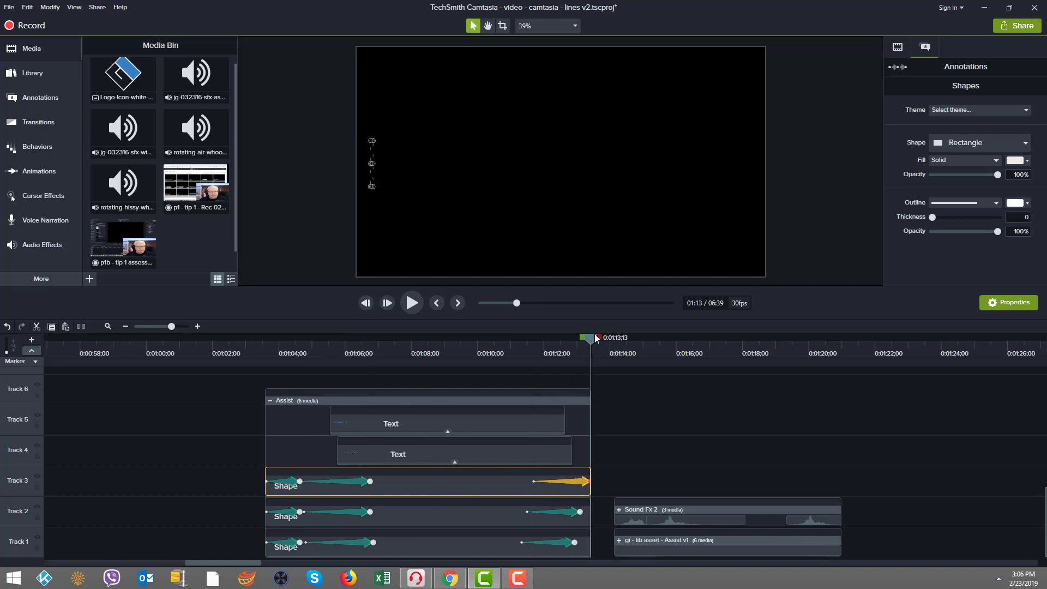
left_click_drag(595, 343, 279, 352)
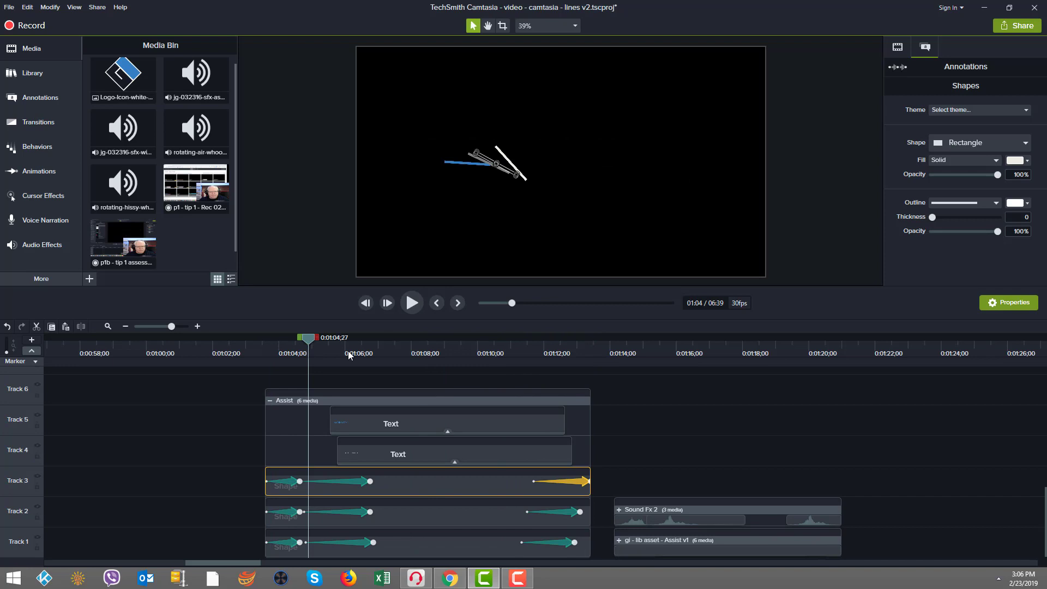
left_click_drag(350, 355, 429, 374)
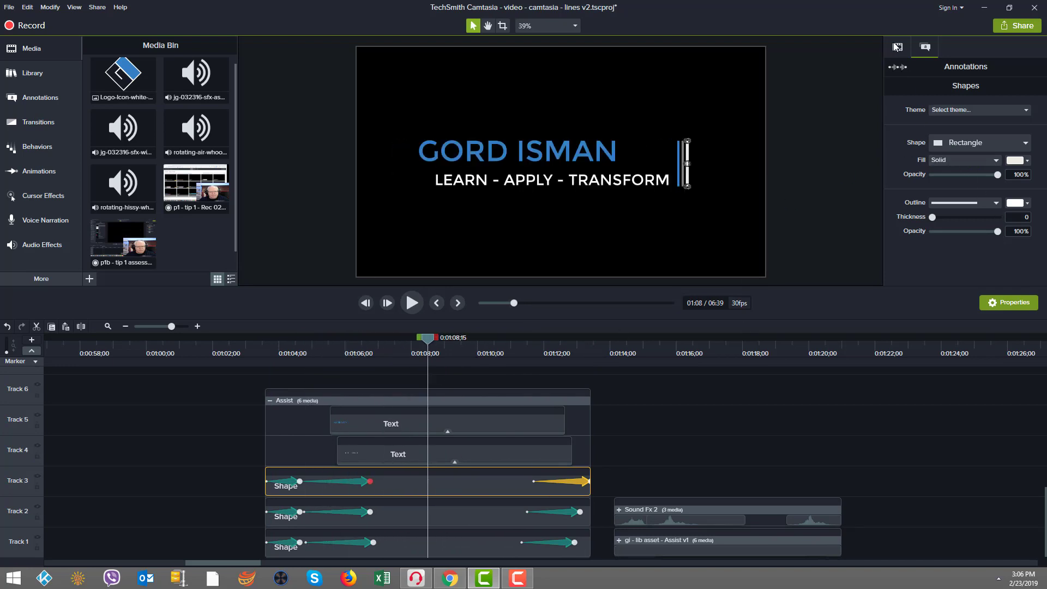
left_click_drag(424, 402, 430, 395)
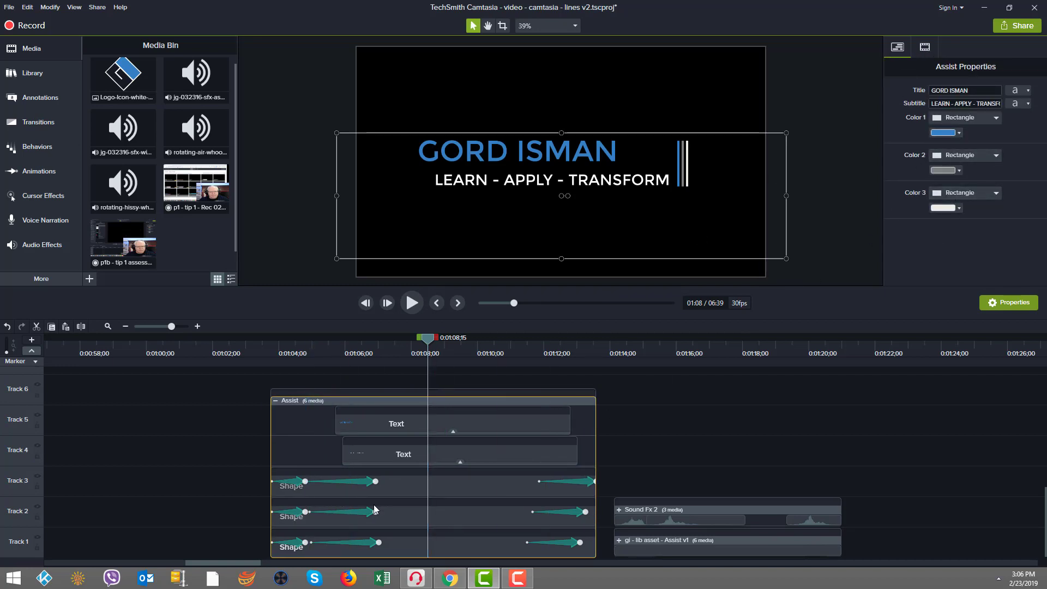
- Decline edit-all-animations mode for the Track 3 bar shape
left_click(461, 489)
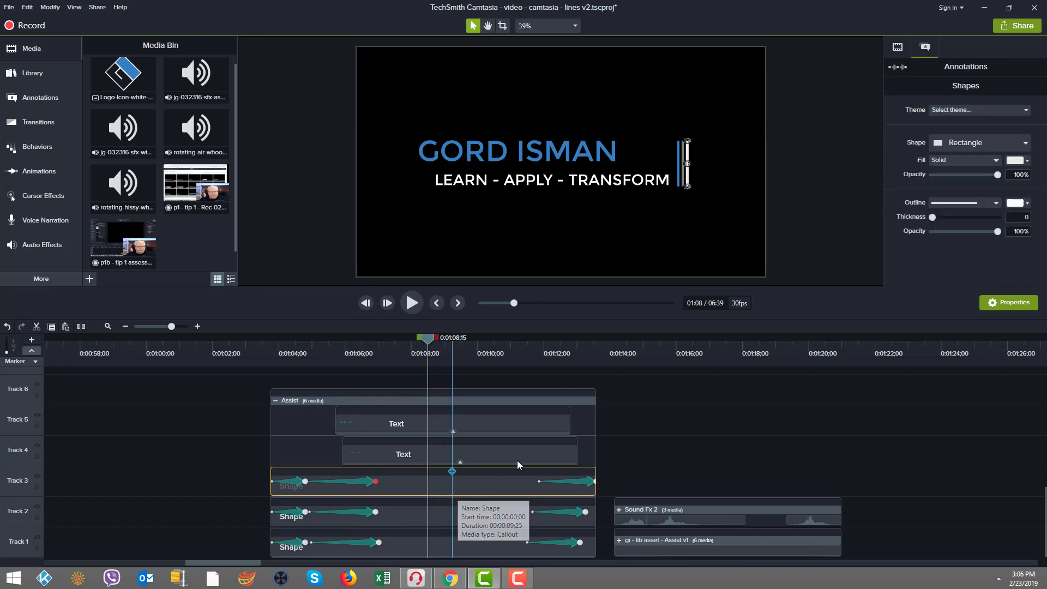
left_click(898, 67)
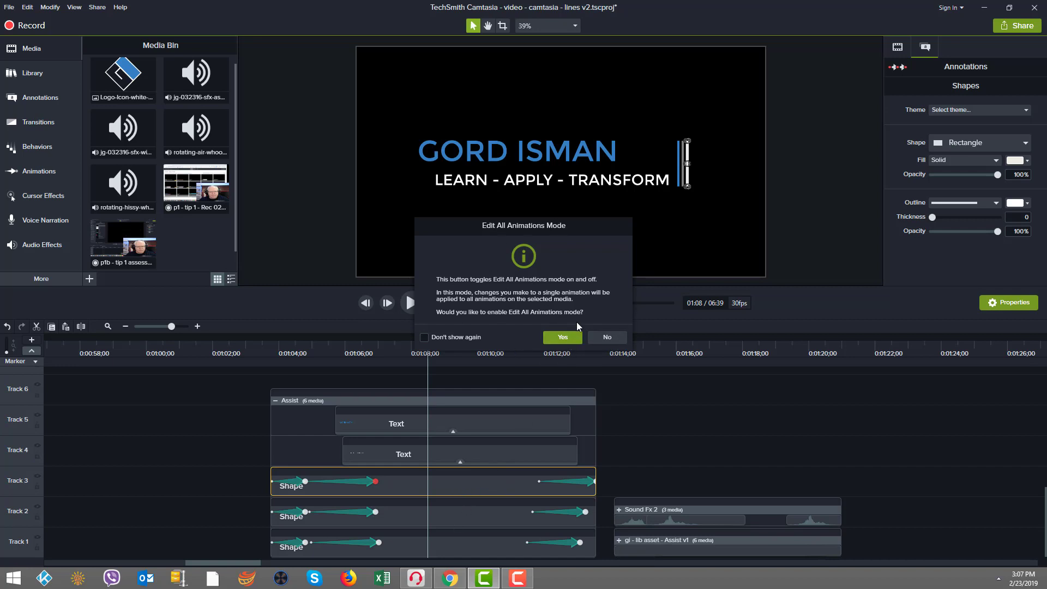
left_click(609, 338)
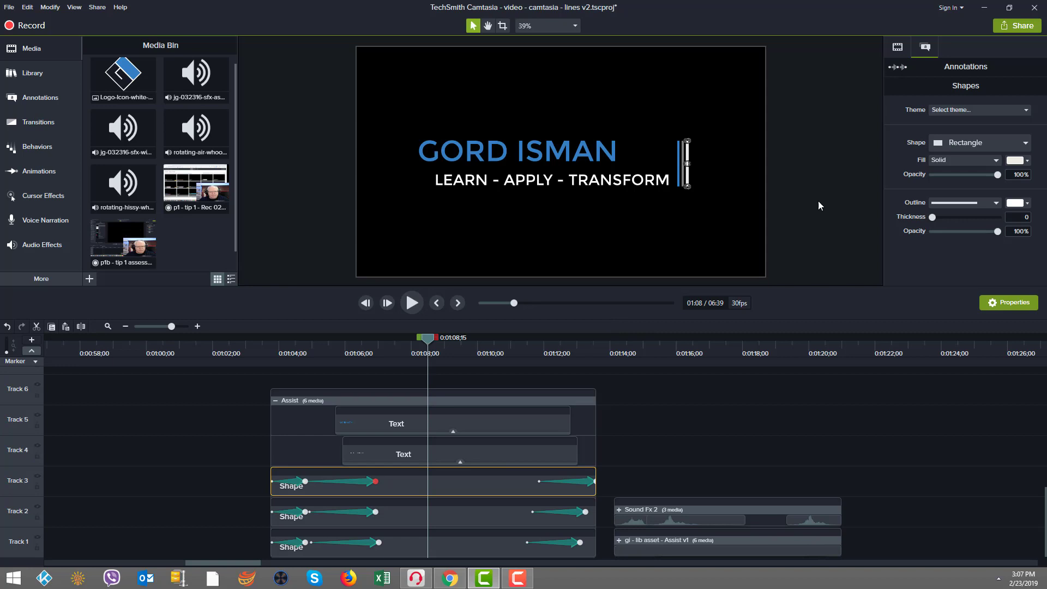
- Shift the Assist group later and add a marker at 1:10;04
left_click_drag(404, 403, 421, 402)
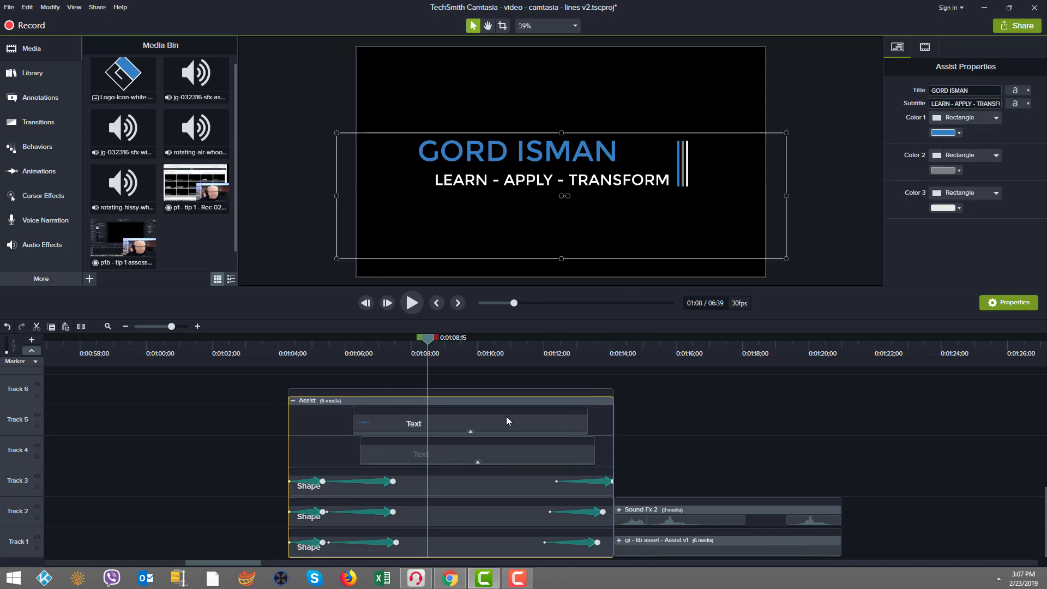
left_click(481, 395)
key("shift+m")
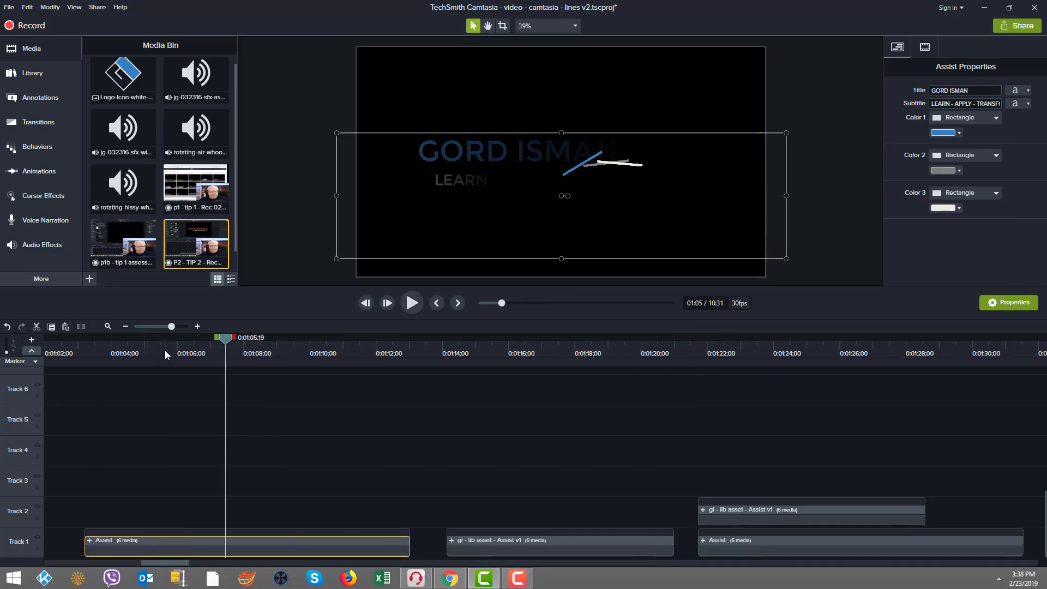
- Scrub back and inspect the gi - lib asset clips, ending on the Track 1 template lower third
left_click_drag(165, 339, 695, 386)
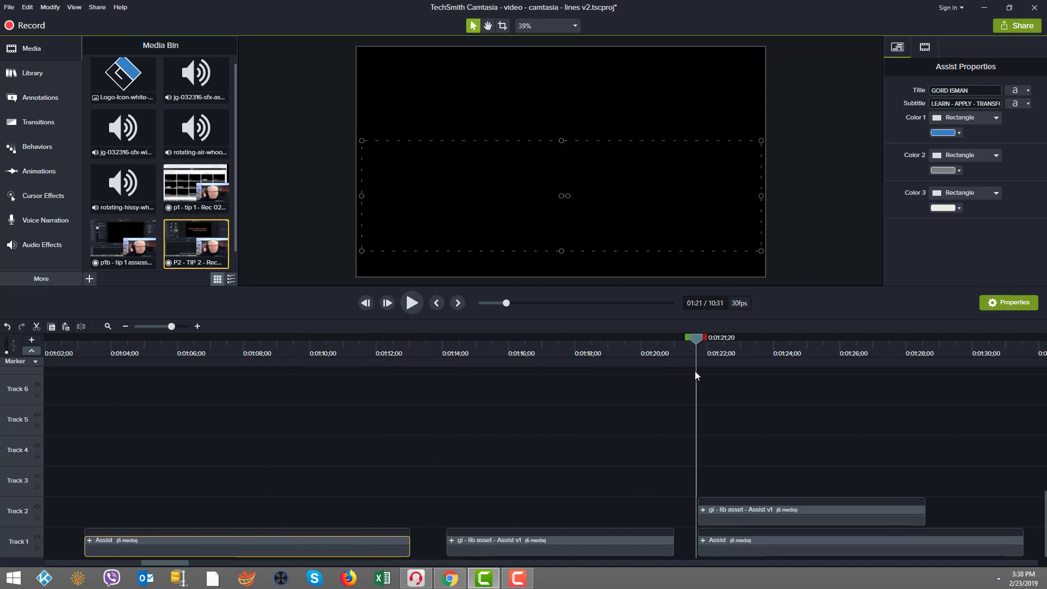
left_click(730, 520)
left_click(581, 545)
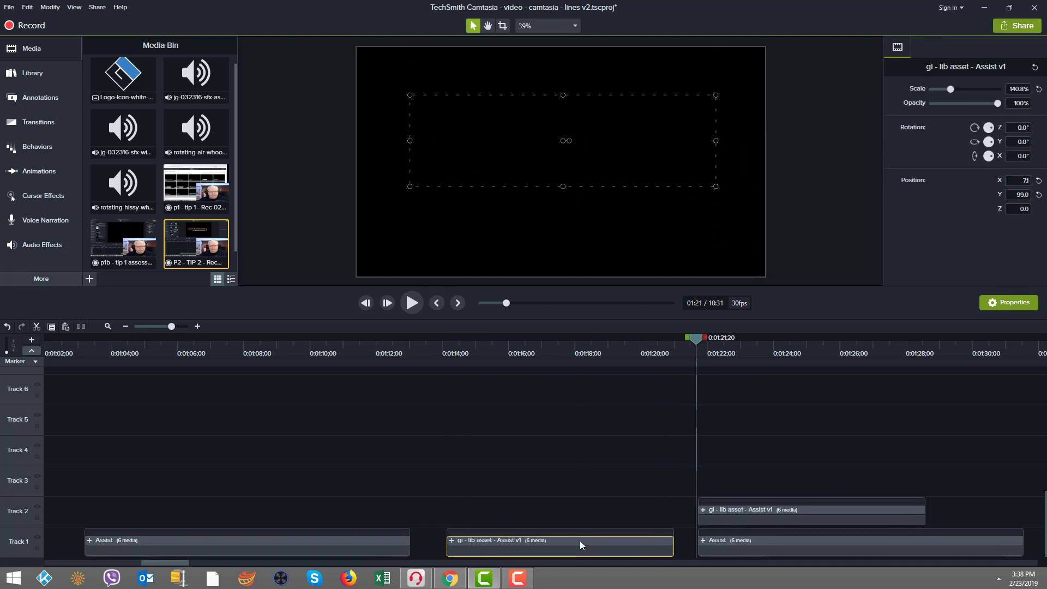
left_click(769, 521)
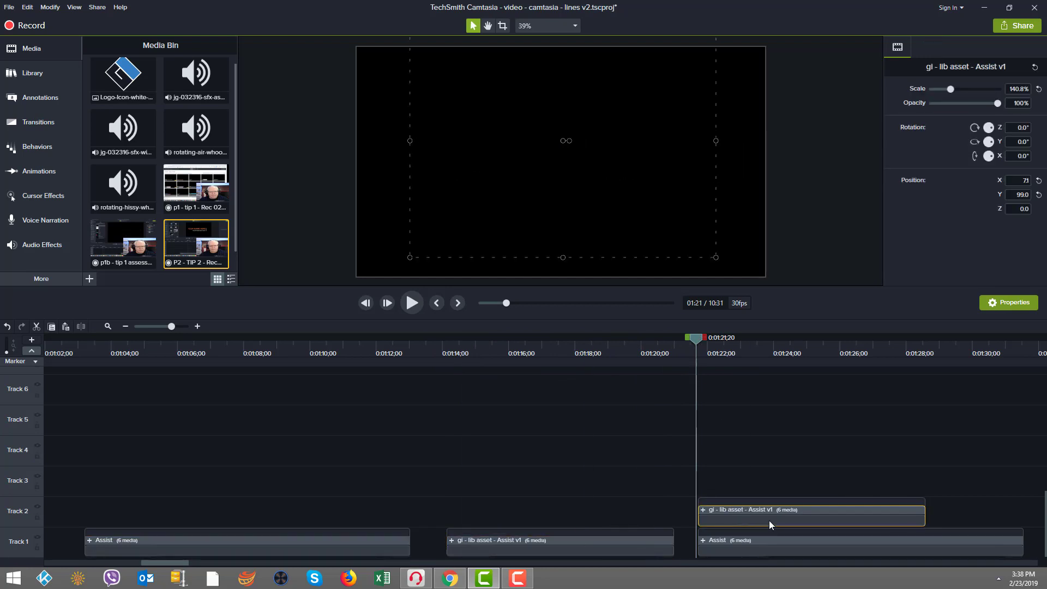
left_click(723, 545)
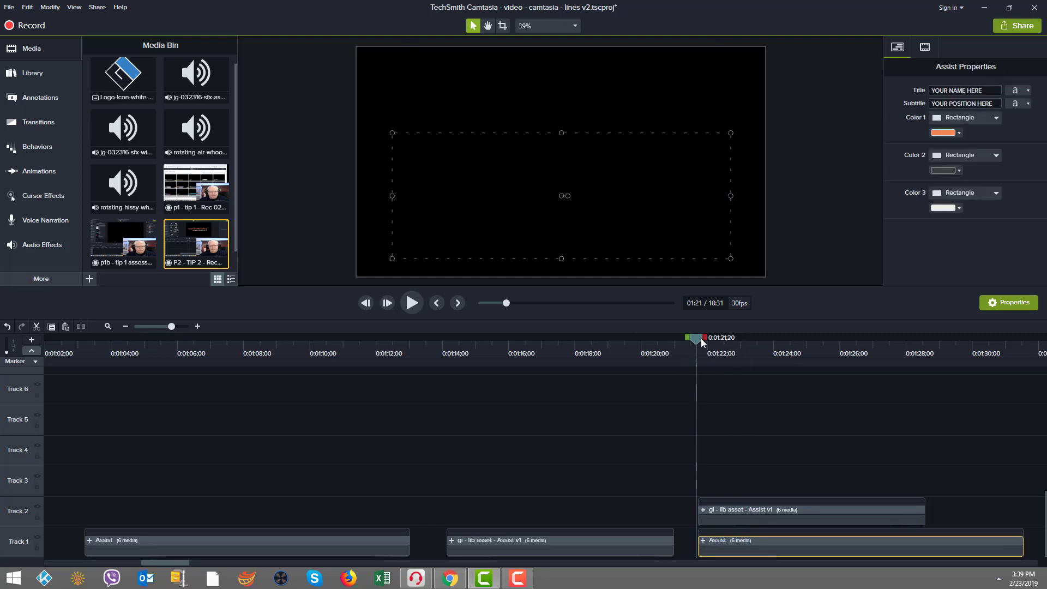
- Scrub the template lower third until the orange YOUR NAME HERE title appears, comparing Track 1 and 2 clips
left_click_drag(694, 338, 697, 338)
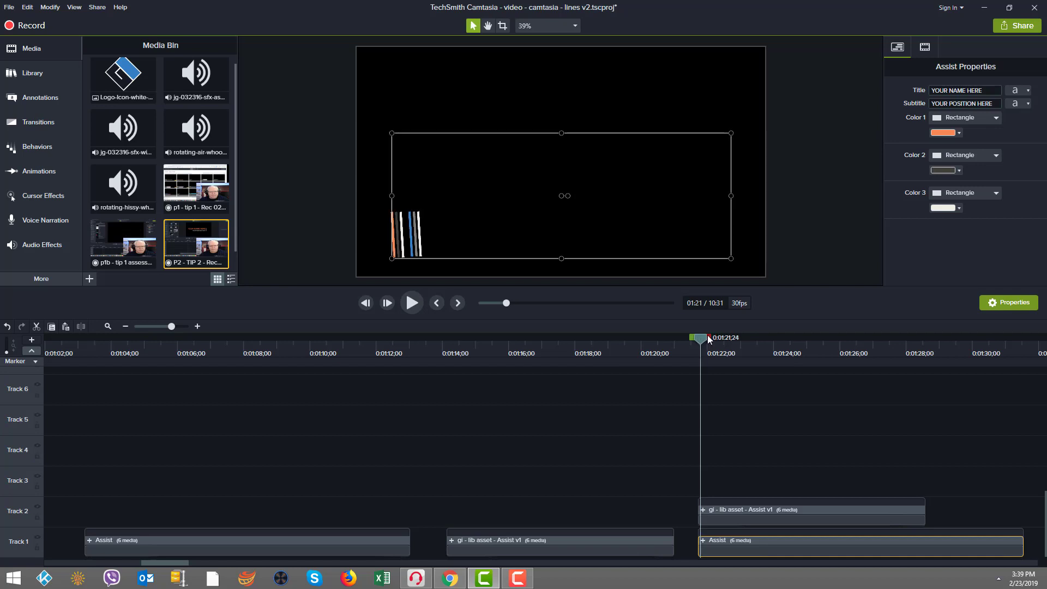
left_click_drag(699, 339, 729, 327)
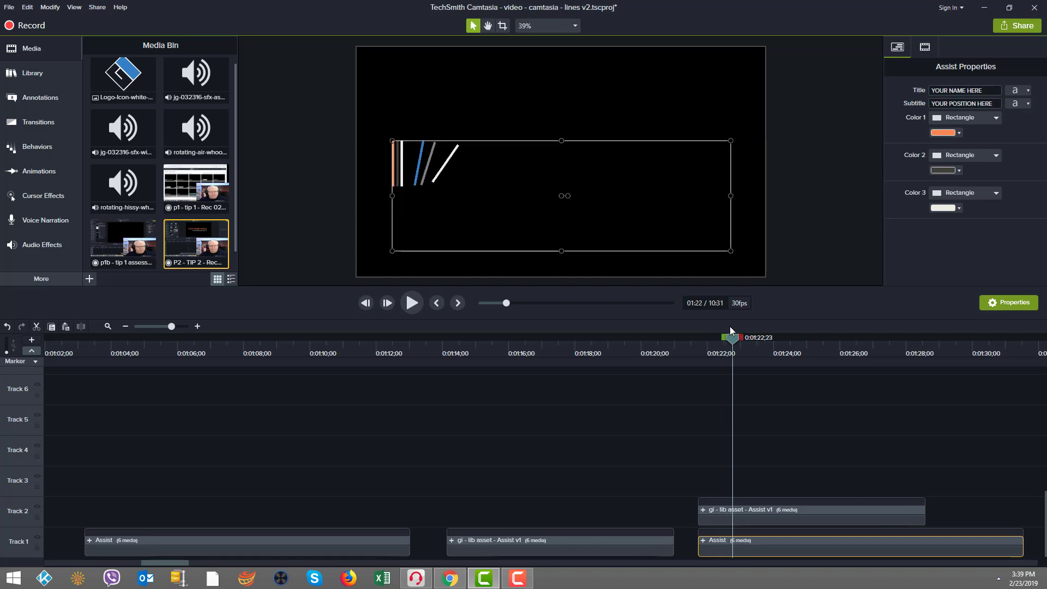
left_click_drag(729, 326, 732, 326)
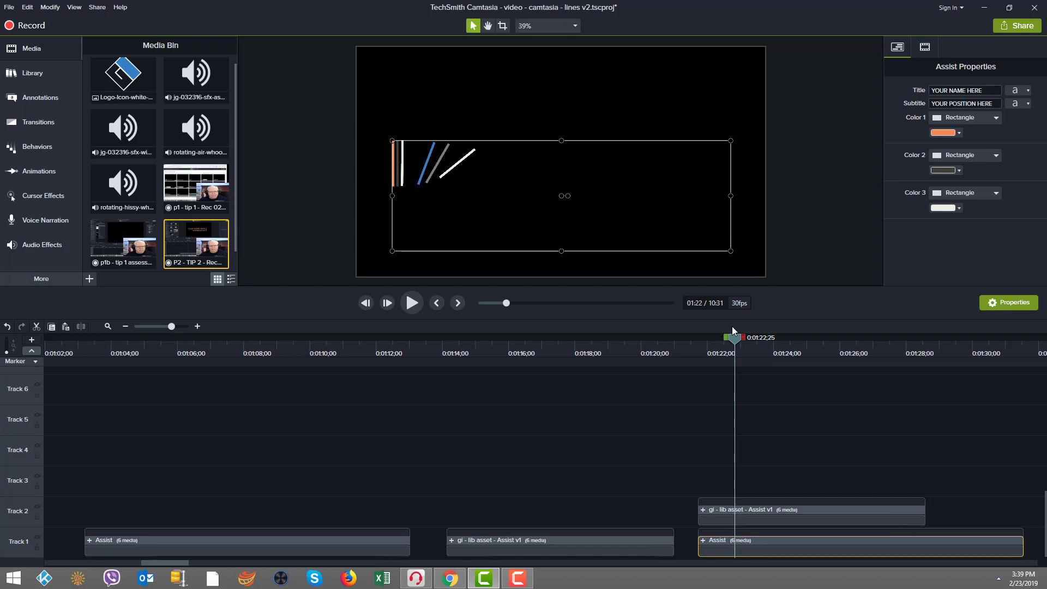
left_click_drag(732, 327, 925, 291)
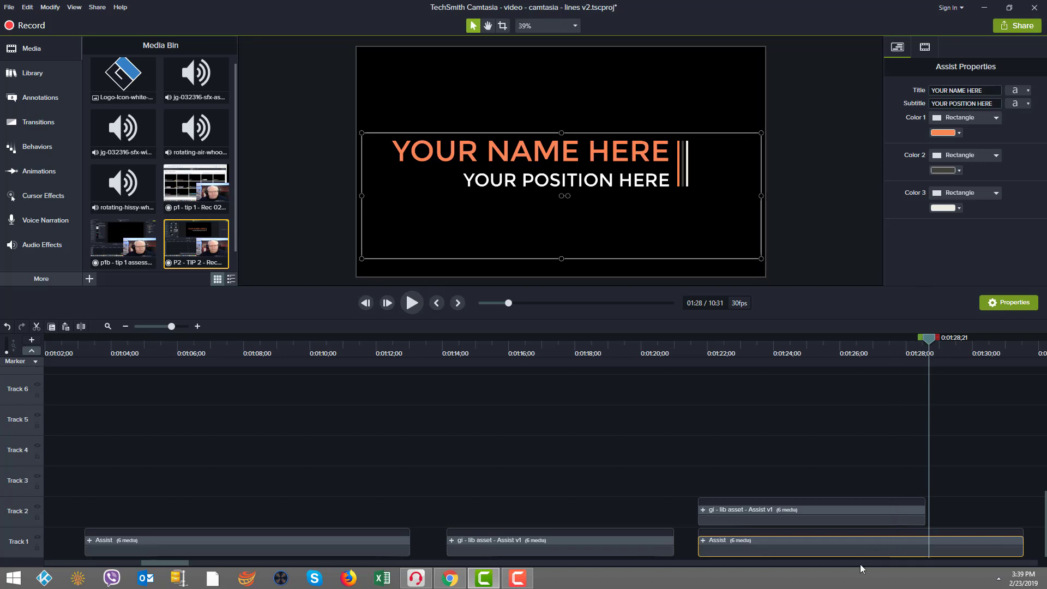
left_click(867, 520)
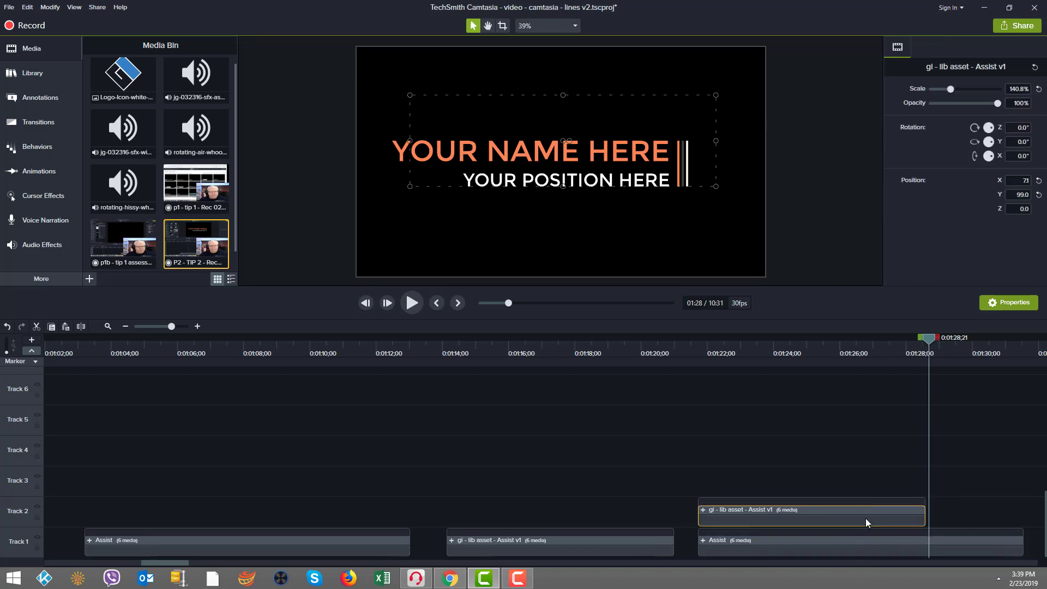
left_click(858, 549)
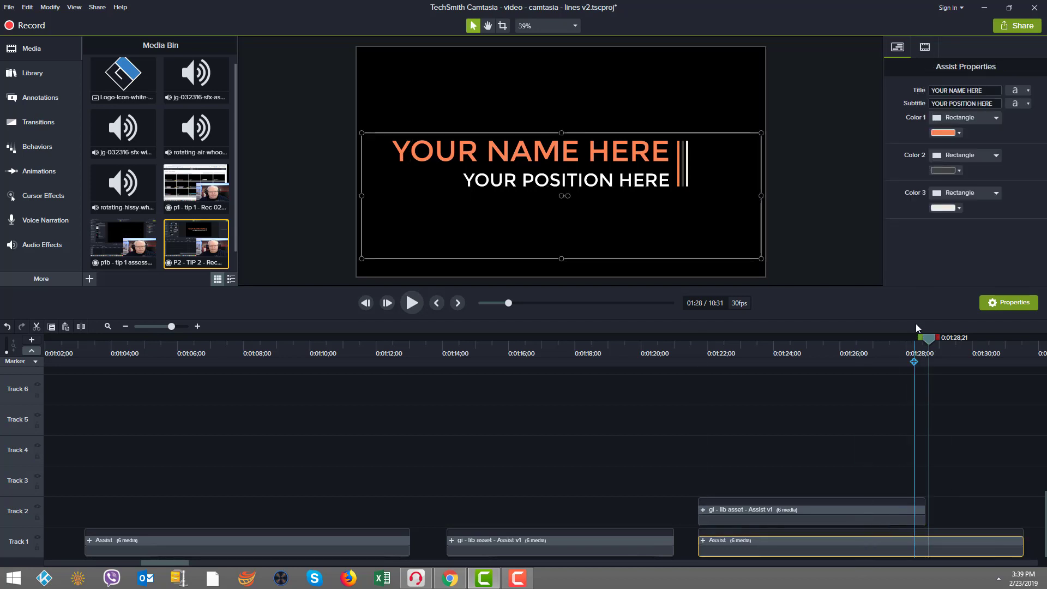
left_click_drag(929, 339, 991, 353)
- Delete the YOUR NAME HERE lower third and the library asset clip above it
left_click(744, 475)
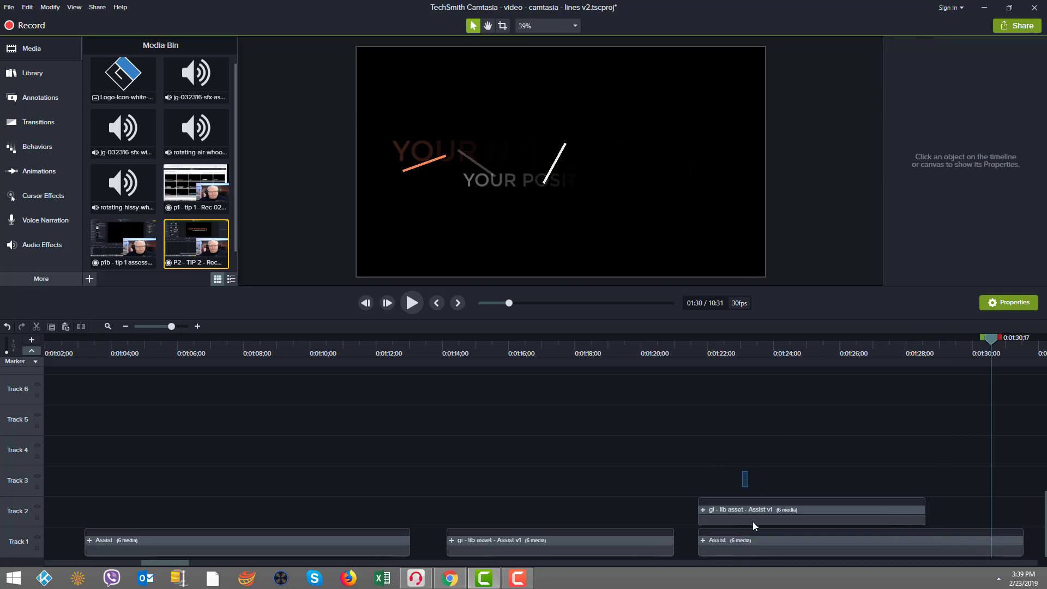
left_click(755, 555)
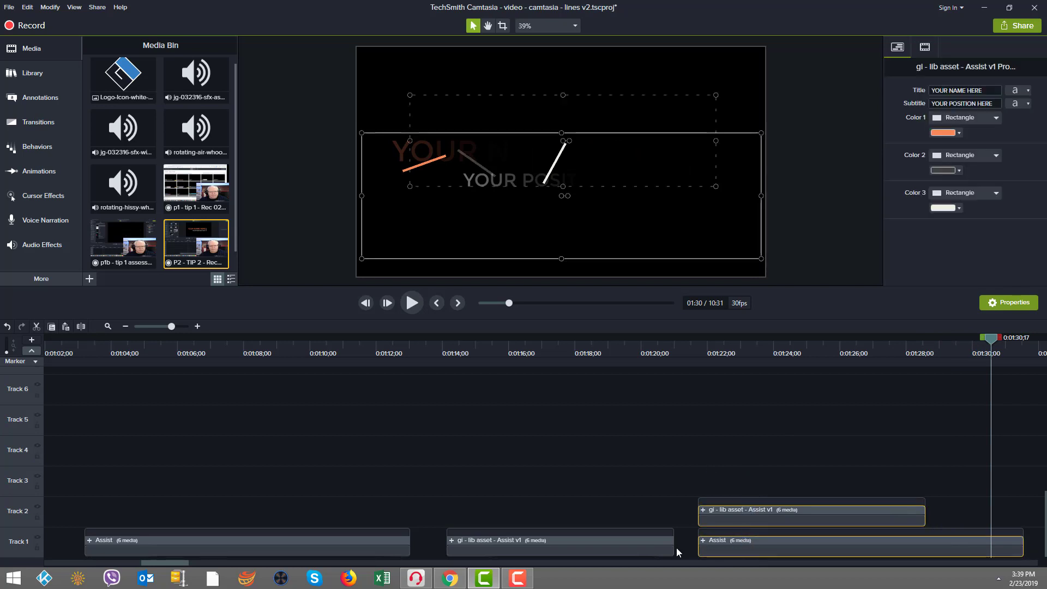
key("Delete")
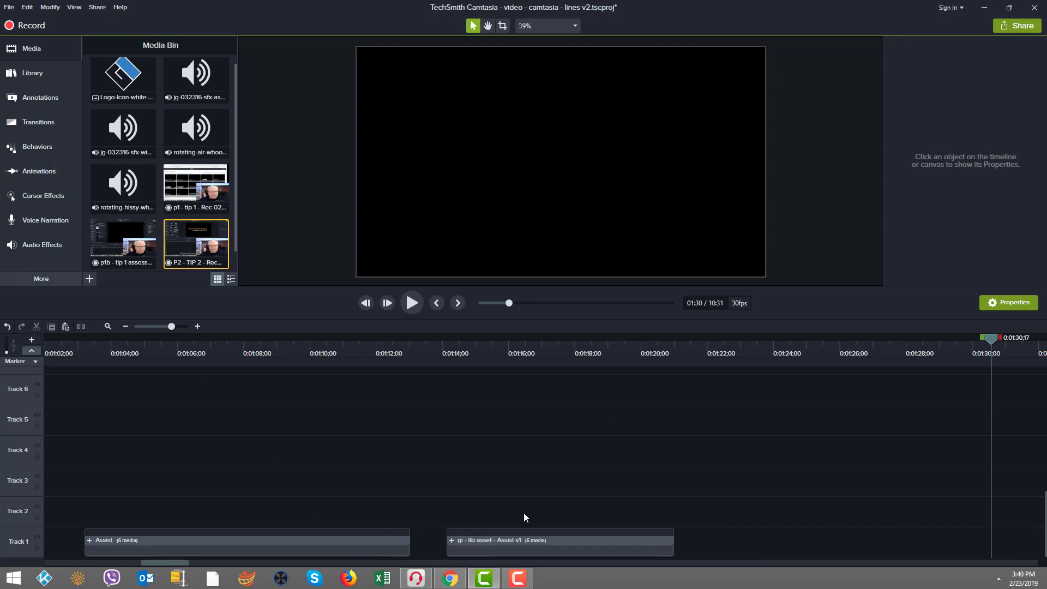
- Expand the gi - lib asset - Assist v1 group, check its bar shapes' 1.43x Clip Speed, then collapse it
scroll(642, 543, "left", 3)
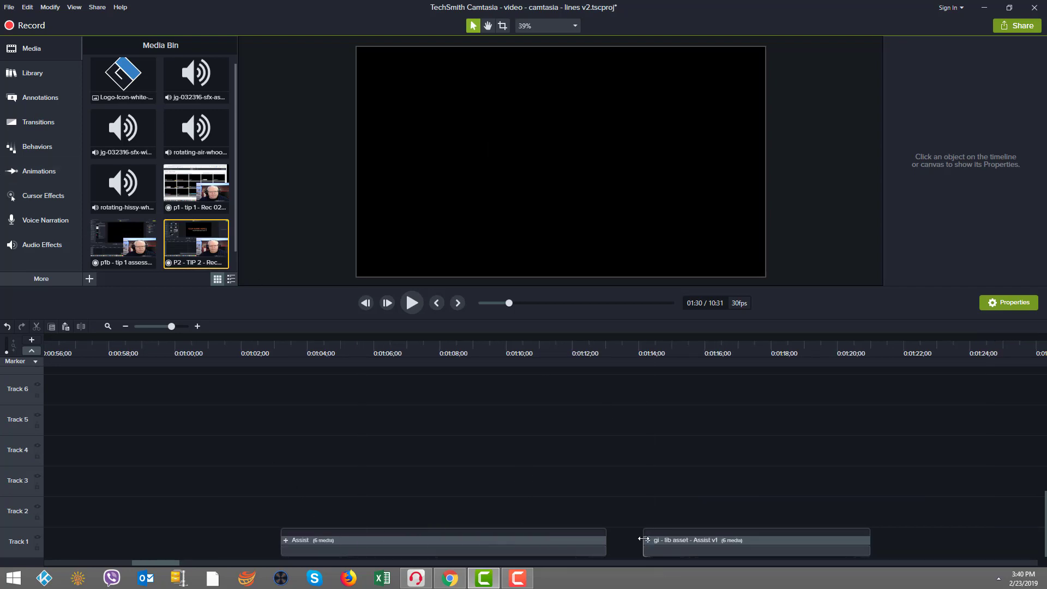
left_click(641, 342)
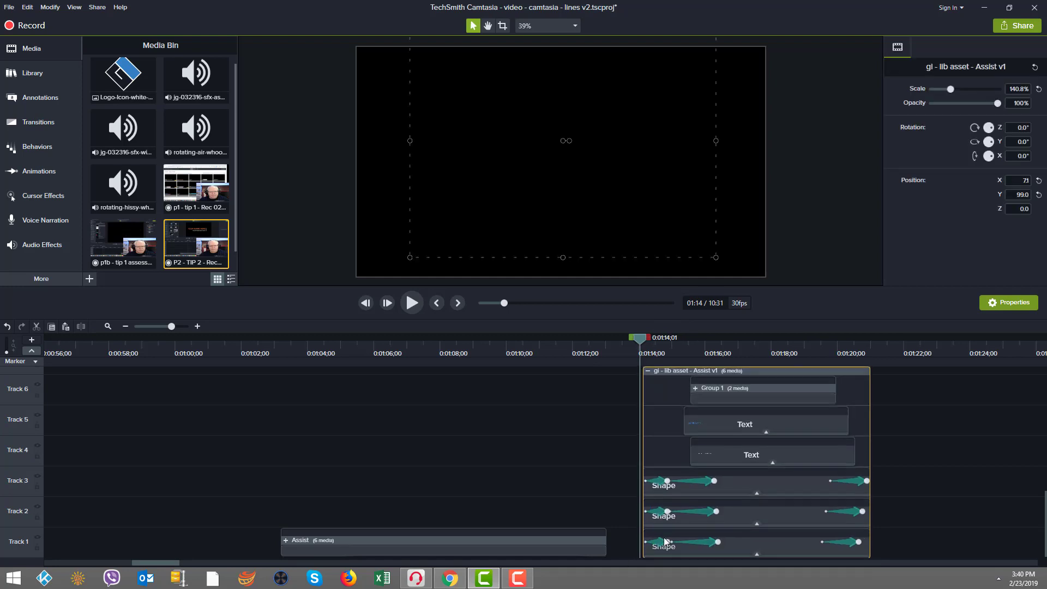
left_click(648, 540)
left_click(772, 506)
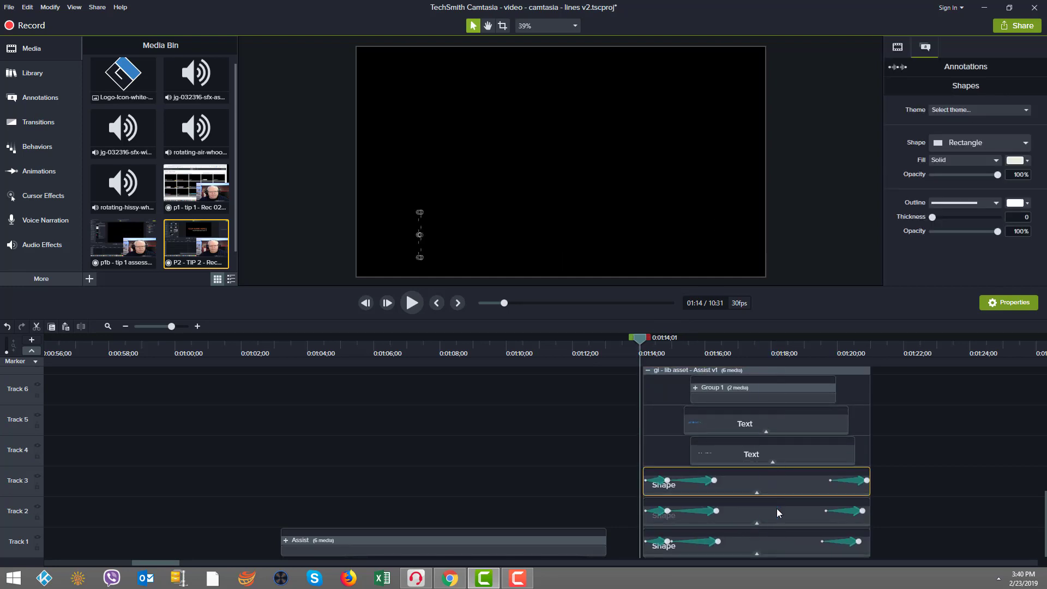
left_click(798, 550)
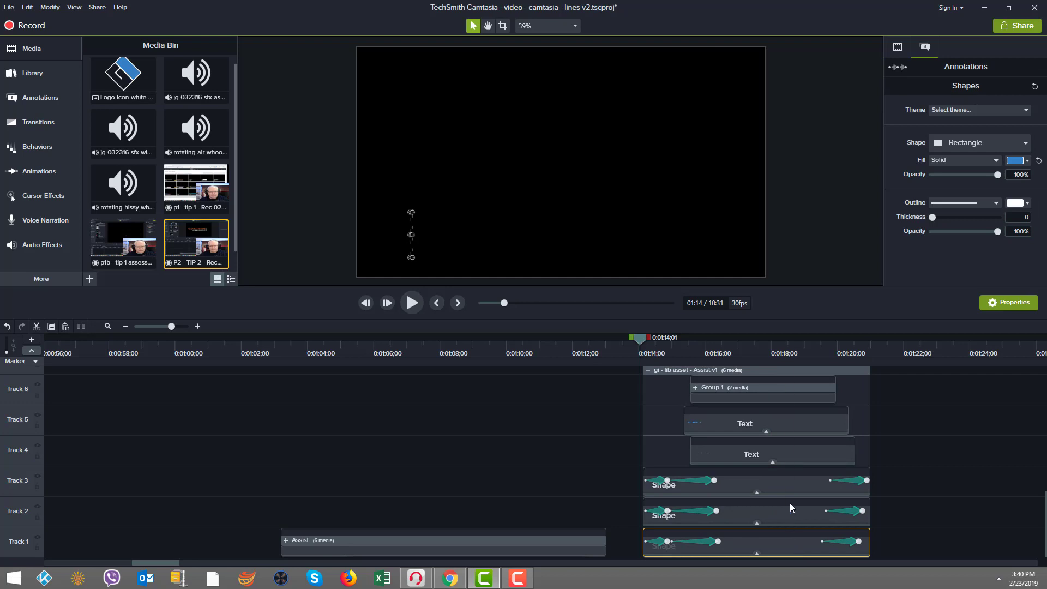
left_click(756, 494)
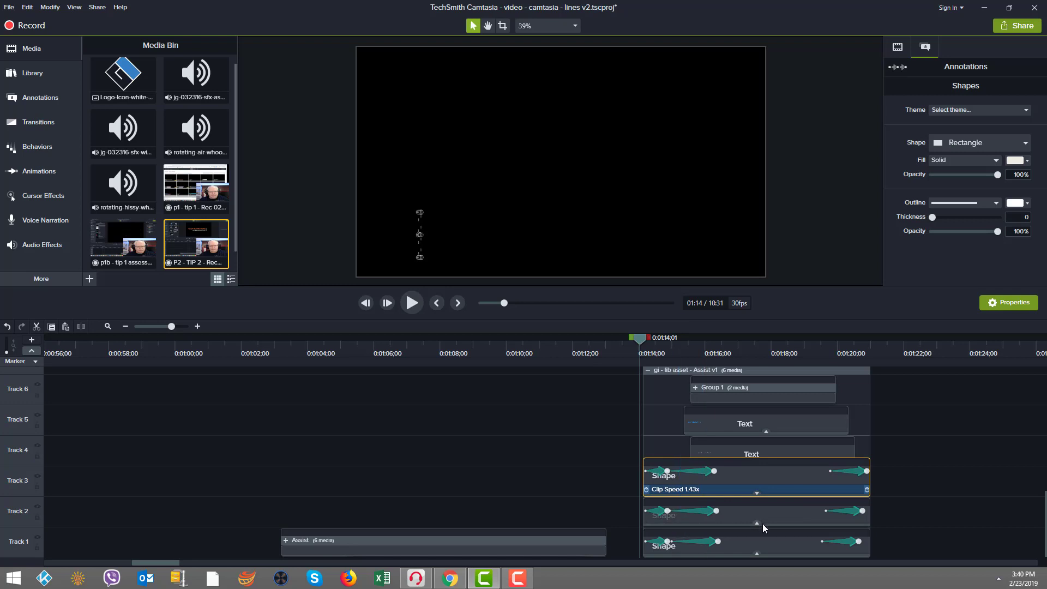
left_click(757, 523)
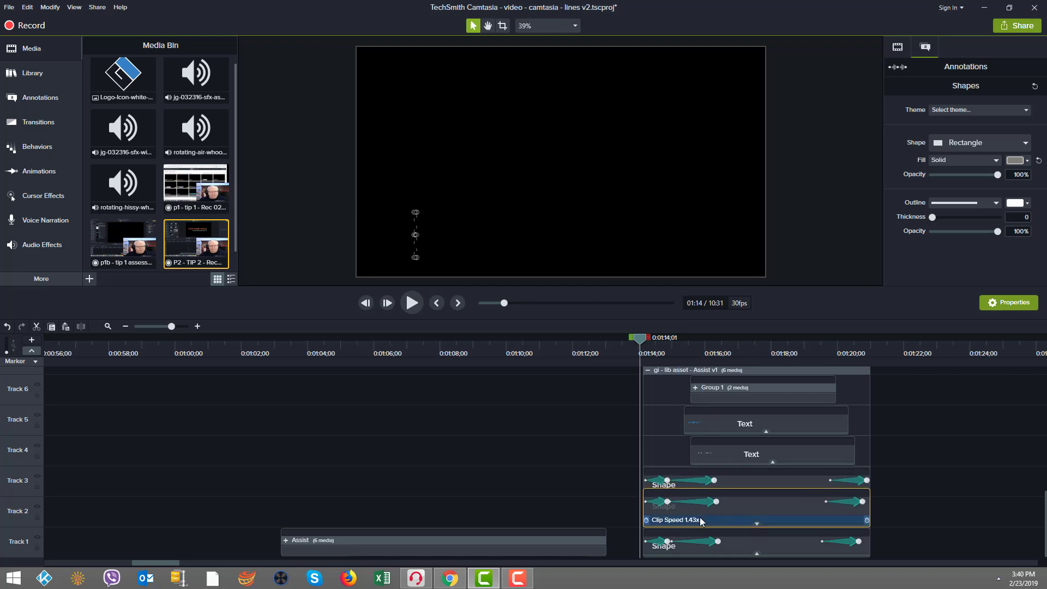
left_click(702, 522)
left_click(761, 554)
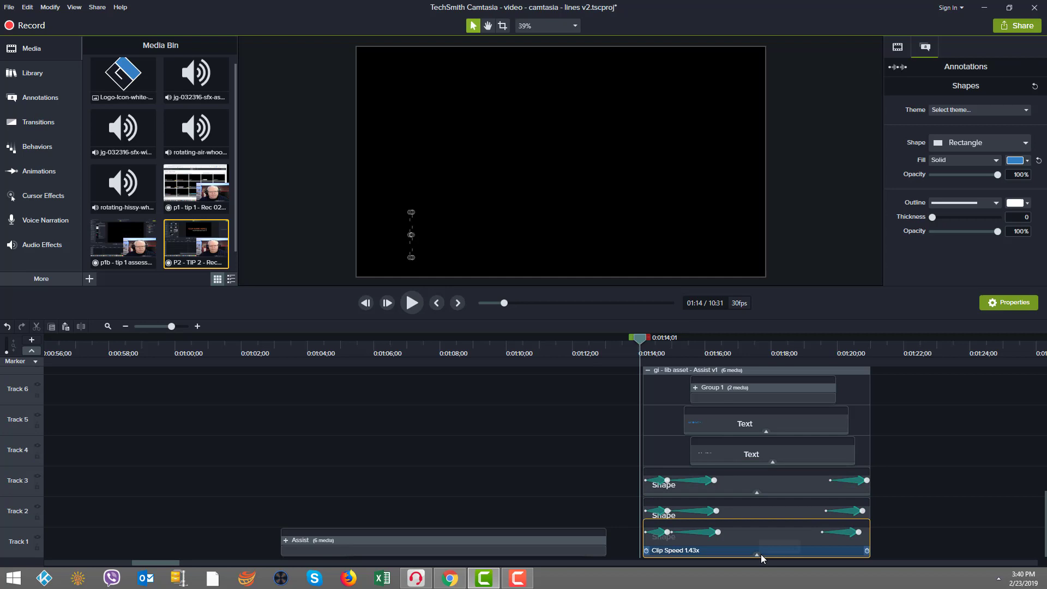
left_click(723, 548)
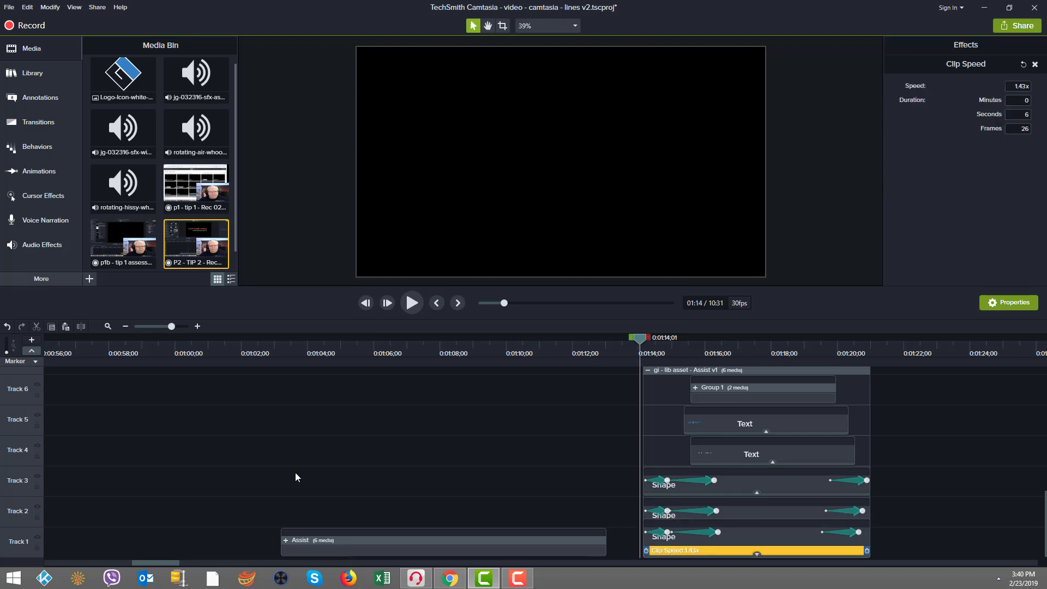
left_click(274, 463)
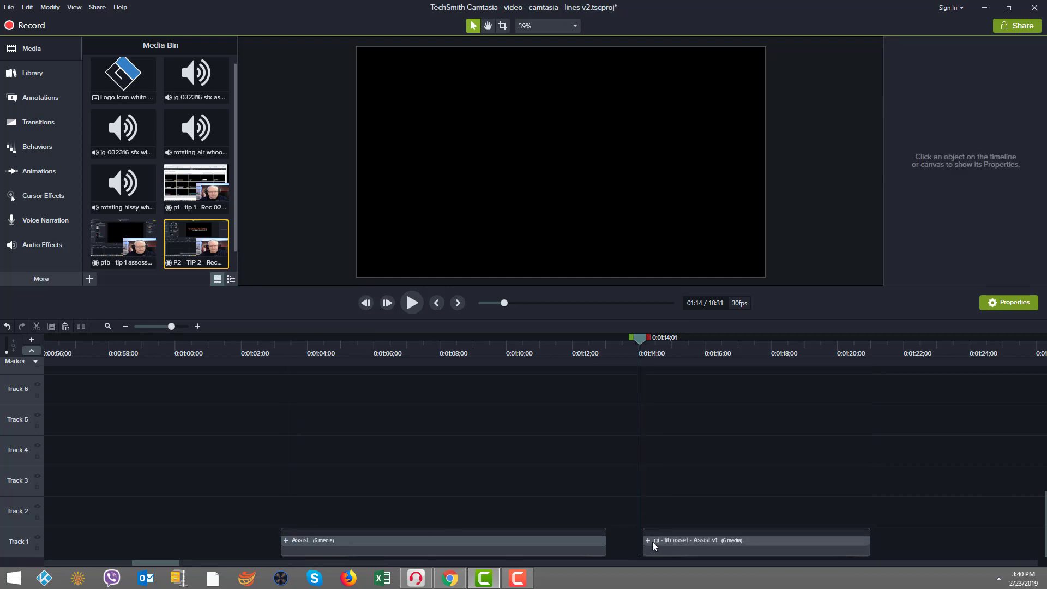
- Expand the Assist group, select its three Shape clips, and reveal the More effect categories
left_click(647, 538)
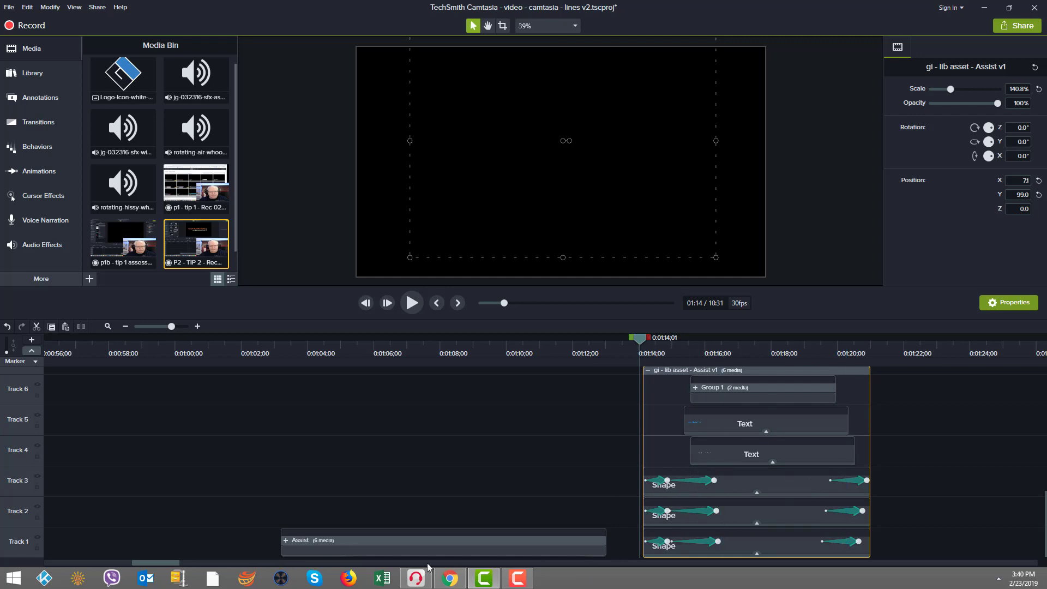
double_click(327, 537)
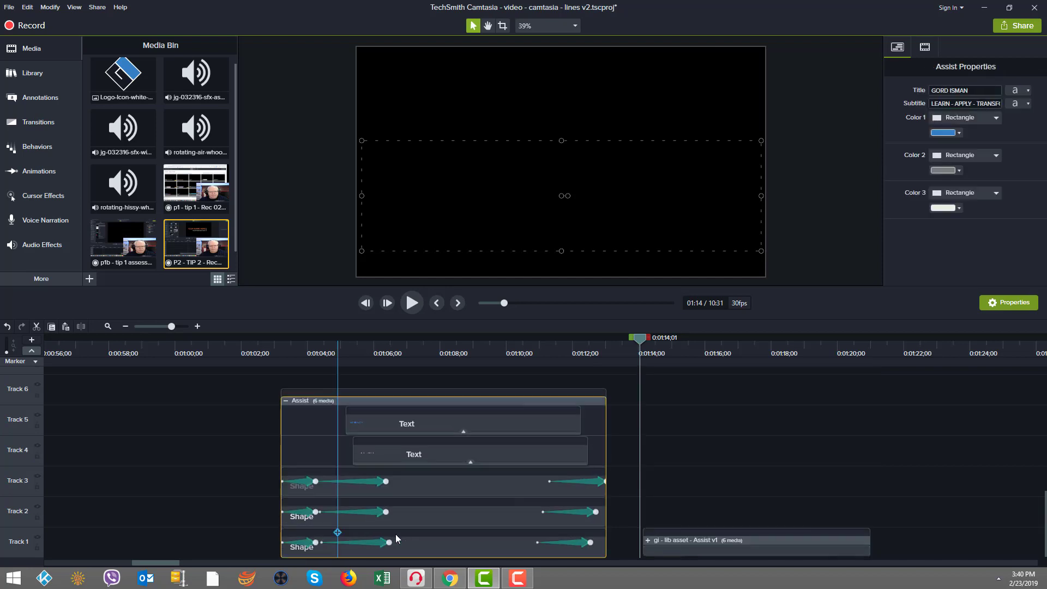
left_click(439, 485)
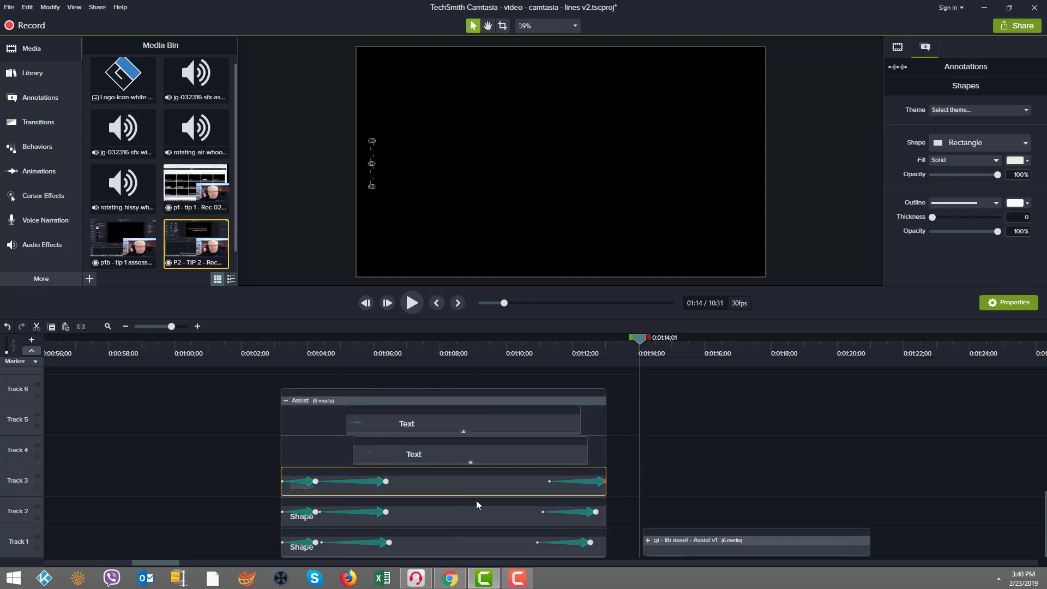
left_click(434, 514, "ctrl")
left_click(455, 548, "ctrl")
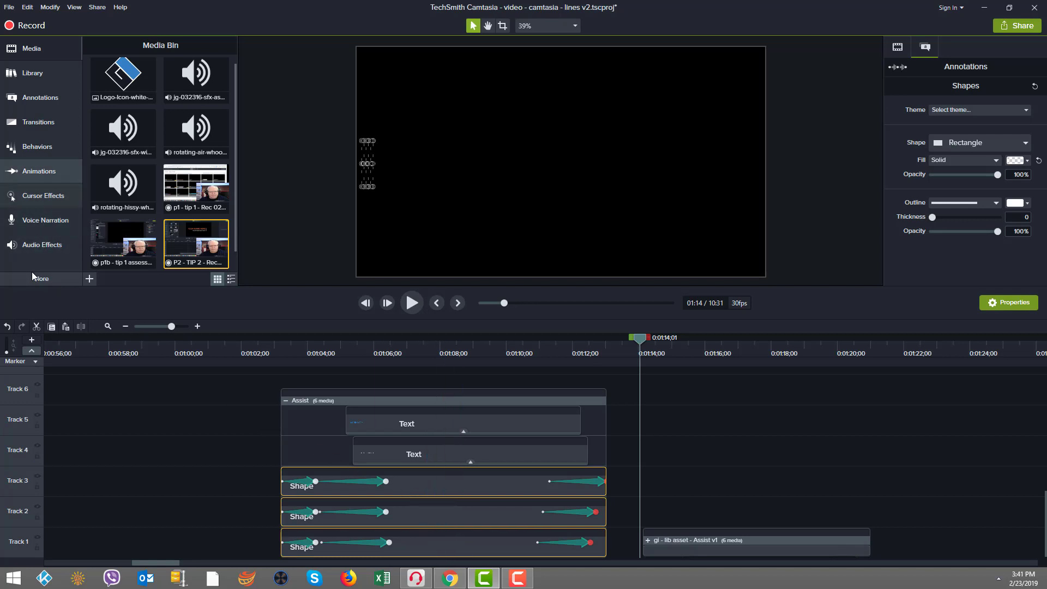
left_click(50, 283)
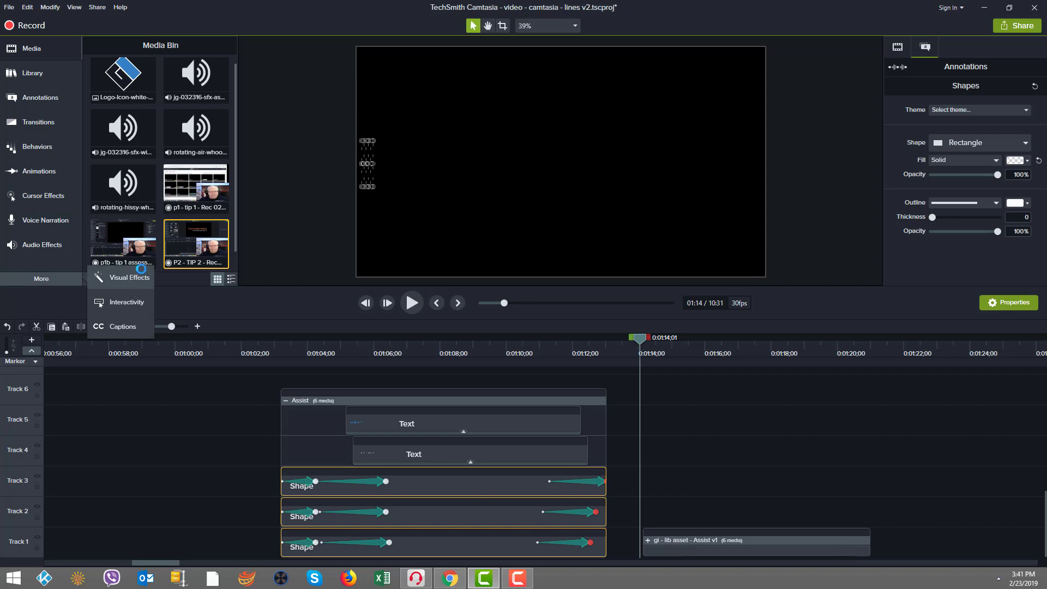
- Apply the Clip Speed effect from Visual Effects to the three Shape clips
left_click(129, 277)
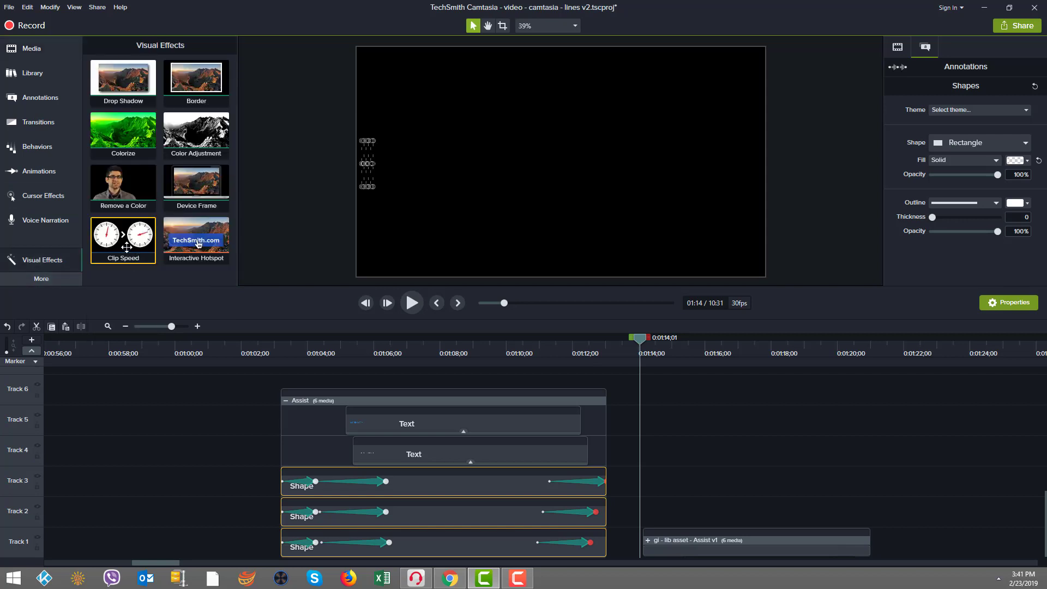
left_click_drag(130, 247, 493, 541)
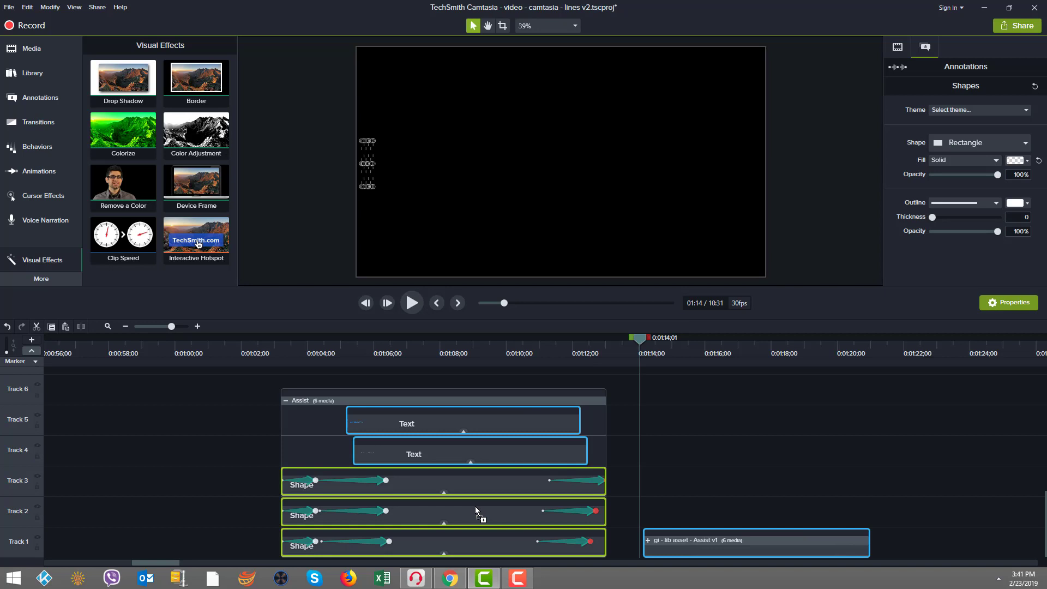
left_click_drag(476, 506, 474, 506)
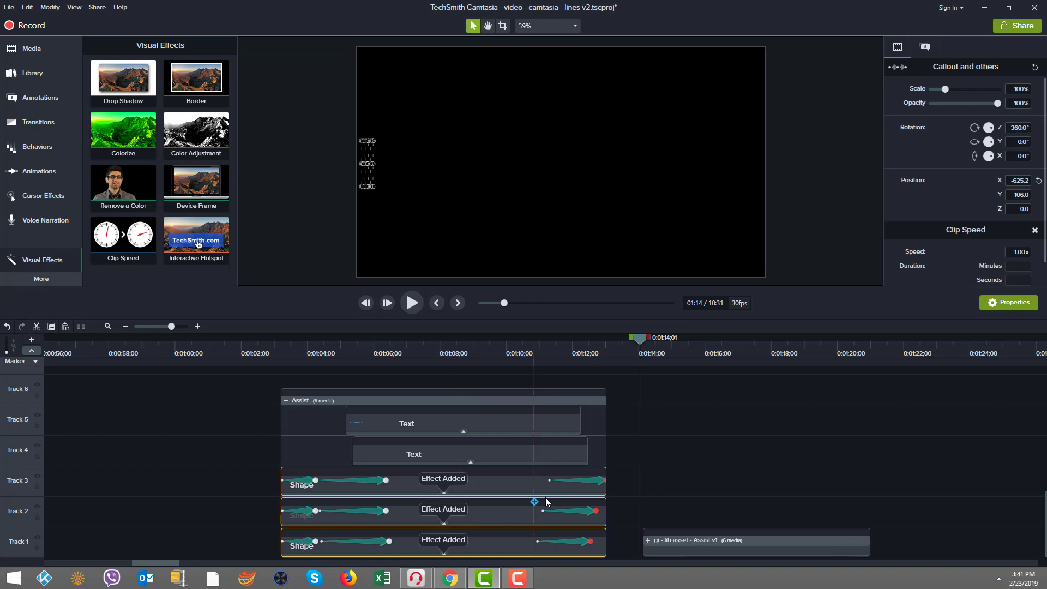
- Speed the Track 3, 2 and 1 Shape clips up to about 1.43x and play back
left_click(444, 494)
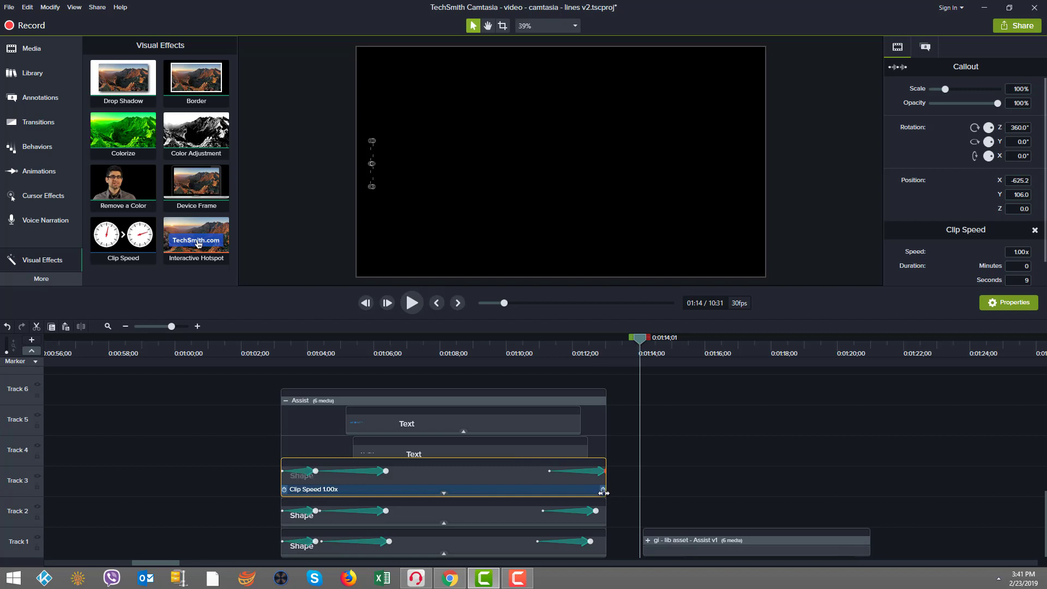
left_click_drag(603, 492, 550, 484)
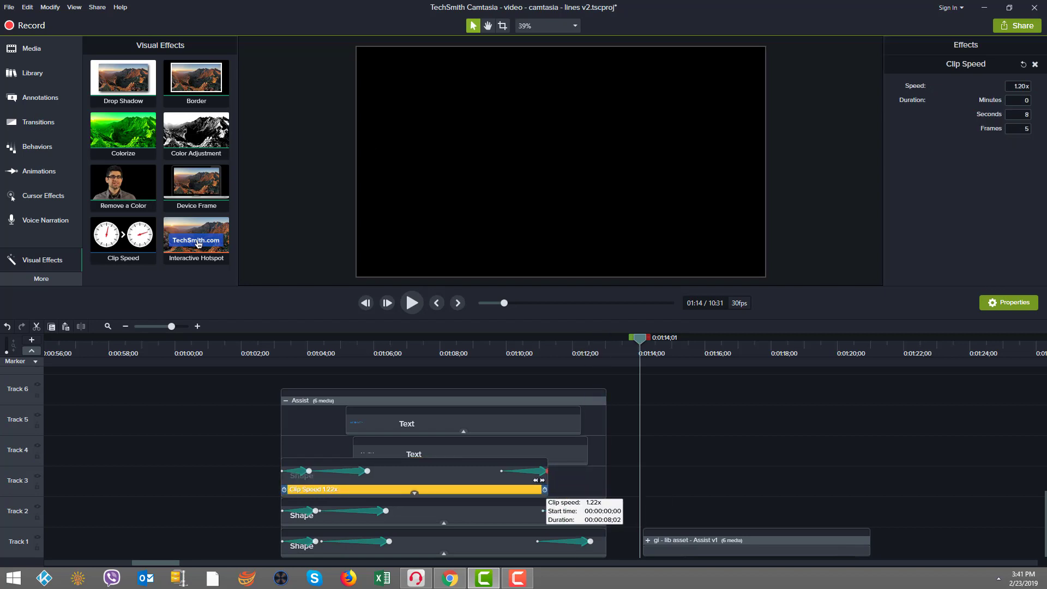
left_click_drag(539, 480, 505, 485)
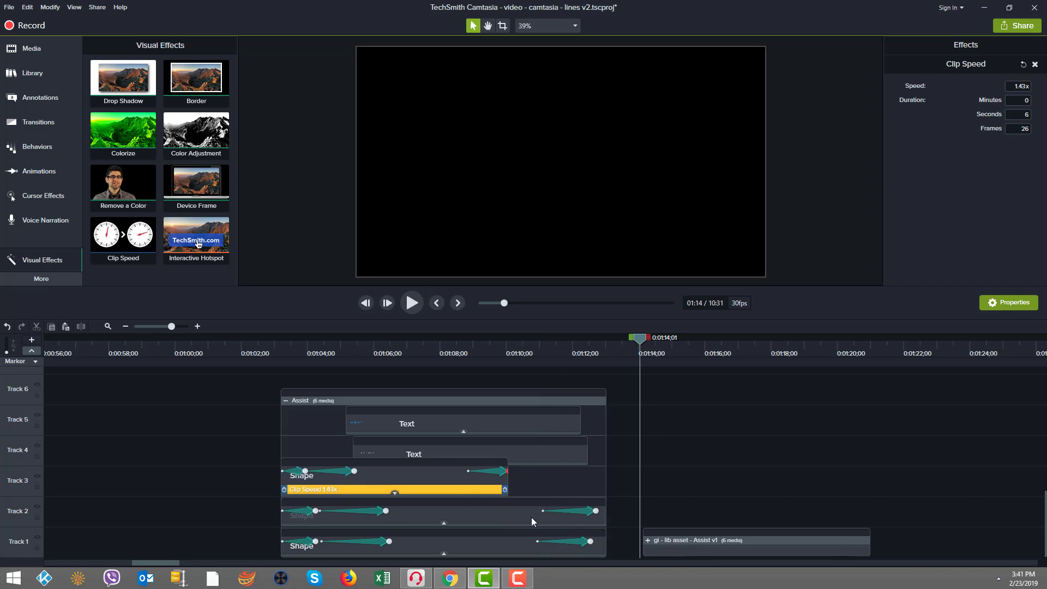
left_click(464, 525)
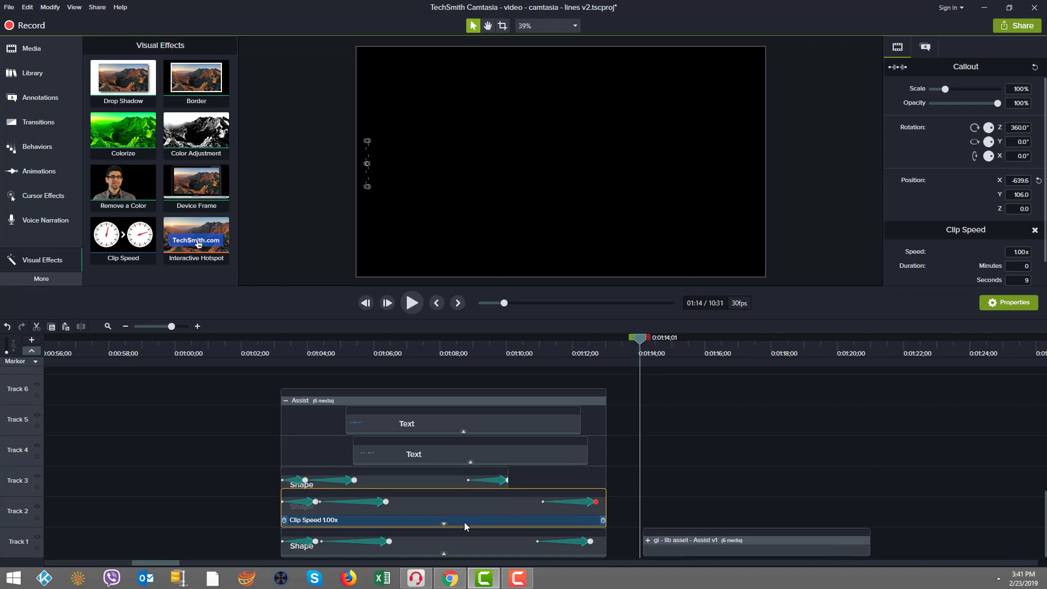
left_click_drag(602, 523, 505, 519)
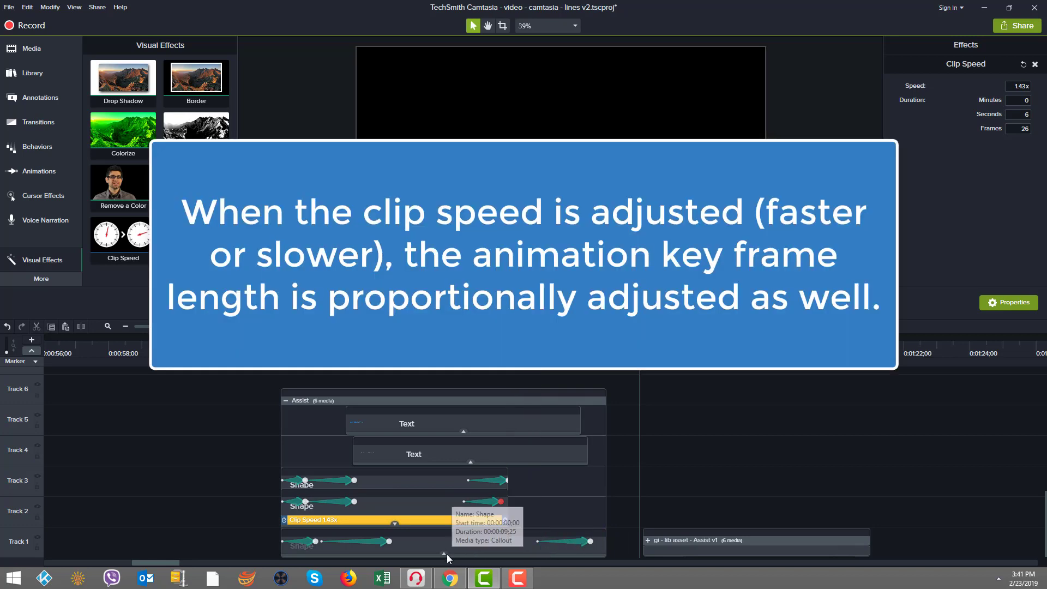
left_click(446, 555)
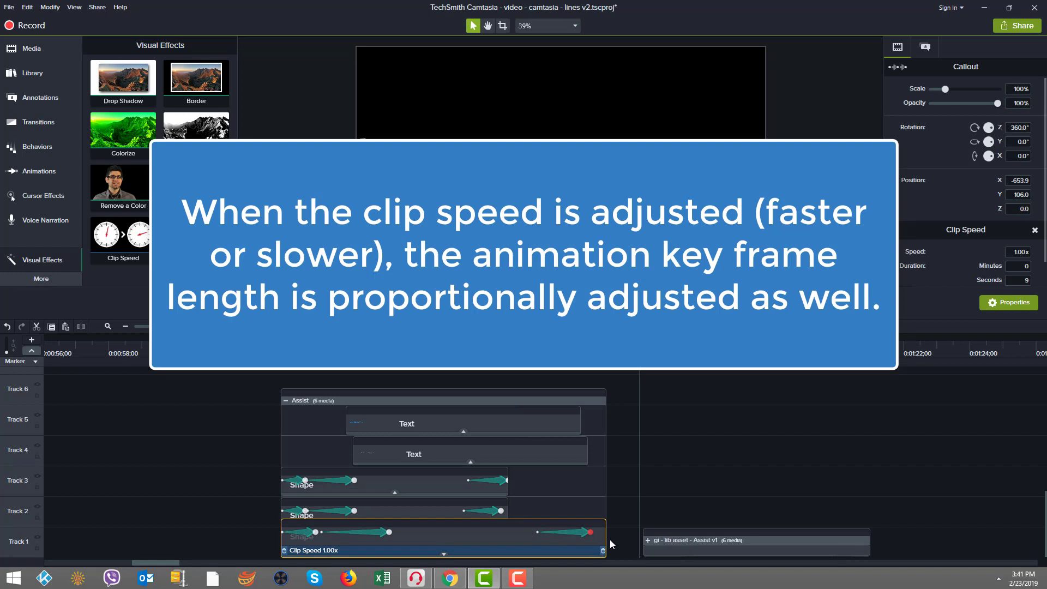
left_click_drag(603, 550, 508, 553)
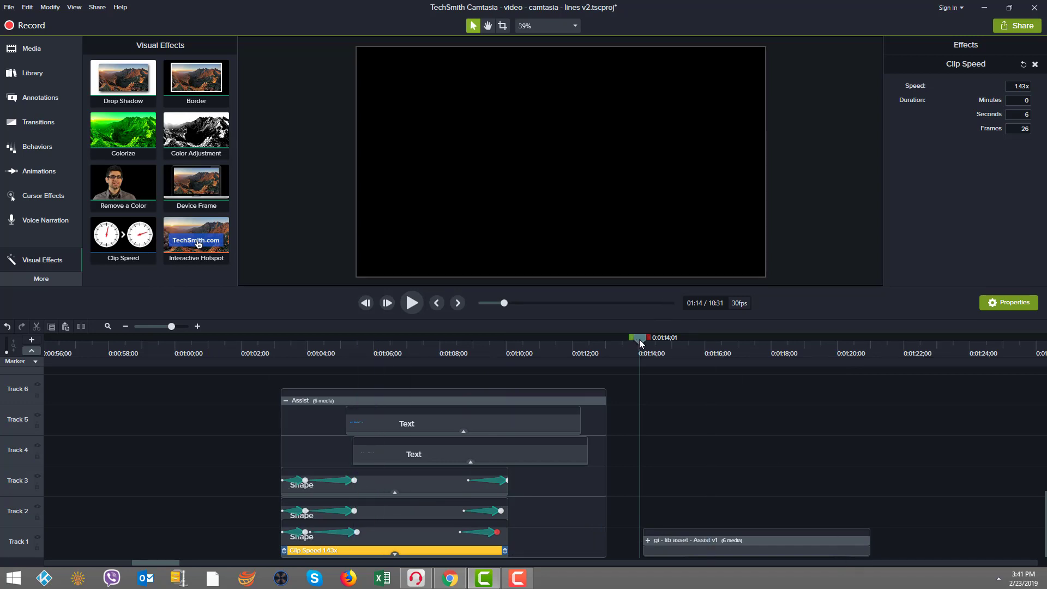
key("space")
- Compare against the library group's LEARN - APPLY - TRANSFORM text, leaving the Assist group in place
left_click_drag(628, 354, 664, 536)
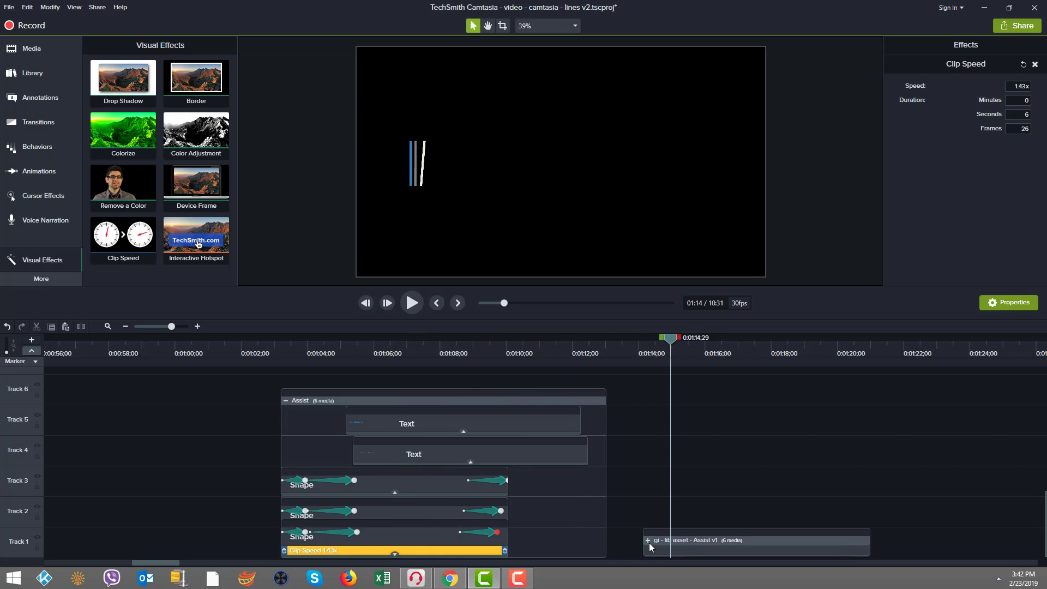
left_click(649, 540)
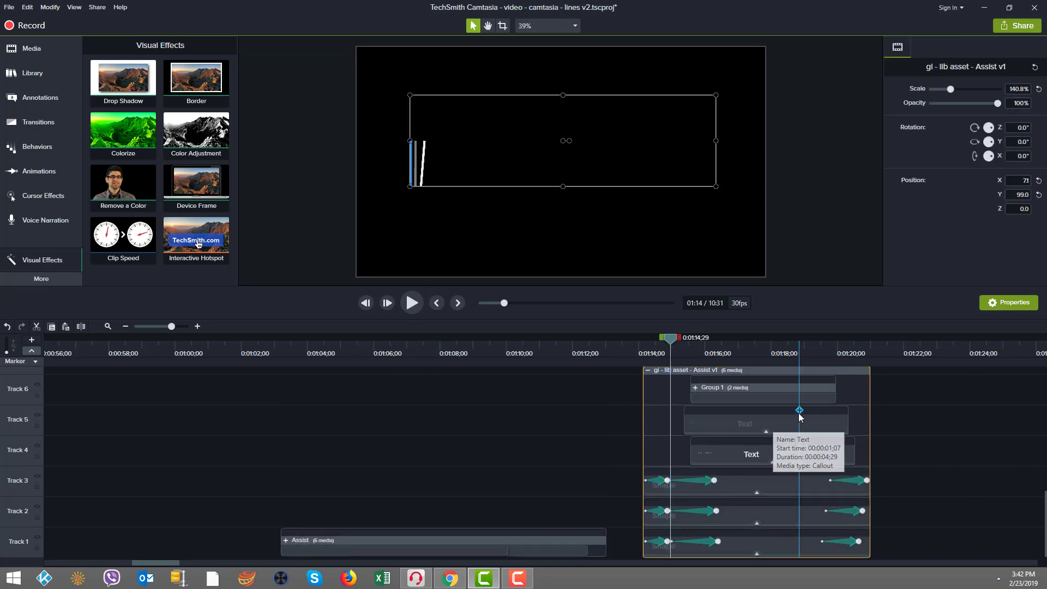
left_click(800, 430)
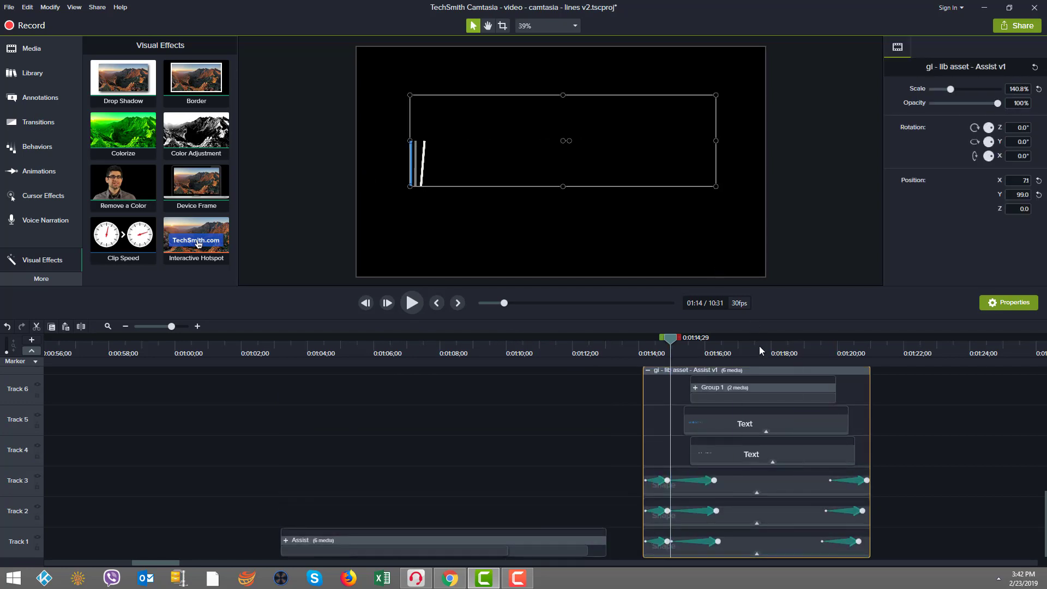
left_click(811, 450)
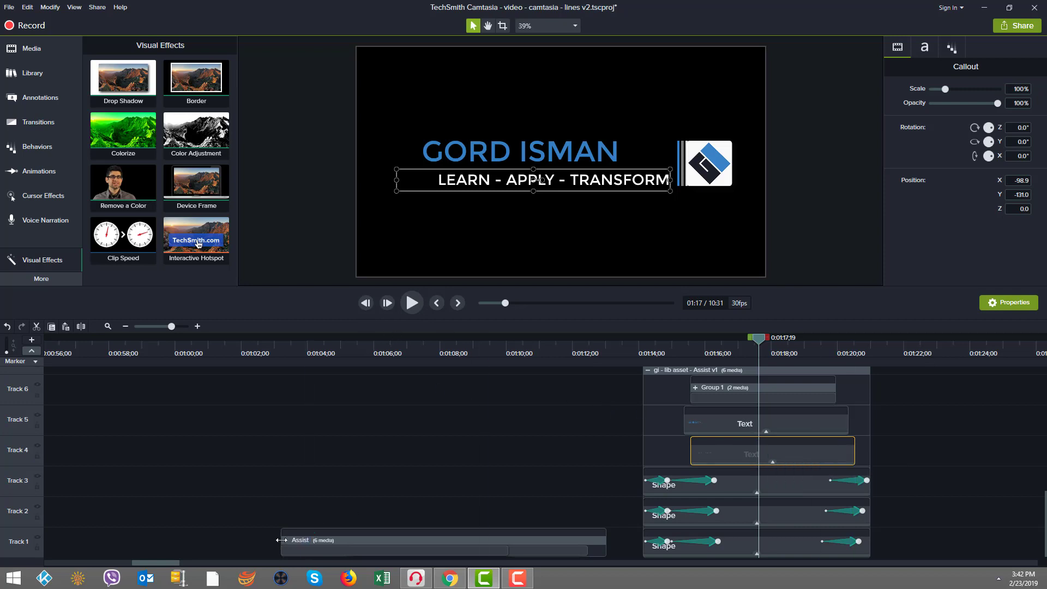
left_click_drag(289, 544, 695, 415)
left_click_drag(686, 478, 304, 541)
- Shift both Text clips' ends and starts earlier and trim the Assist group's end to match
left_click(286, 540)
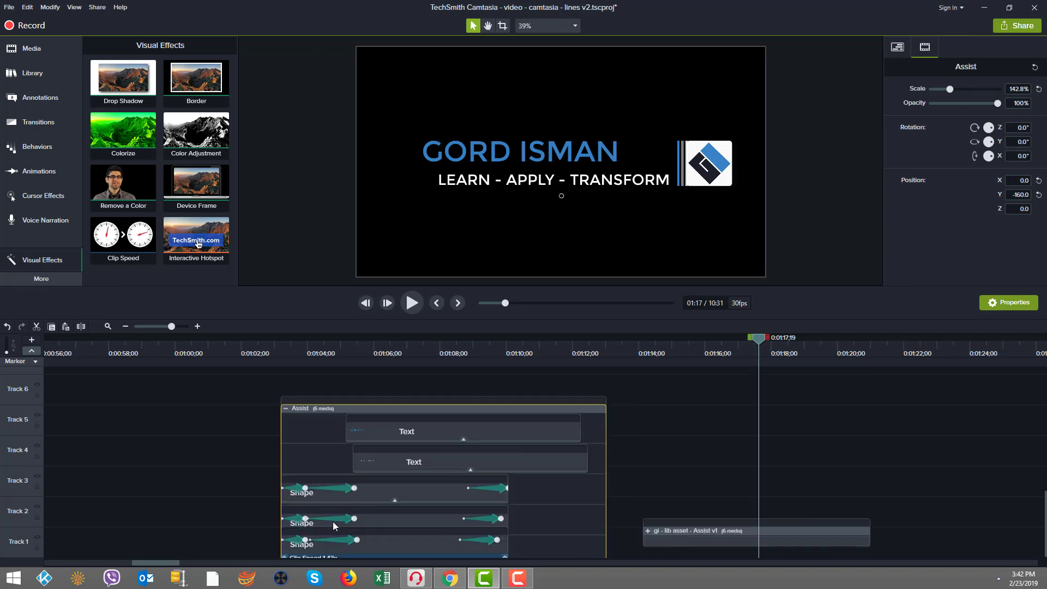
left_click(521, 421)
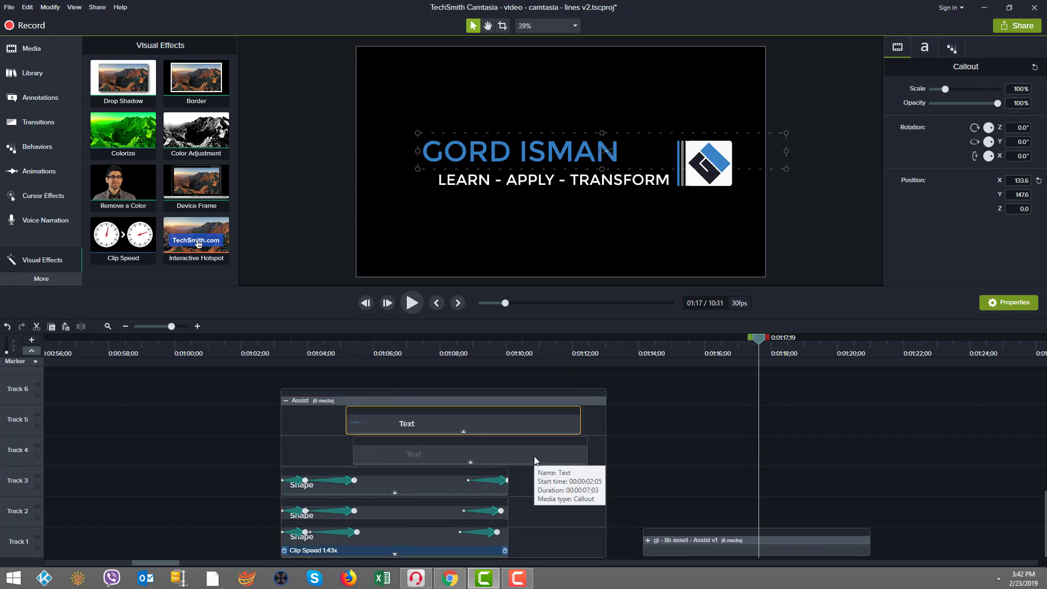
left_click(535, 456, "ctrl")
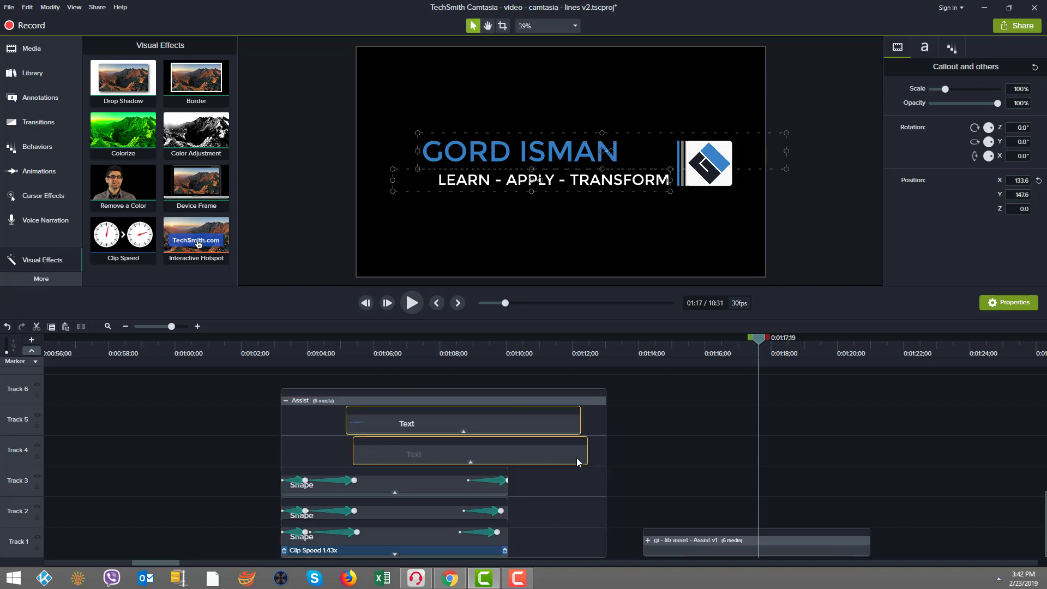
left_click_drag(587, 451, 494, 459)
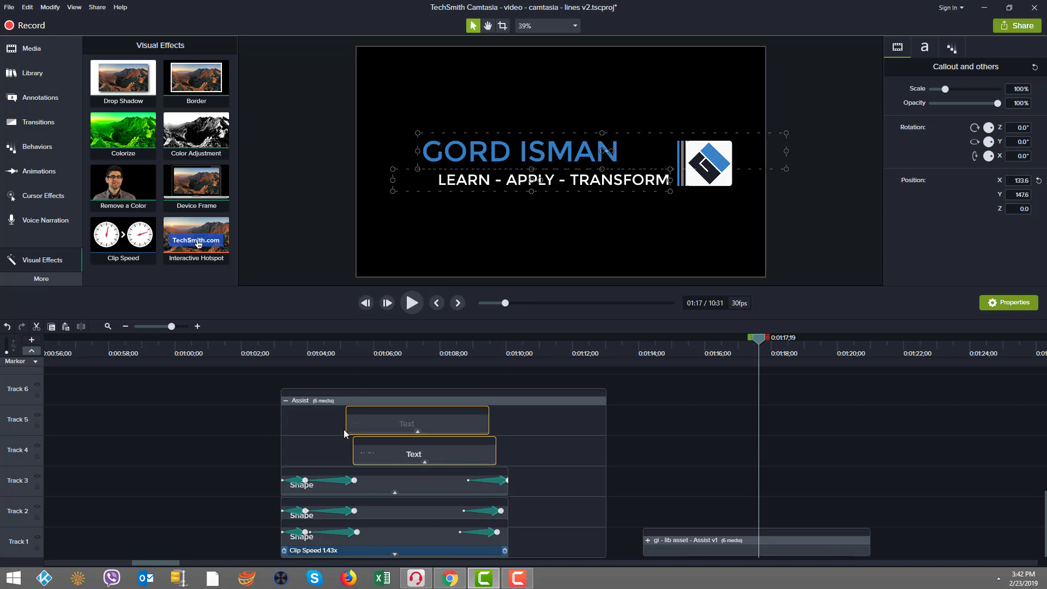
left_click_drag(347, 420, 326, 426)
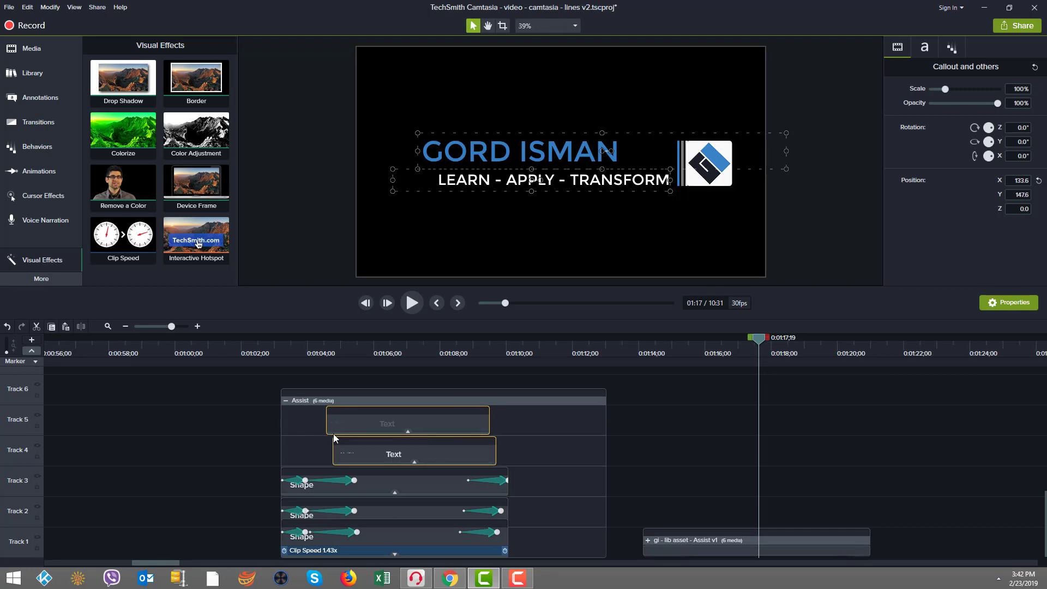
left_click(603, 479)
left_click_drag(602, 478, 508, 478)
- Play the retimed Assist animation from the group's start
left_click(269, 351)
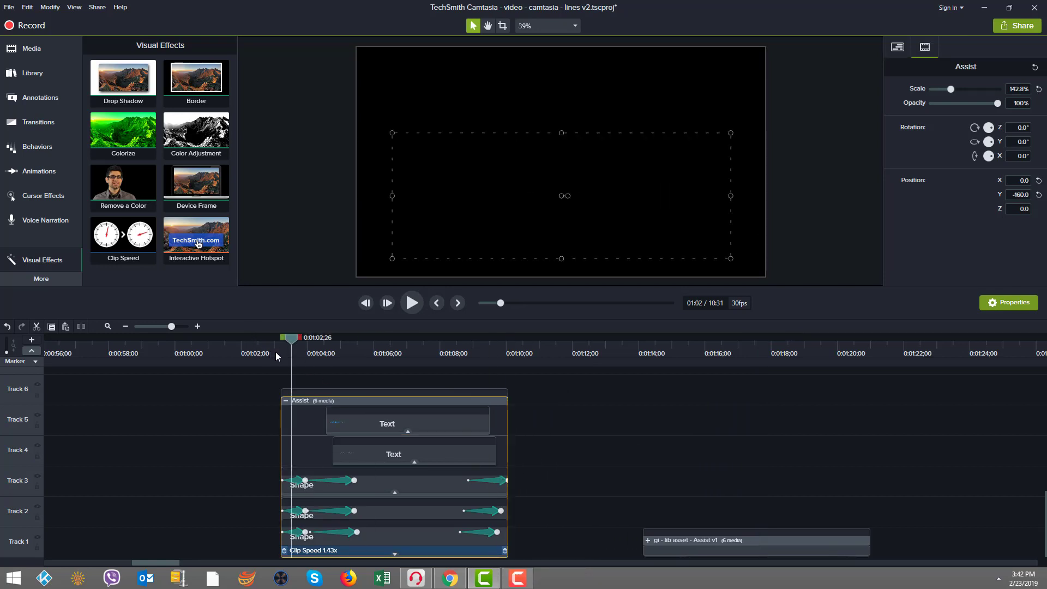
left_click_drag(270, 343, 277, 373)
left_click(413, 303)
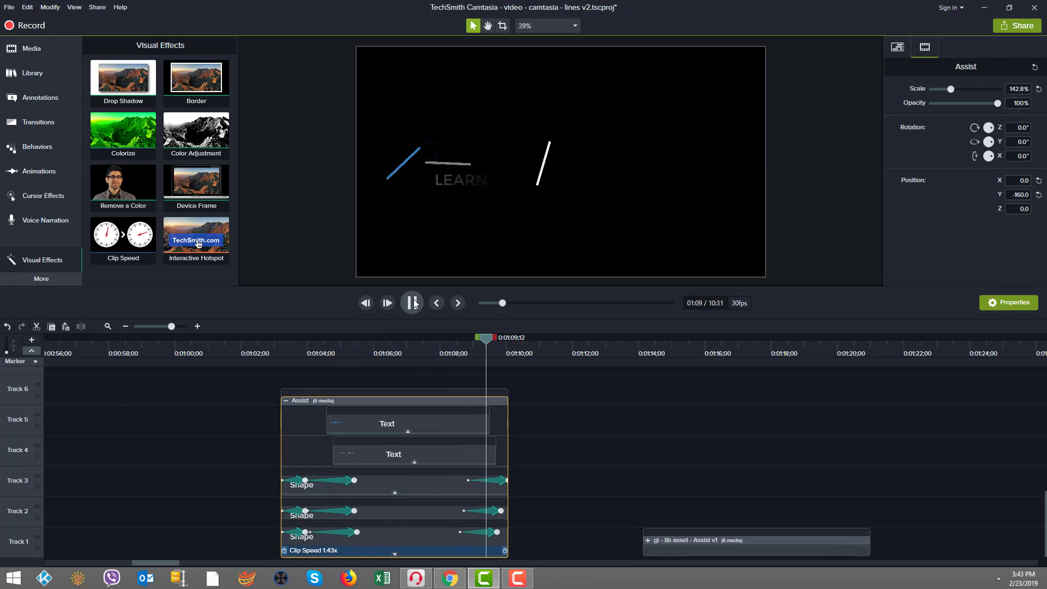
- Inspect the library version's timing with short time ranges and its Track 5 Text clip, ending at 01:20;15
left_click(656, 339)
left_click_drag(657, 338, 695, 347)
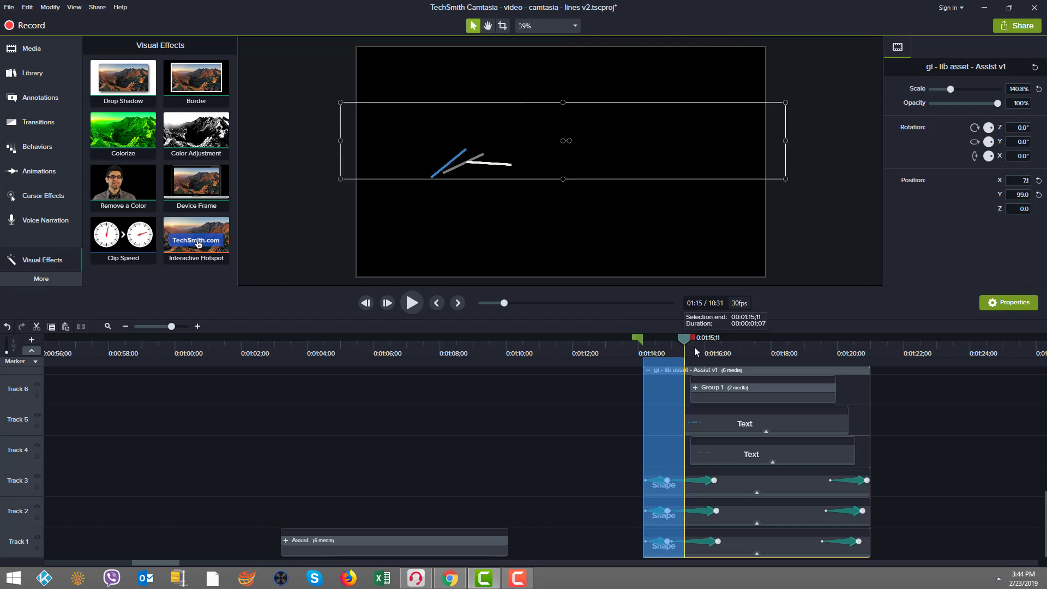
mouse_move(695, 347)
left_mouse_down()
mouse_move(670, 348)
mouse_move(693, 351)
left_mouse_up()
left_click(723, 423)
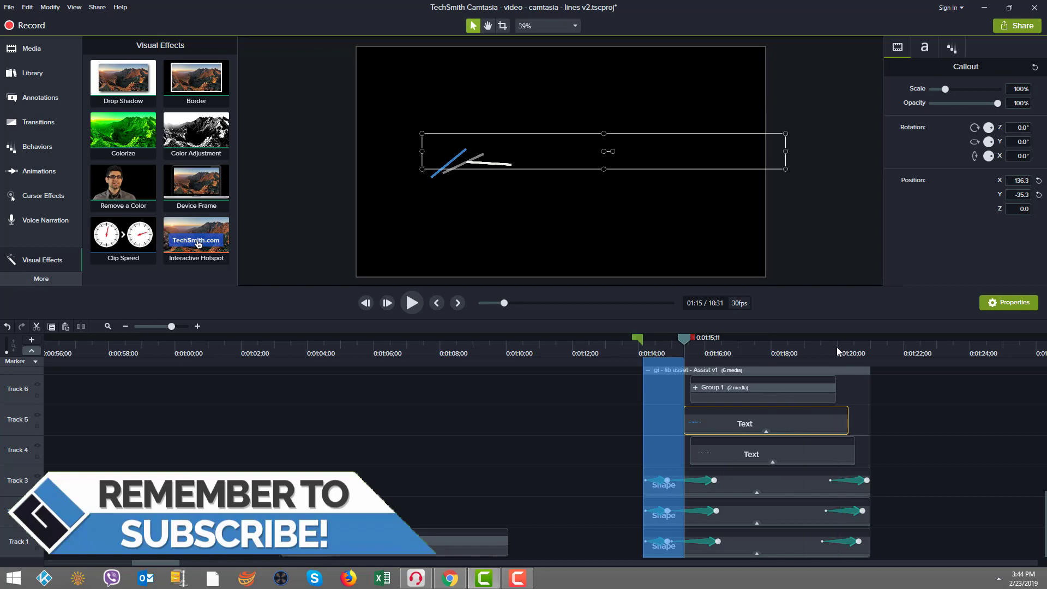
mouse_move(838, 352)
left_mouse_down()
mouse_move(820, 351)
mouse_move(862, 344)
mouse_move(846, 347)
mouse_move(855, 361)
left_mouse_up()
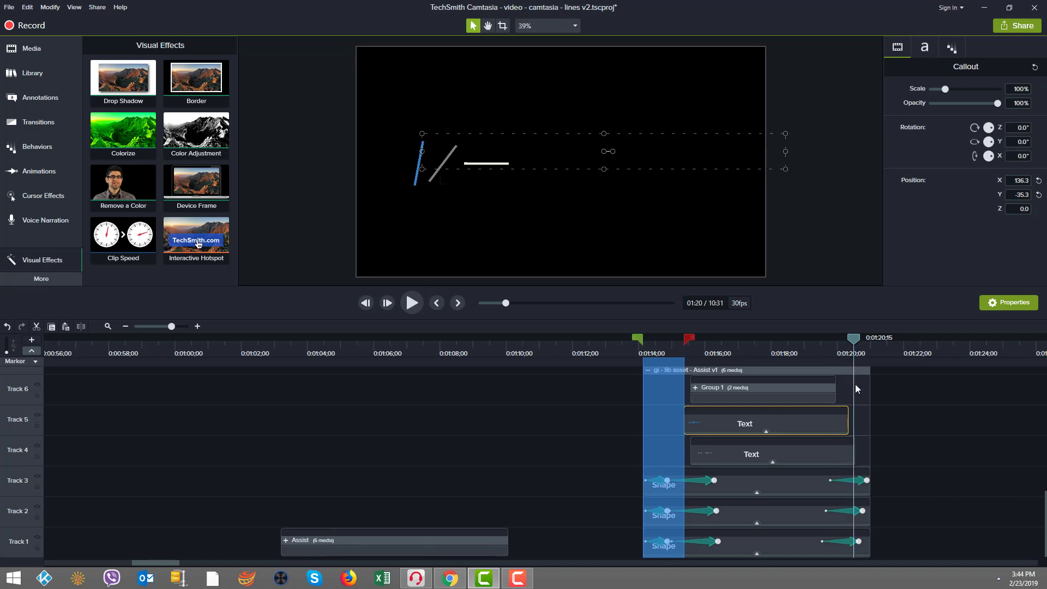
left_click(855, 340)
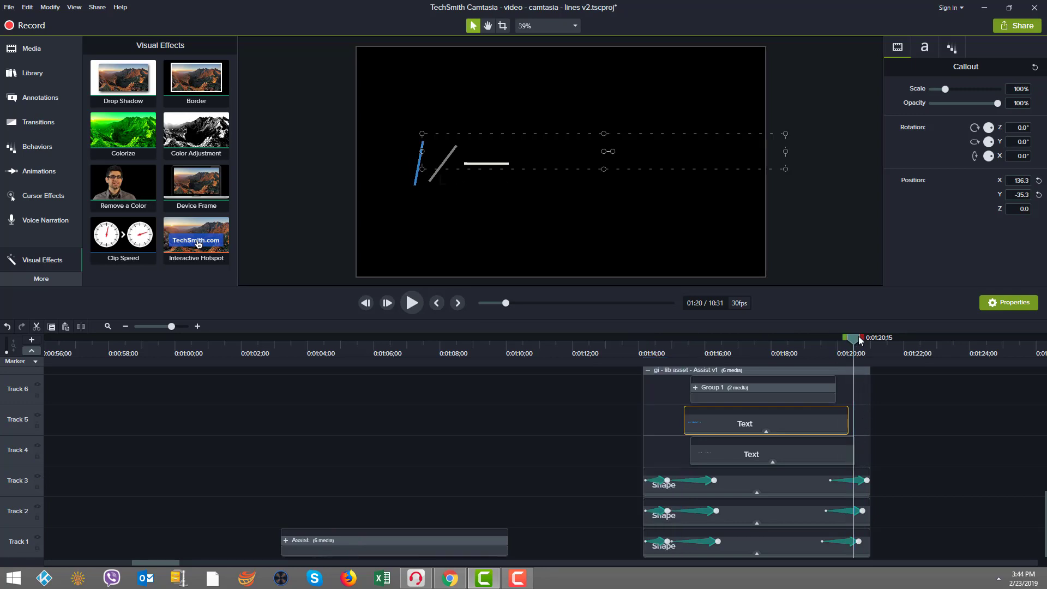
left_click_drag(863, 337, 890, 344)
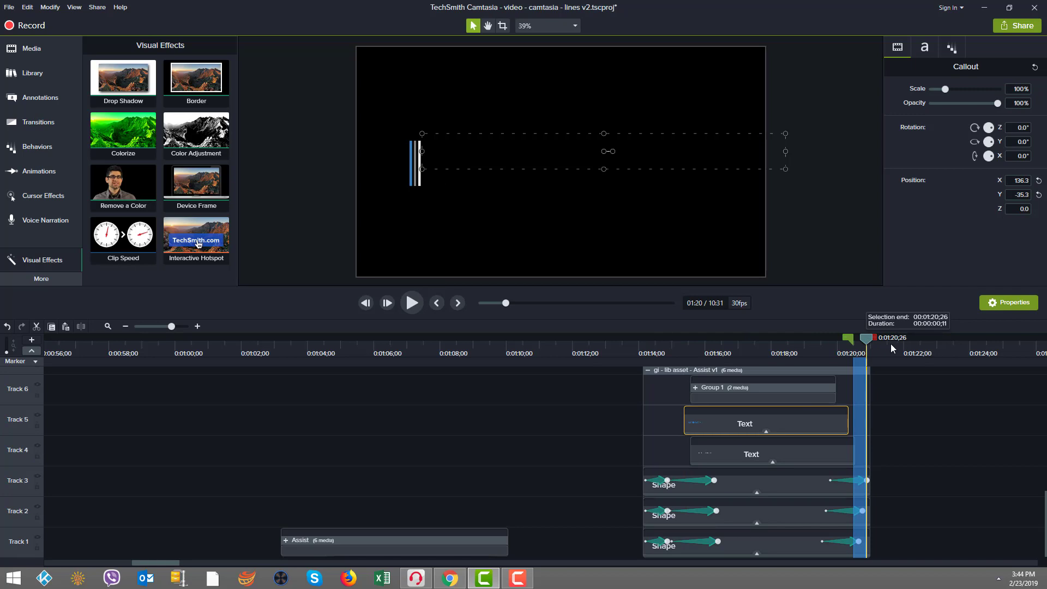
- Expand the Assist group and mark a short range a few frames into the animation
left_click(286, 541)
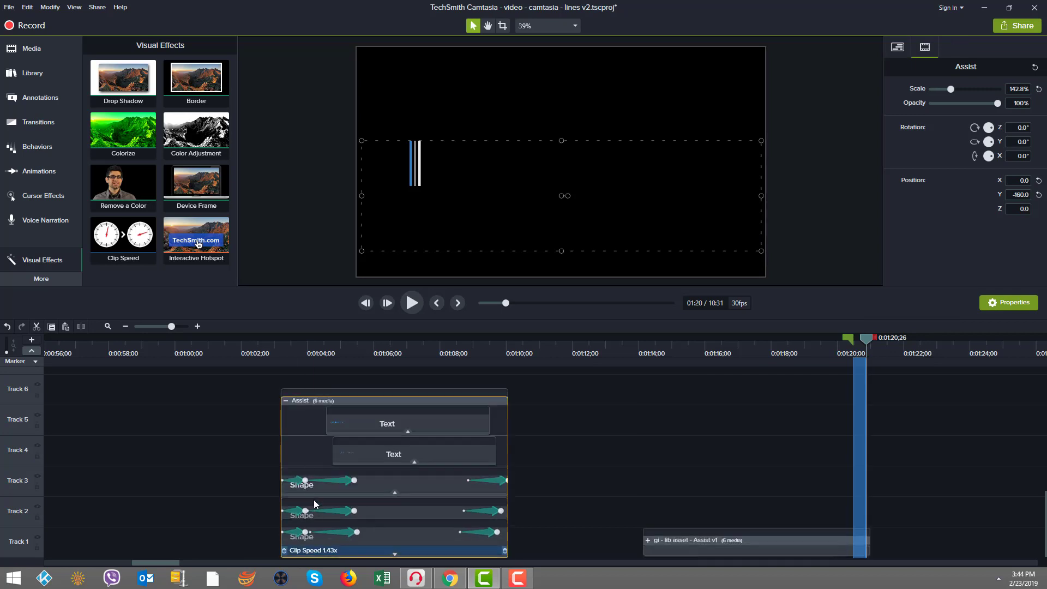
left_click(276, 346)
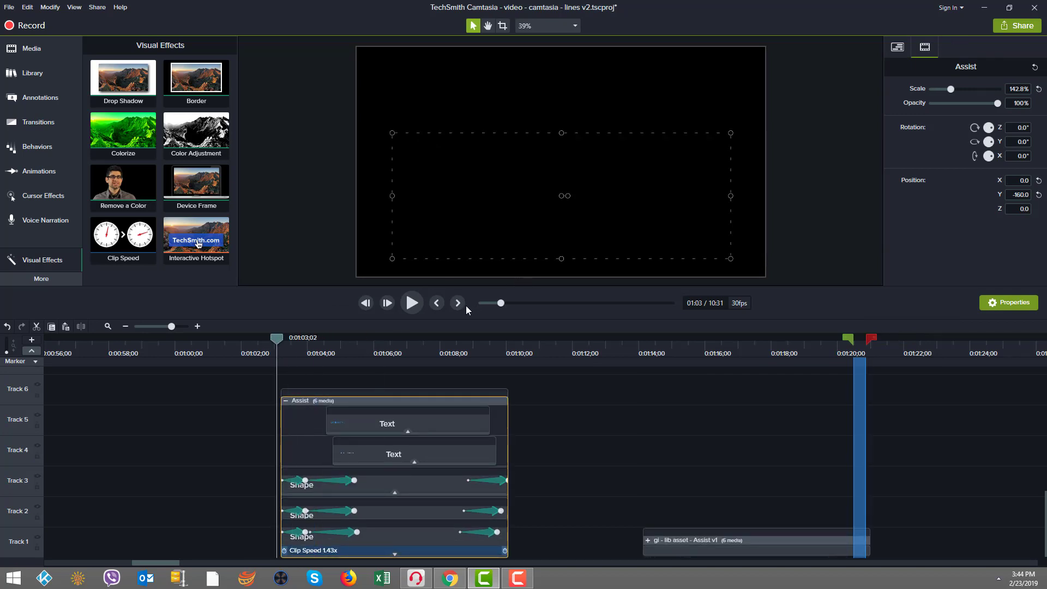
left_click(281, 345)
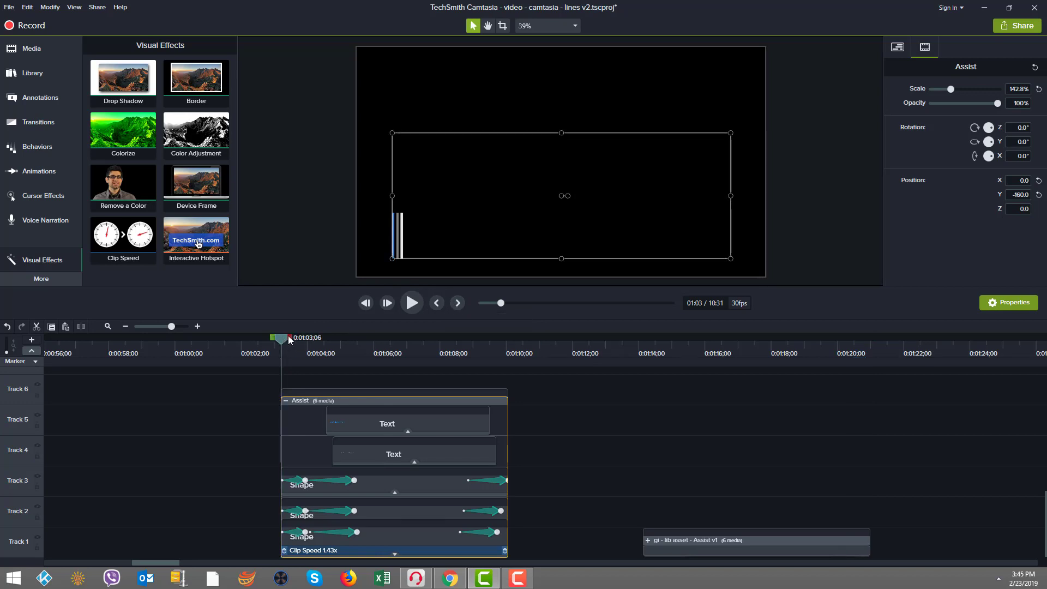
left_click_drag(289, 339, 348, 399)
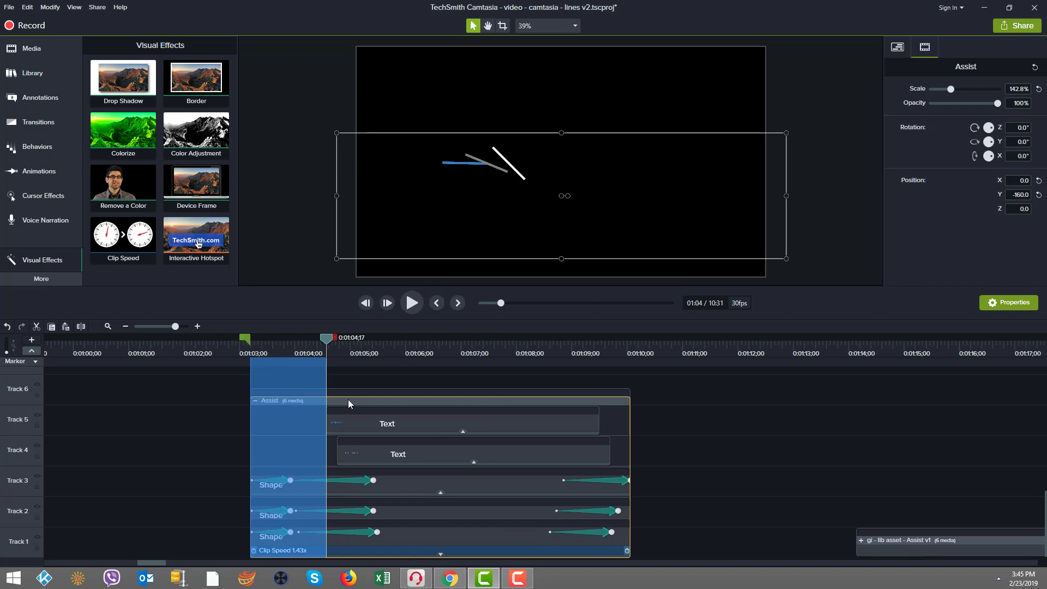
left_click(327, 340)
key("shift+comma")
key("shift+comma")
key("shift+comma")
key("shift+comma")
key("shift+comma")
key("shift+comma")
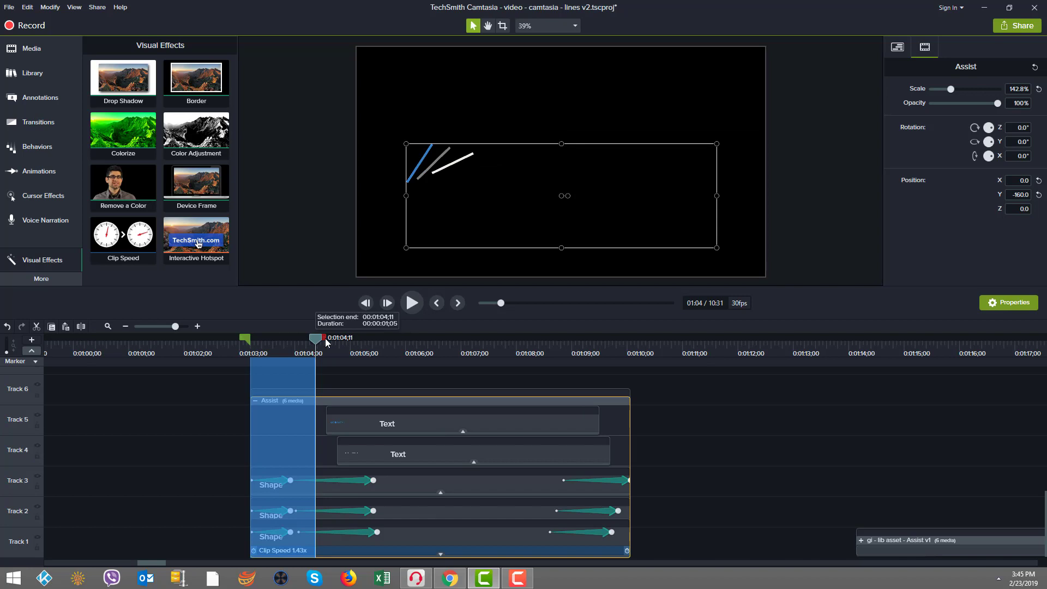
key("shift+period")
key("shift+period")
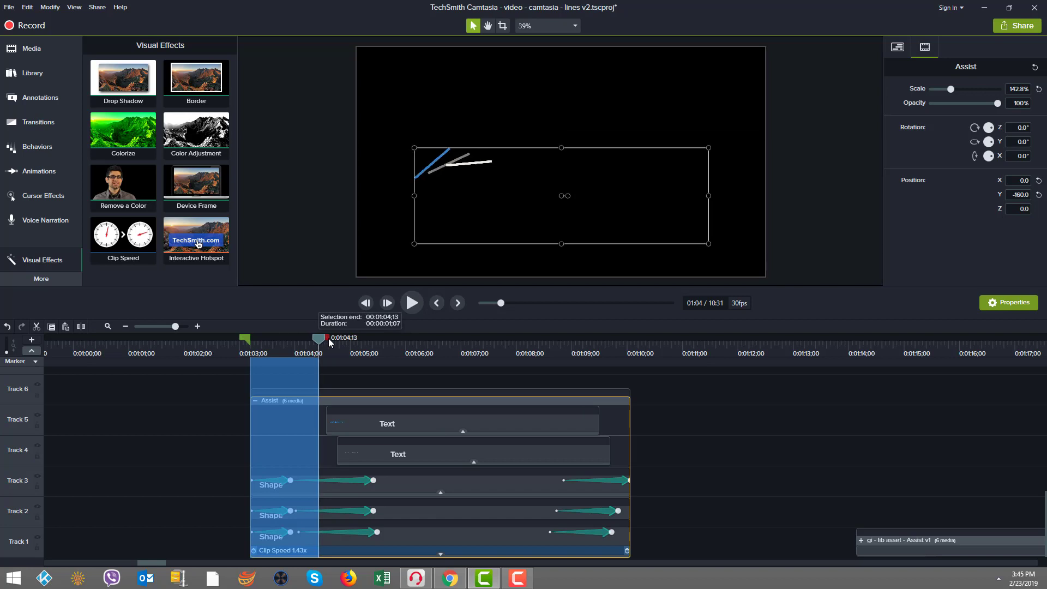
- Trim both title text clips to start a few frames earlier, at the playhead
left_click(352, 423)
left_click(364, 457, "ctrl")
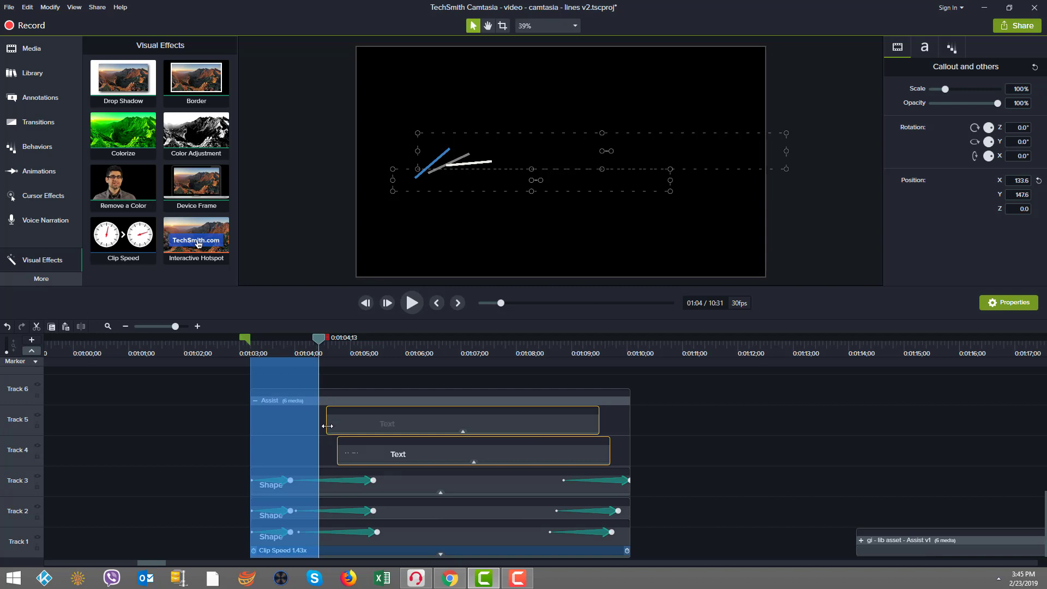
left_click_drag(327, 427, 319, 427)
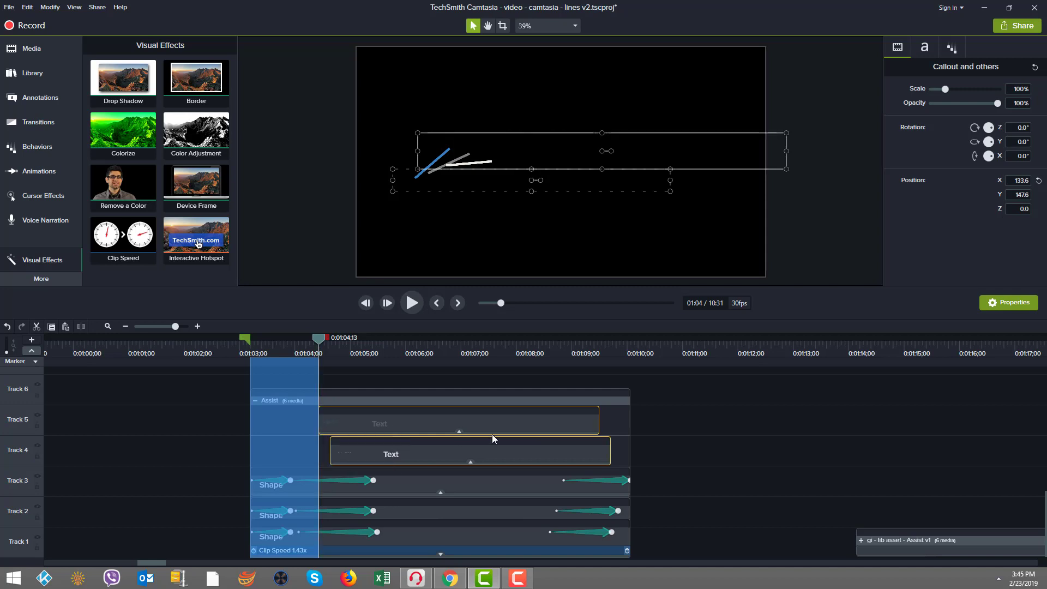
- Scrub through the line animation and play back the lower third
left_click(604, 349)
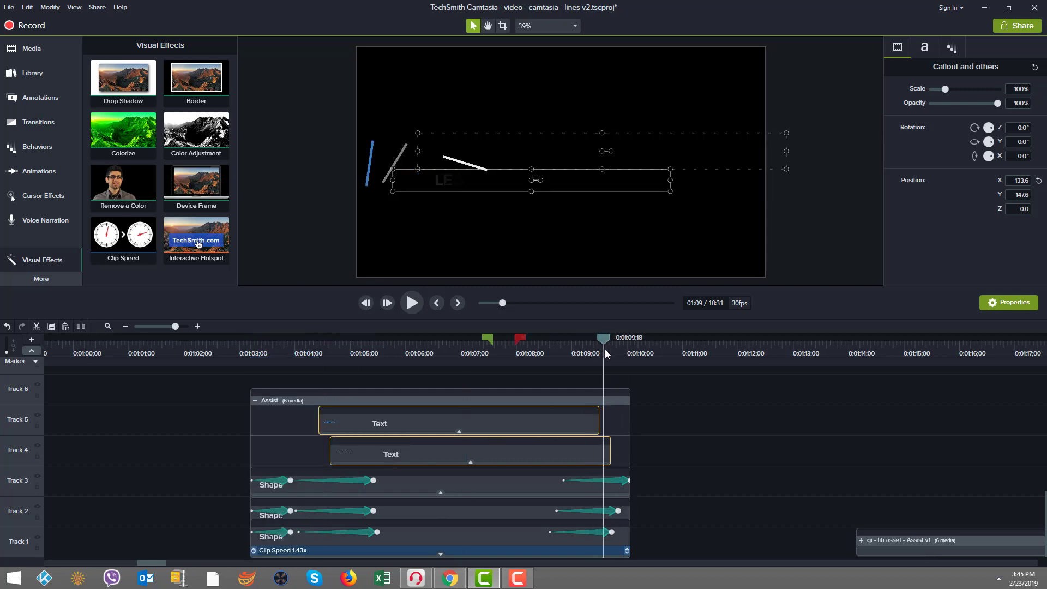
left_click_drag(607, 347, 647, 343)
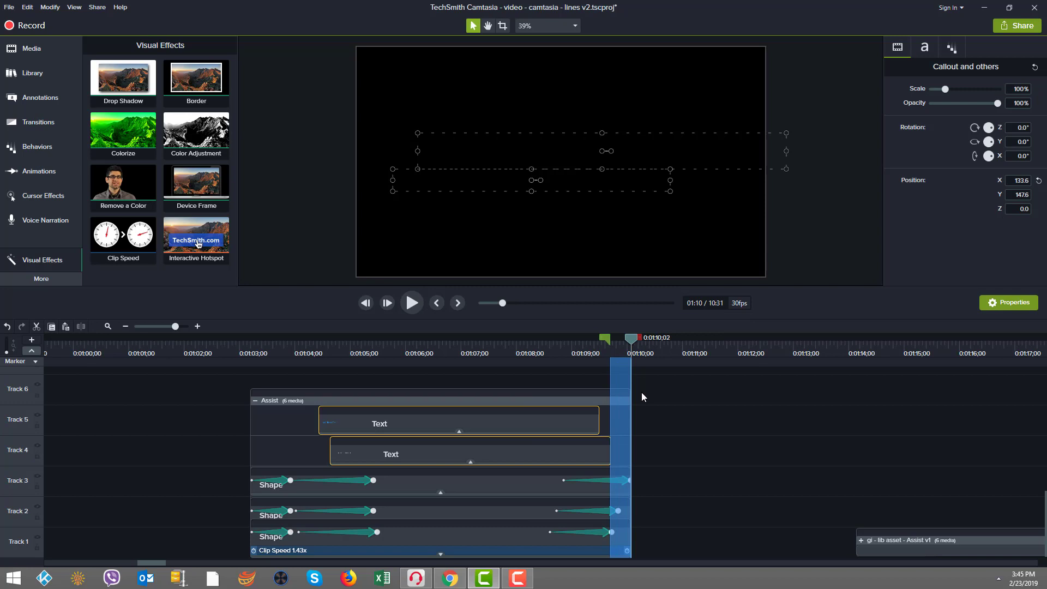
left_click(453, 348)
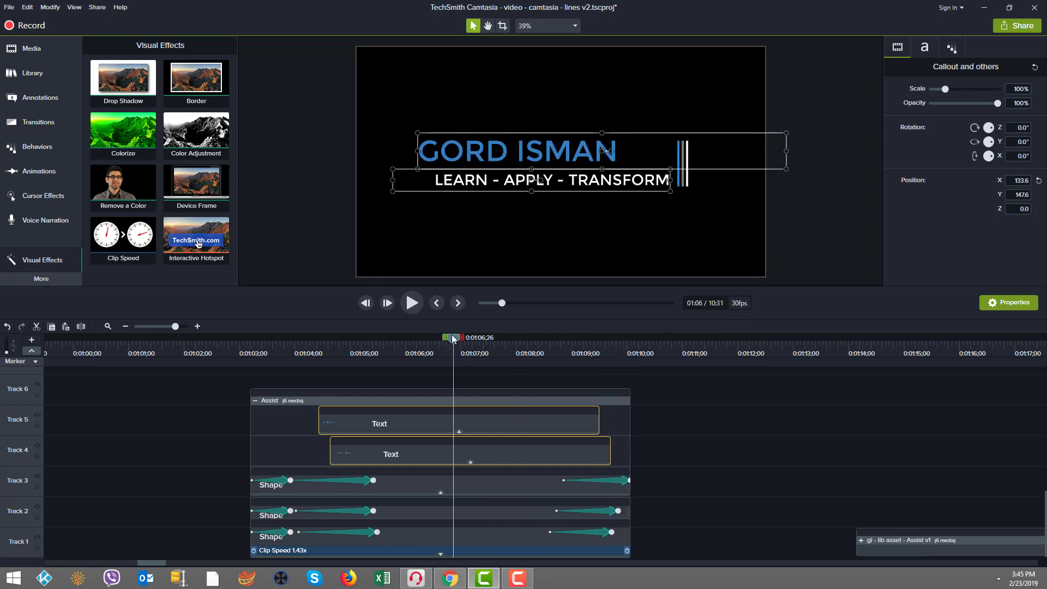
left_click_drag(453, 339, 245, 342)
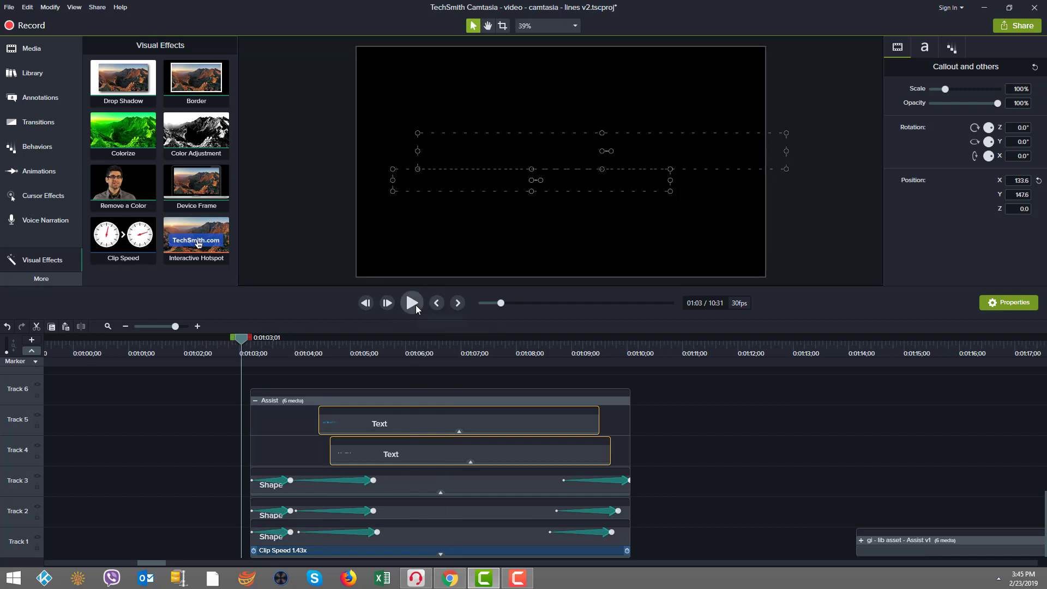
left_click(415, 306)
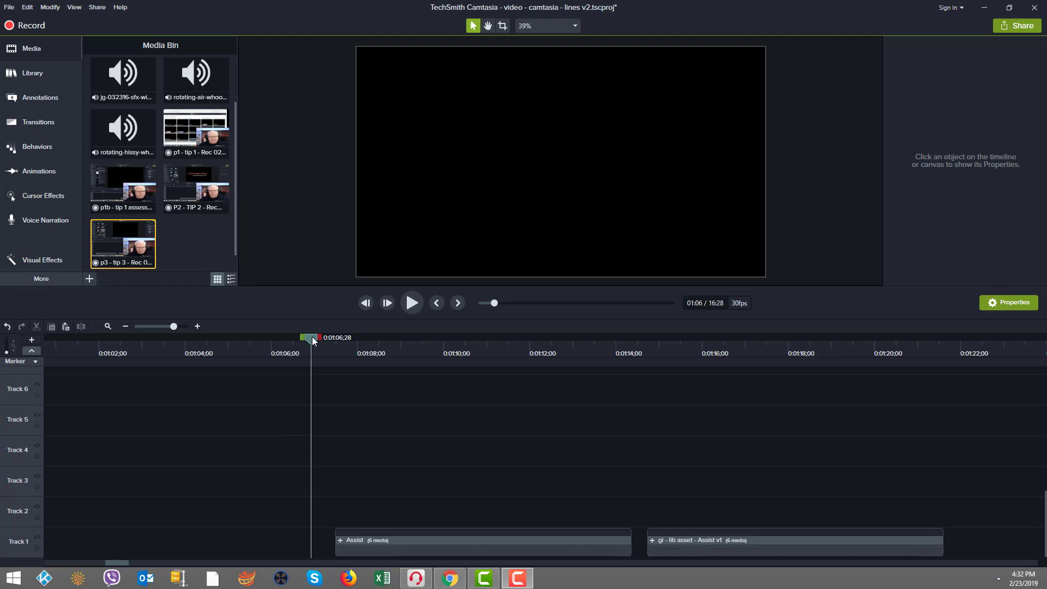
left_click_drag(313, 341, 489, 355)
left_click(385, 363)
left_click_drag(385, 364, 330, 393)
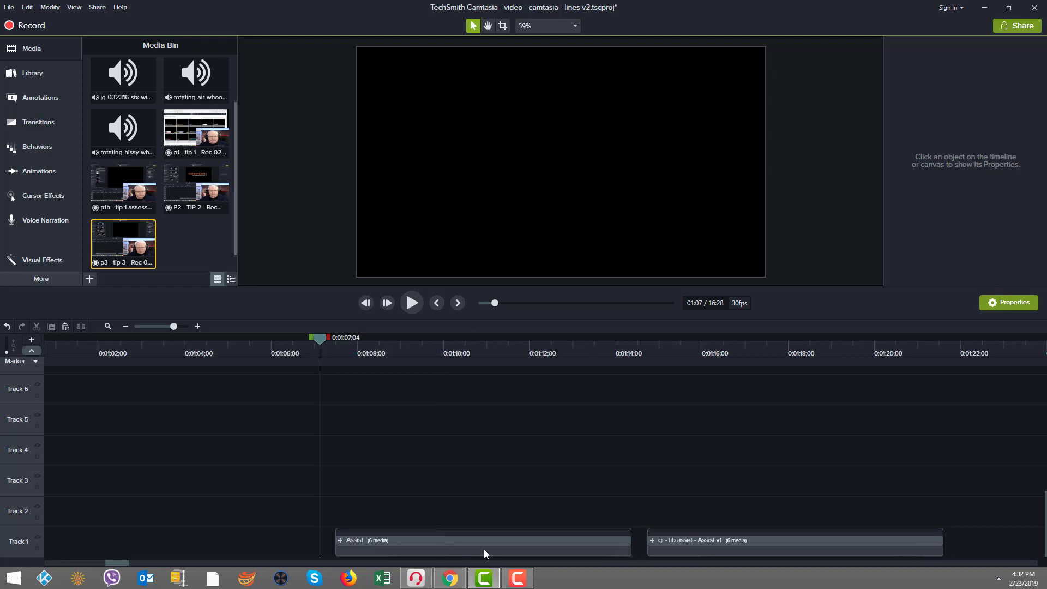
left_click_drag(484, 549, 768, 526)
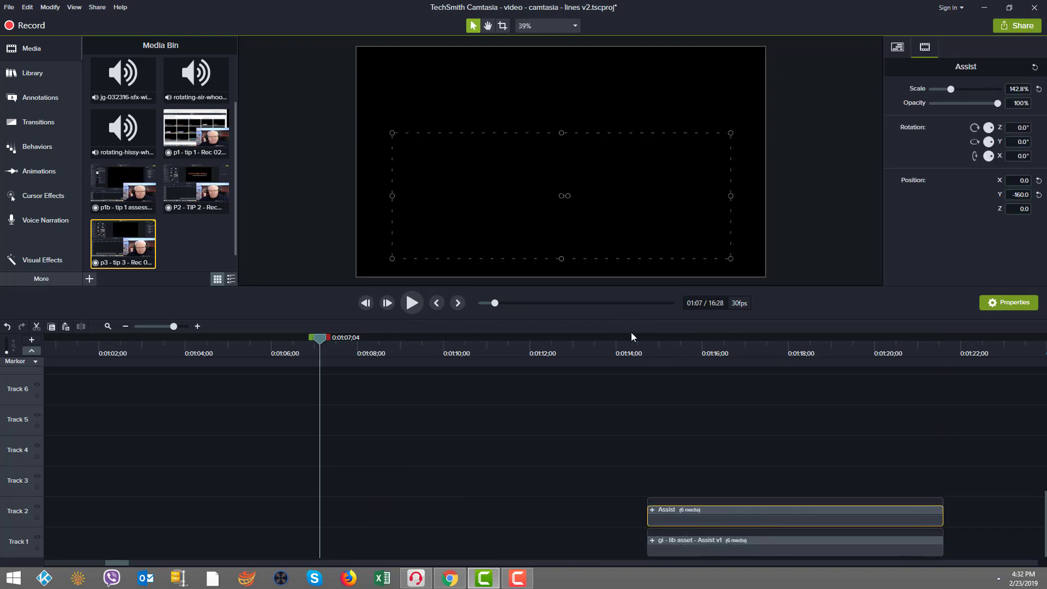
left_click(628, 354)
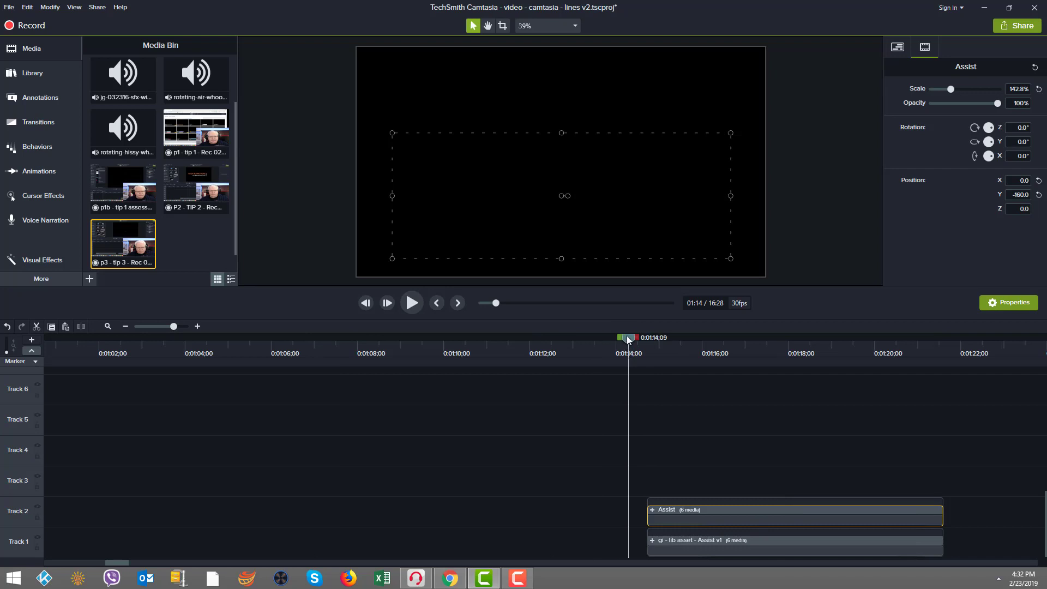
left_click_drag(645, 342, 765, 367)
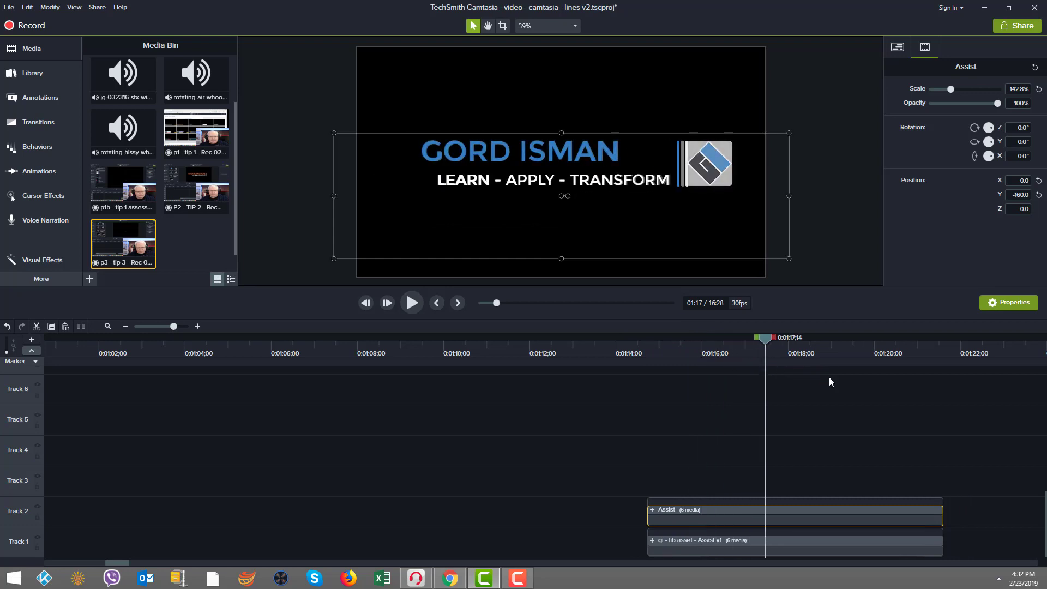
mouse_move(840, 380)
left_mouse_down()
mouse_move(939, 386)
mouse_move(623, 387)
mouse_move(722, 378)
mouse_move(671, 379)
mouse_move(706, 353)
mouse_move(820, 344)
mouse_move(792, 344)
left_mouse_up()
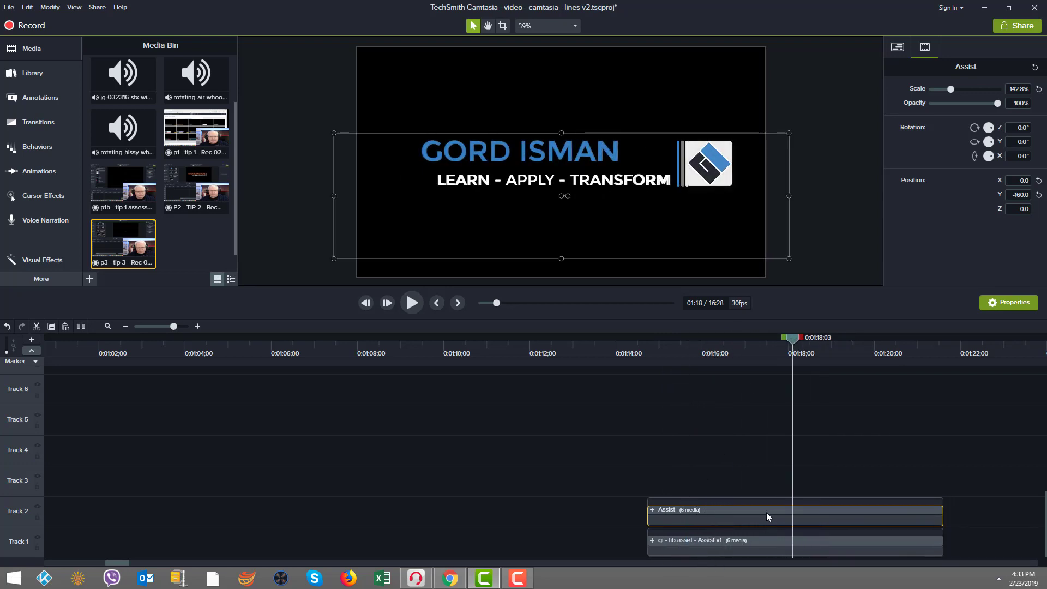
left_click_drag(755, 508, 428, 582)
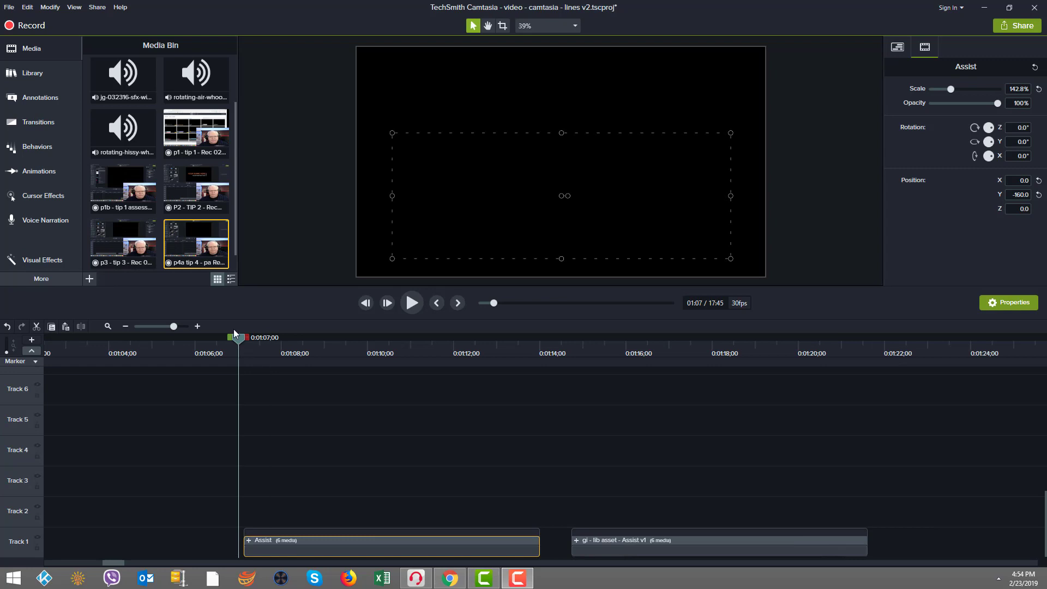
- Expand the Assist group, select both title text clips and preview the line animation
left_click_drag(238, 337, 359, 366)
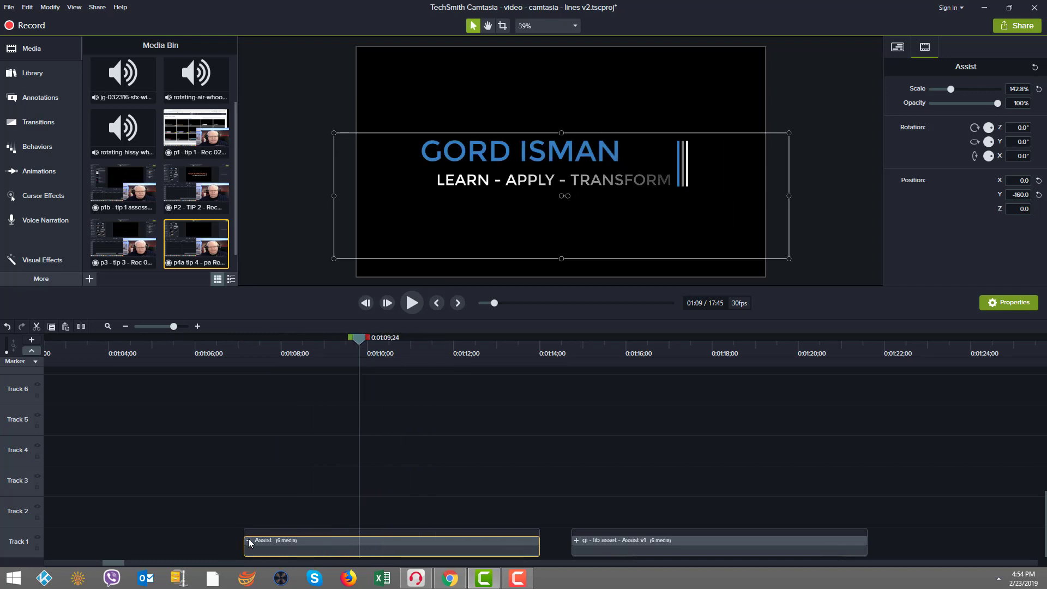
left_click(249, 540)
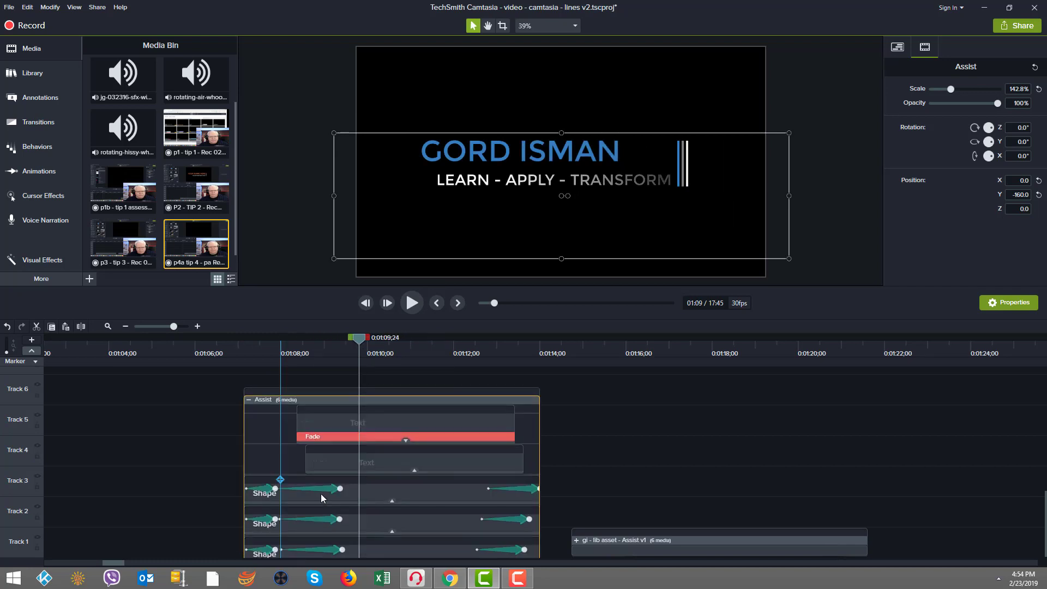
left_click(399, 413)
left_click(357, 456)
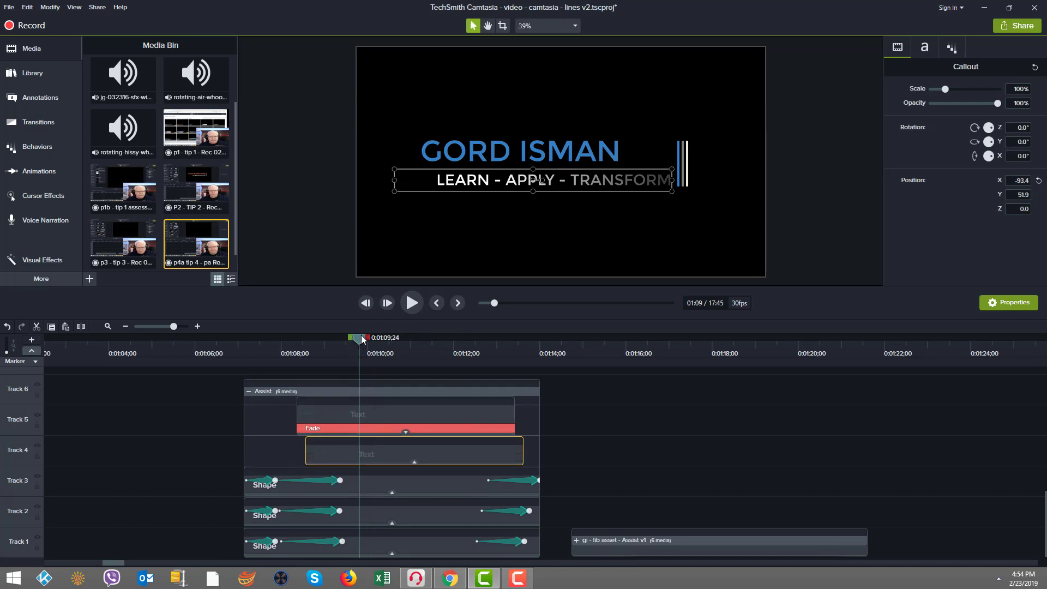
left_click_drag(363, 338, 385, 342)
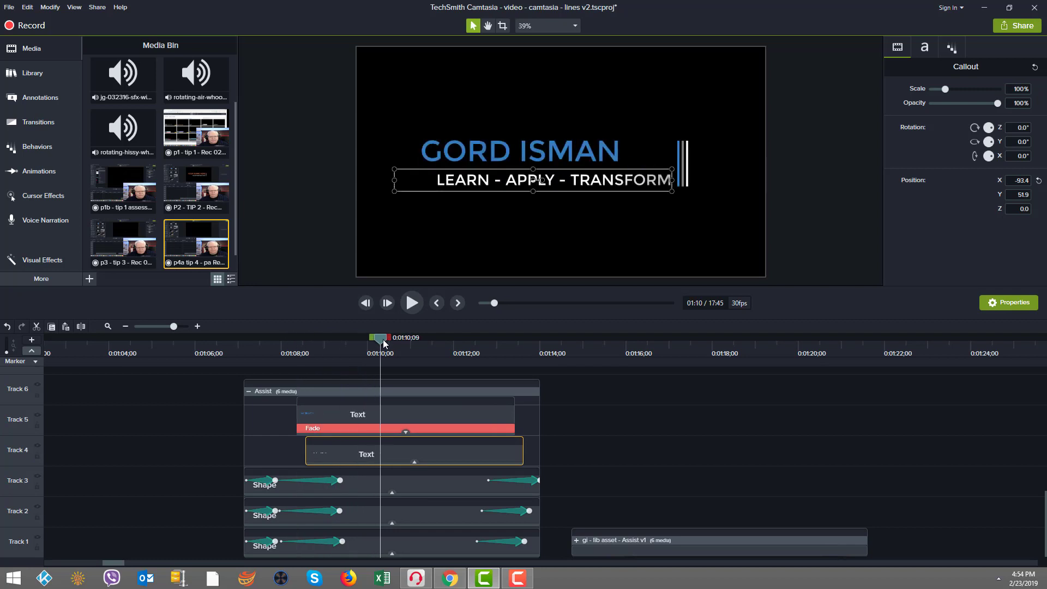
- Set the GORD ISMAN title's Fade behavior to 94% speed and 0.04 s offset, then replay it
left_click(392, 431)
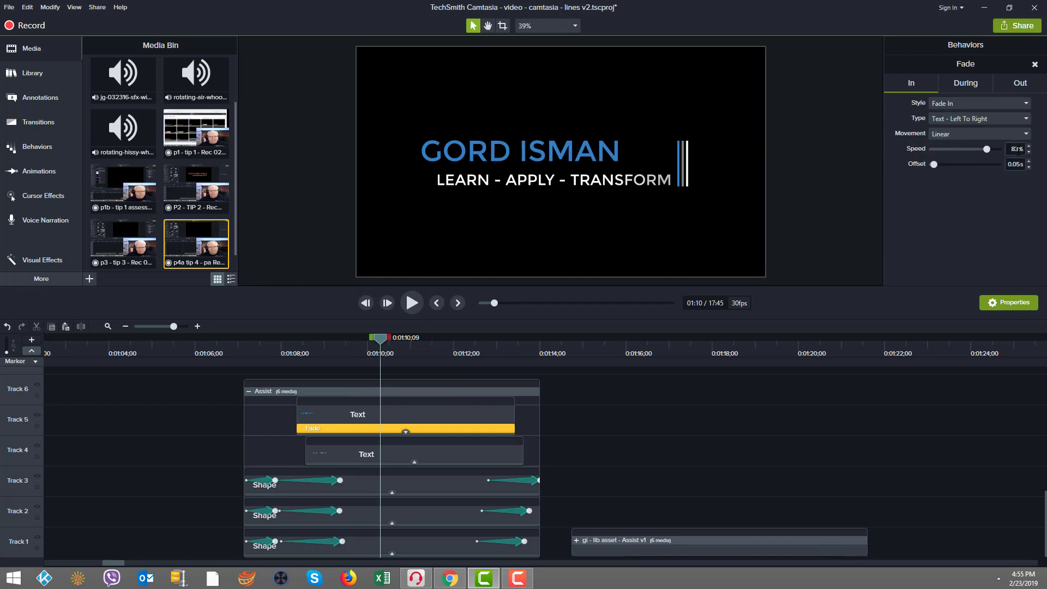
left_click(1014, 149)
key("Return")
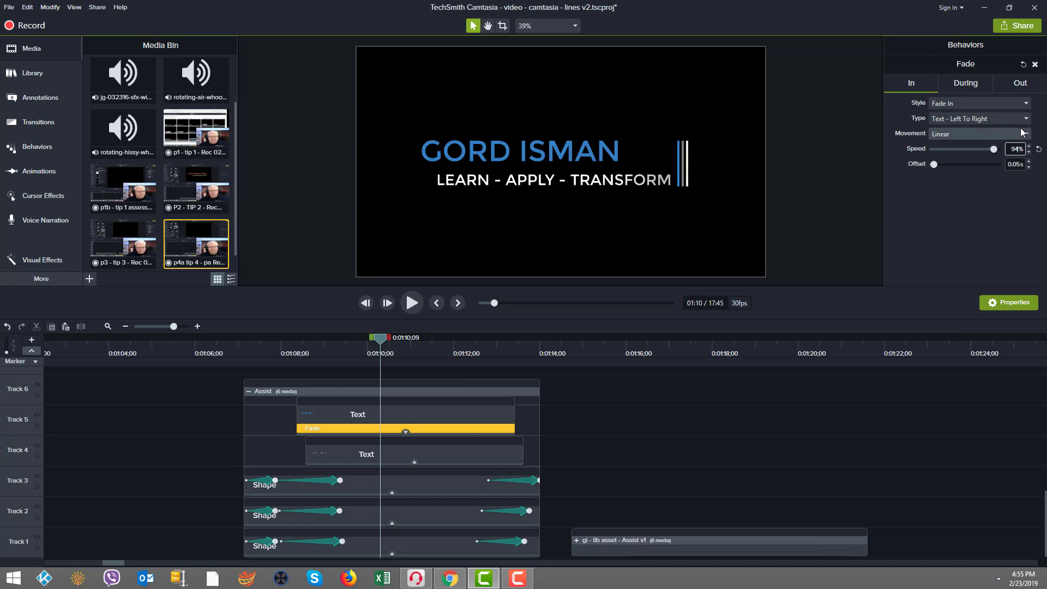
left_click(1015, 165)
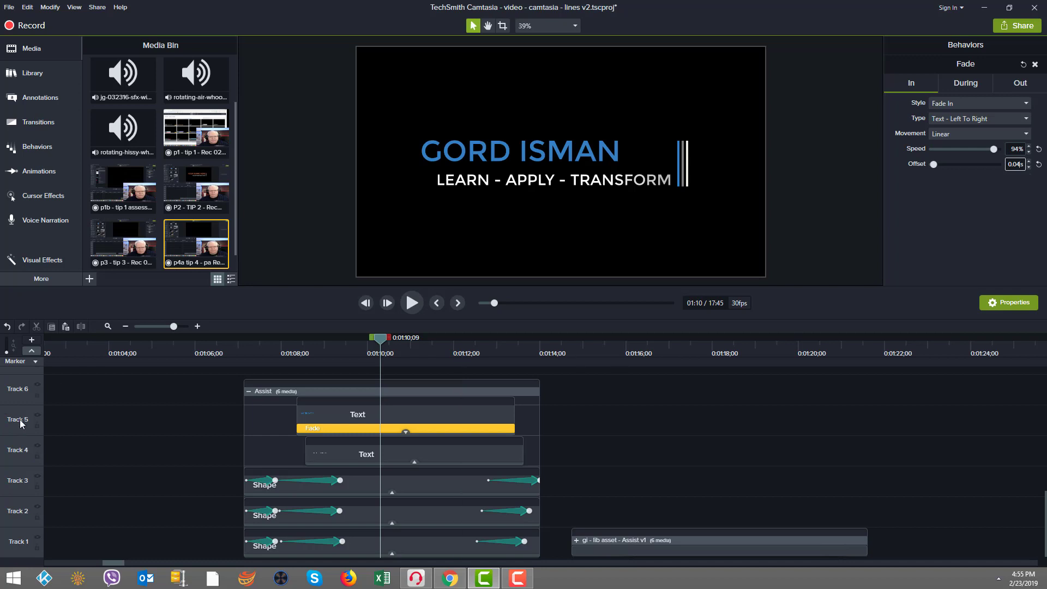
mouse_move(381, 341)
left_mouse_down()
mouse_move(299, 341)
mouse_move(389, 337)
left_mouse_up()
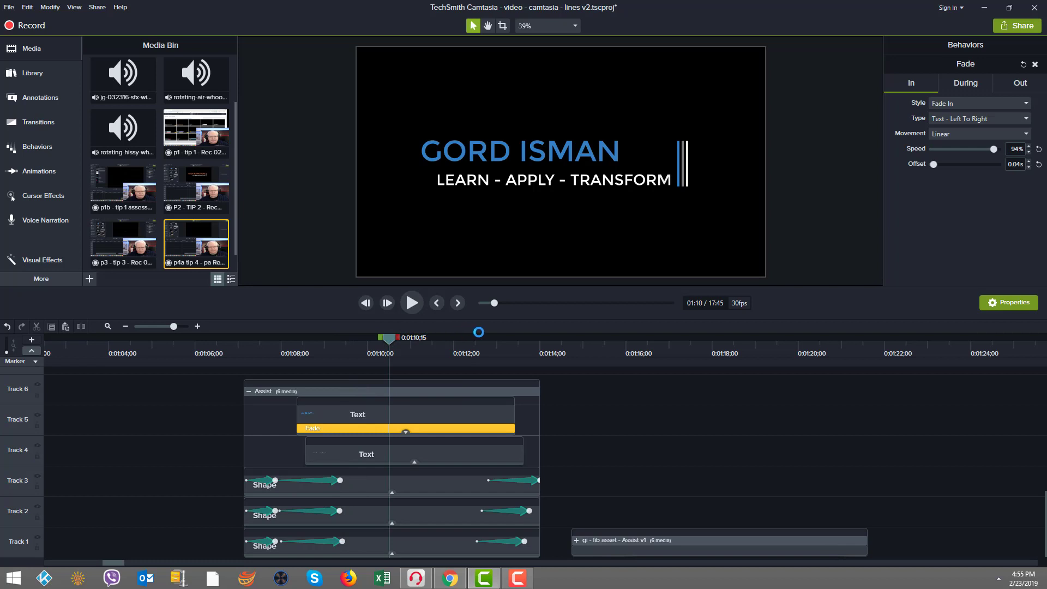
left_click_drag(478, 334, 636, 344)
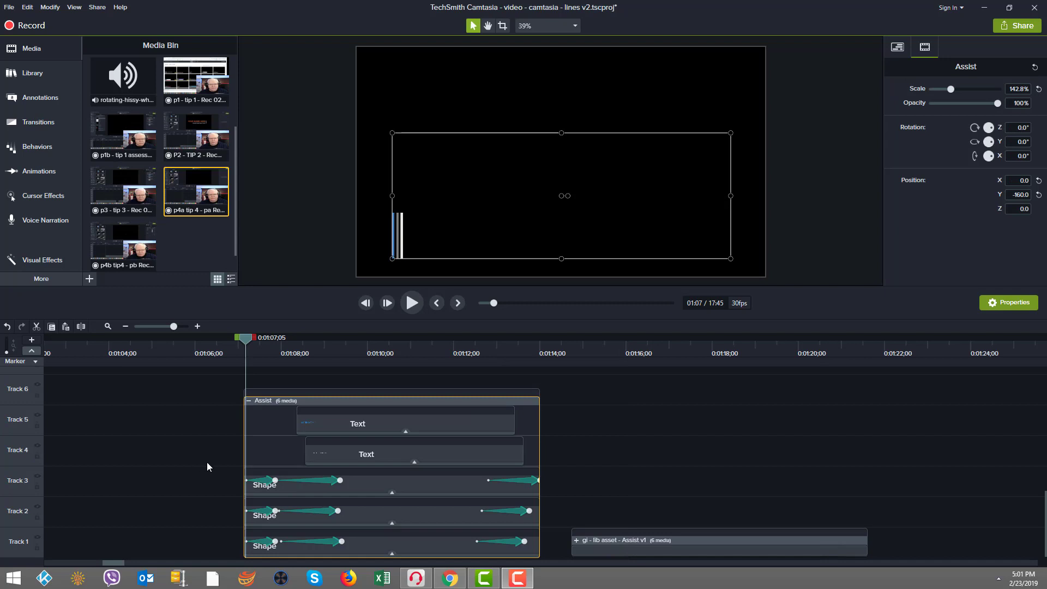
- Read the opening Position X of the three Assist line Shape clips
left_click(262, 486)
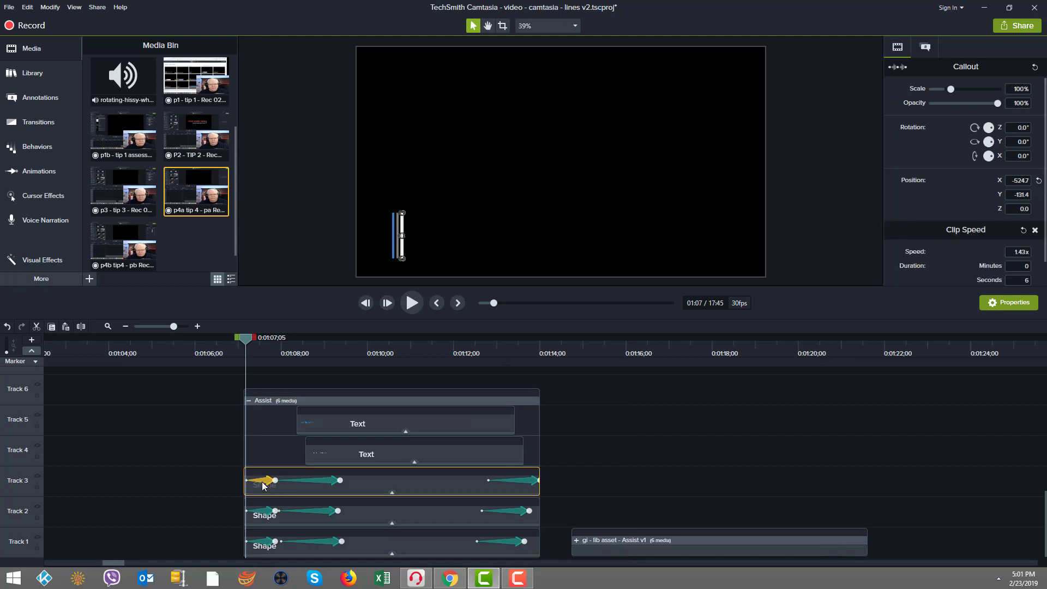
left_click(265, 512)
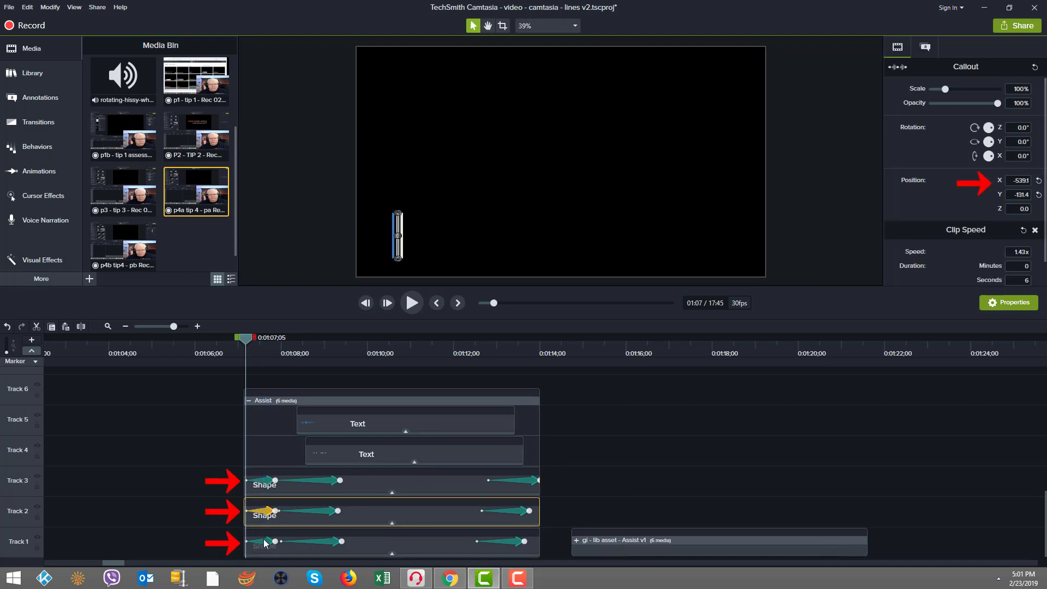
left_click(267, 544)
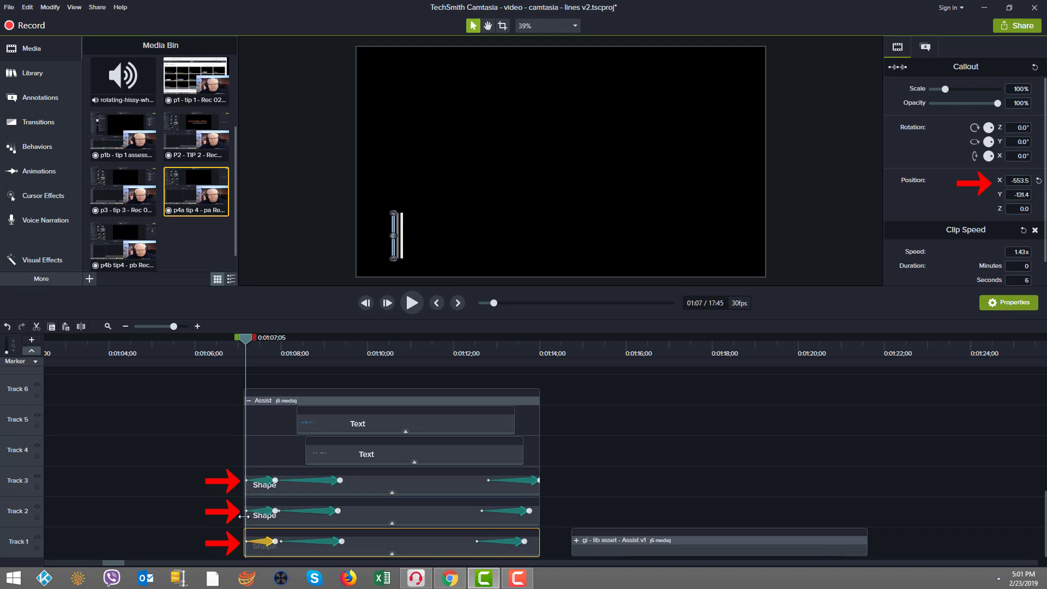
left_click(250, 480)
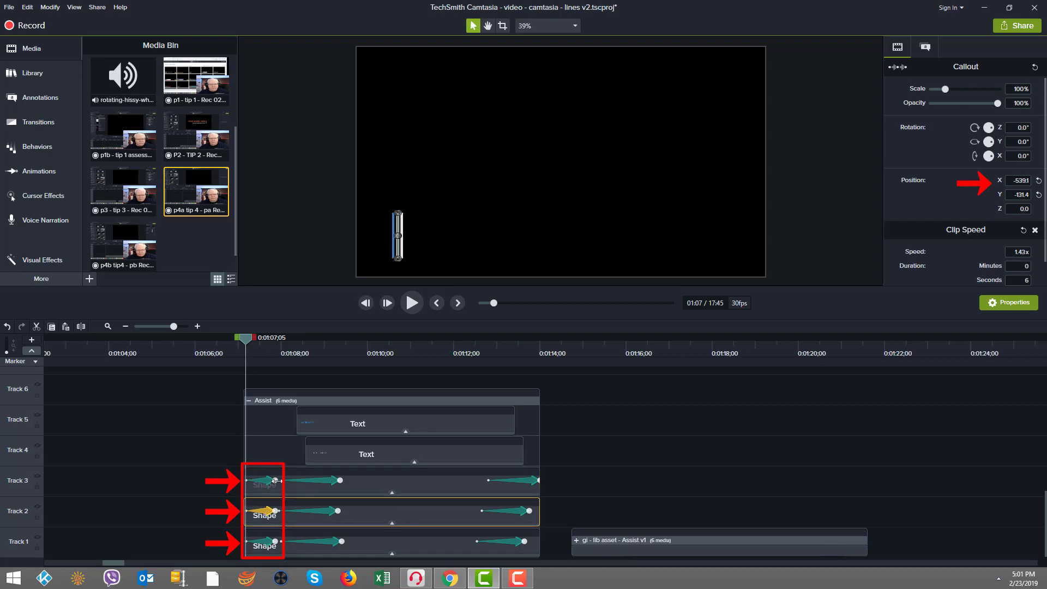
- Check the lines' post-animation and closing X positions, then expand the gi - lib asset group
left_click(278, 498)
left_click(275, 513)
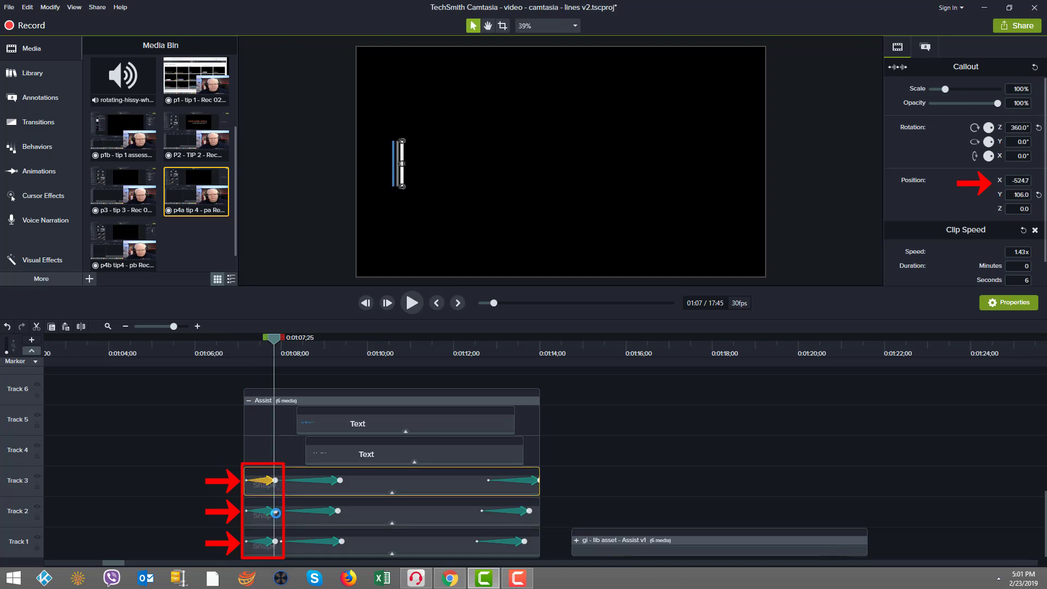
left_click(274, 541)
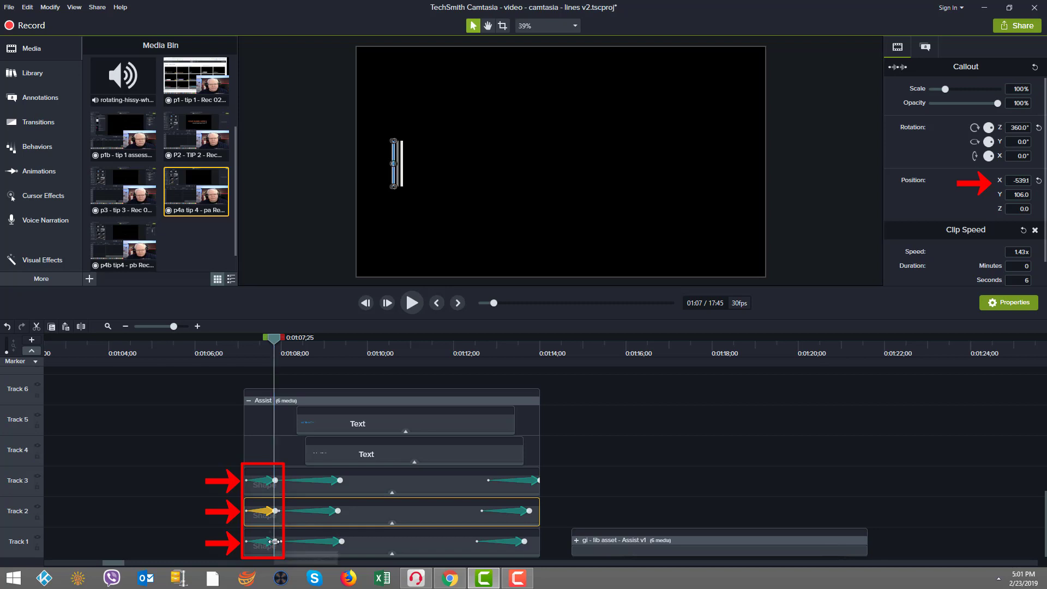
left_click(524, 543)
left_click(528, 510)
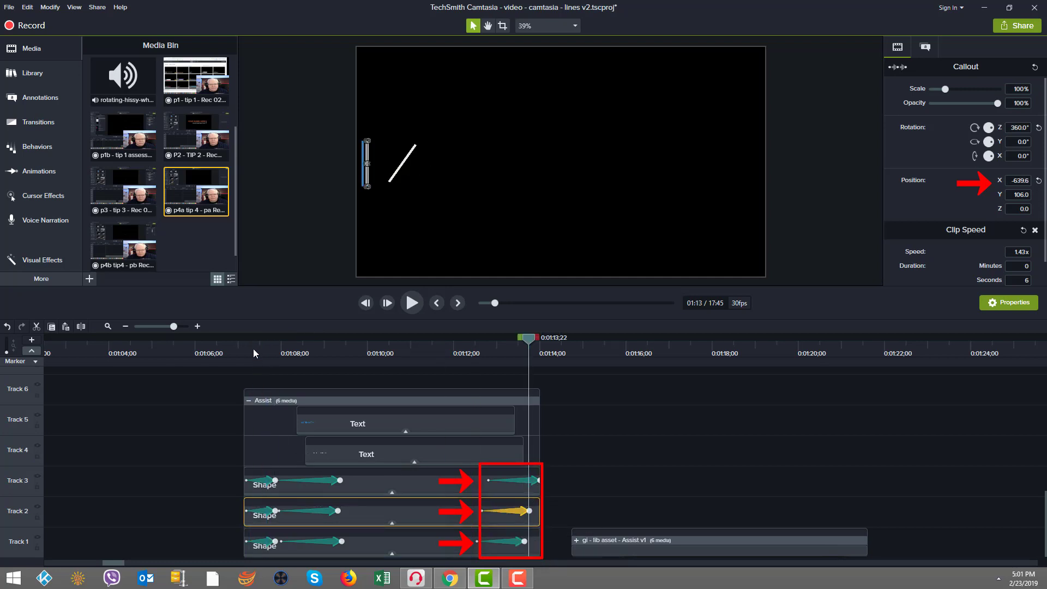
left_click(576, 540)
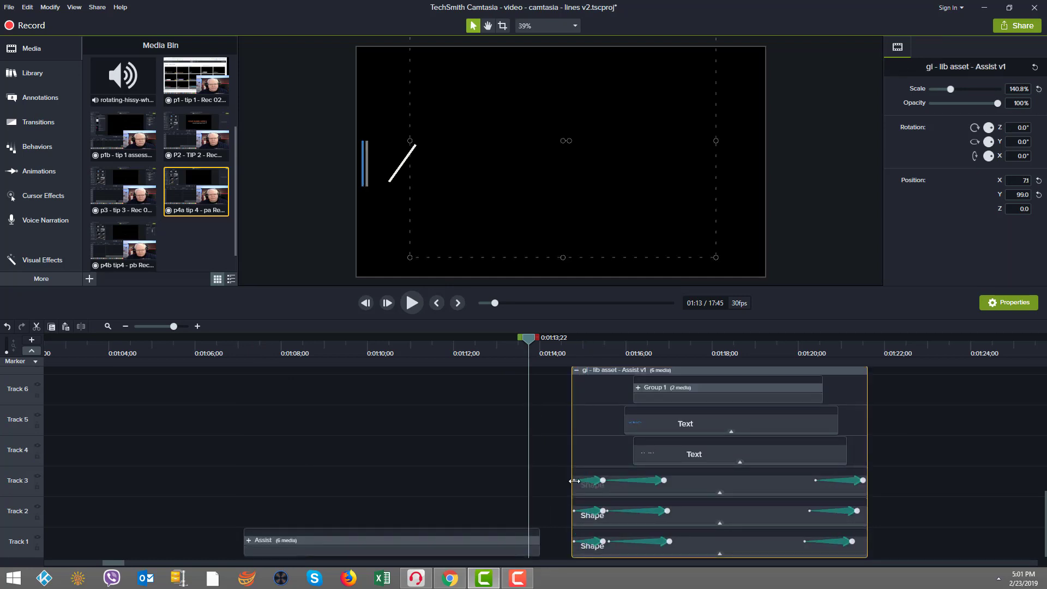
- Read the library lines' X positions (-478.2, -492.6, -506.9) and re-expand the Assist group
left_click(577, 481)
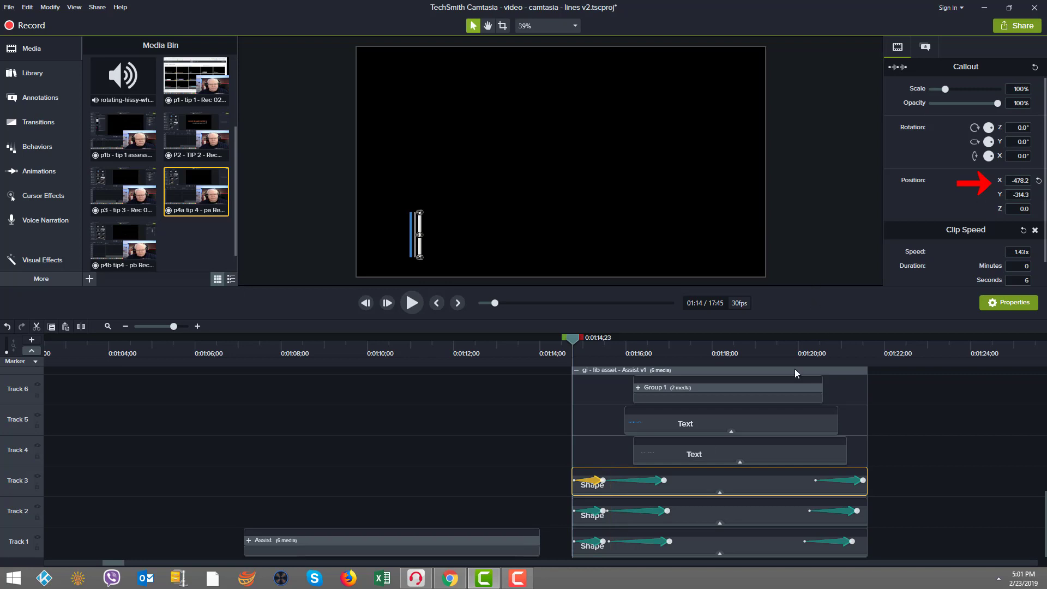
left_click(577, 510)
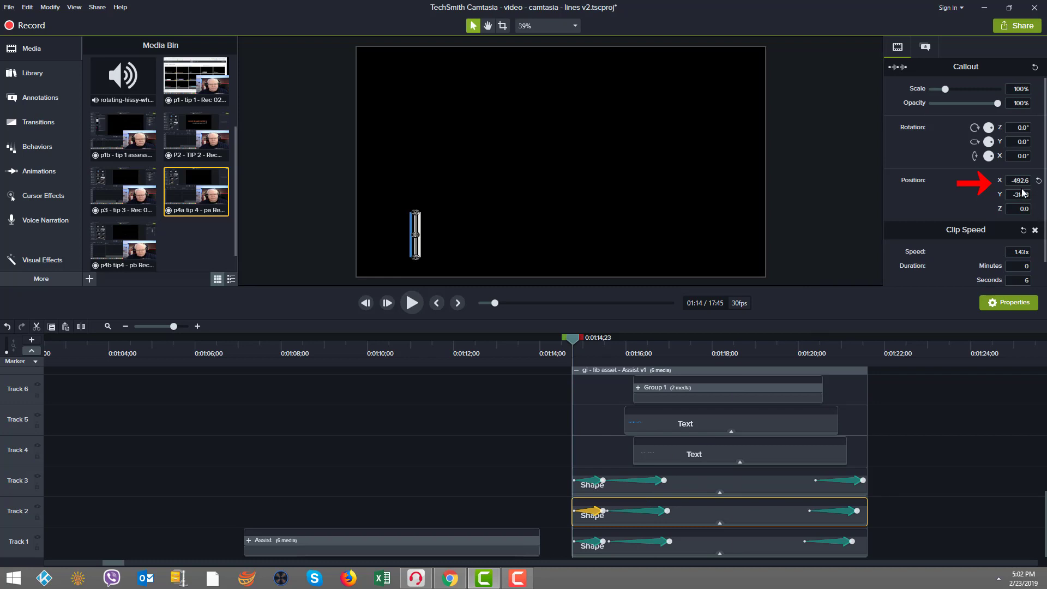
left_click(575, 541)
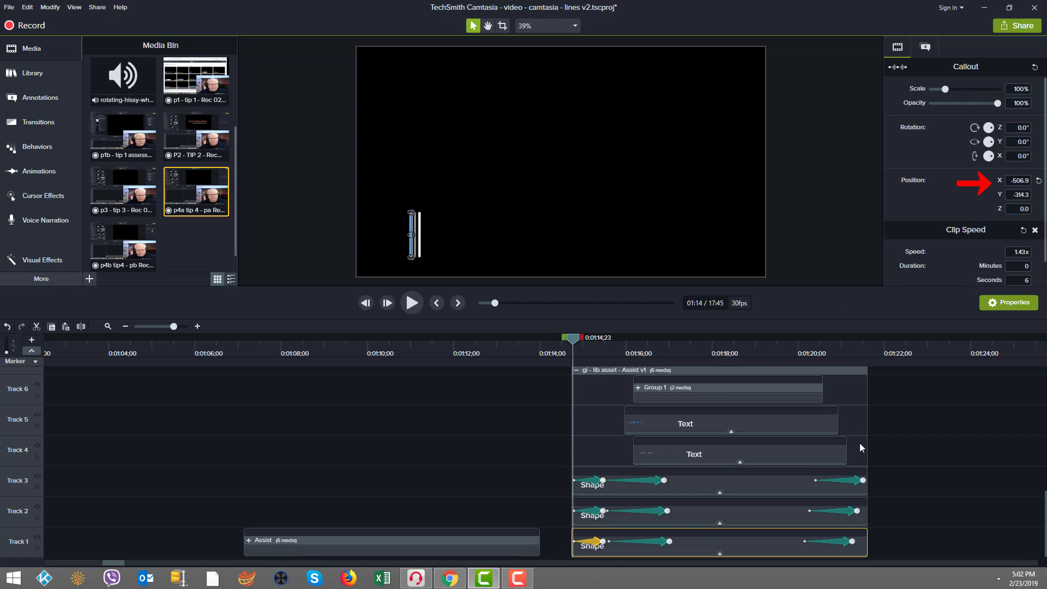
left_click(250, 540)
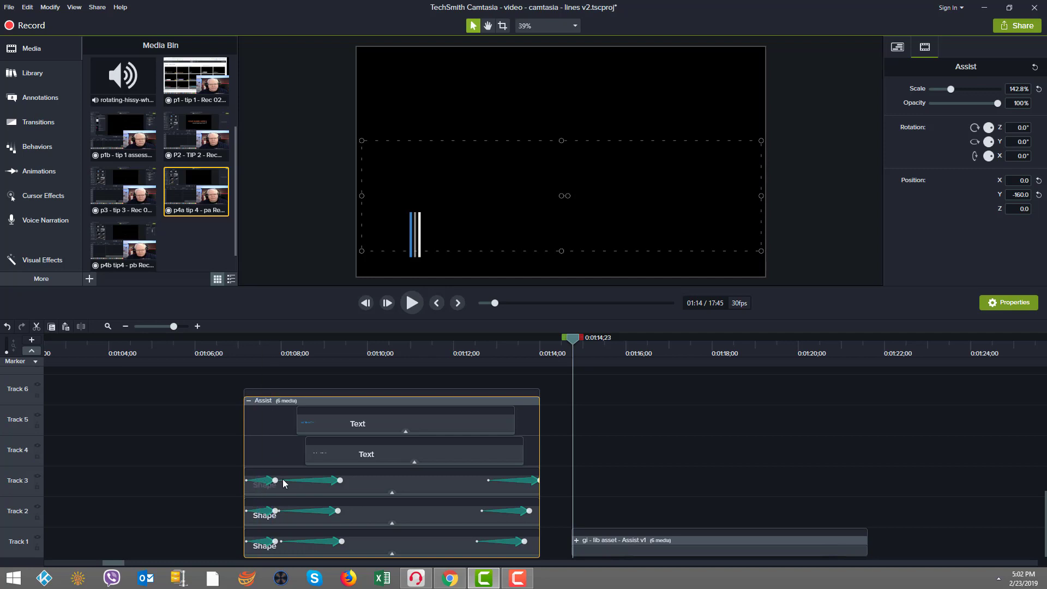
- Set the Track 3, 2 and 1 Assist lines' opening X to -478.2, -492.6 and -506.9
left_click(249, 481)
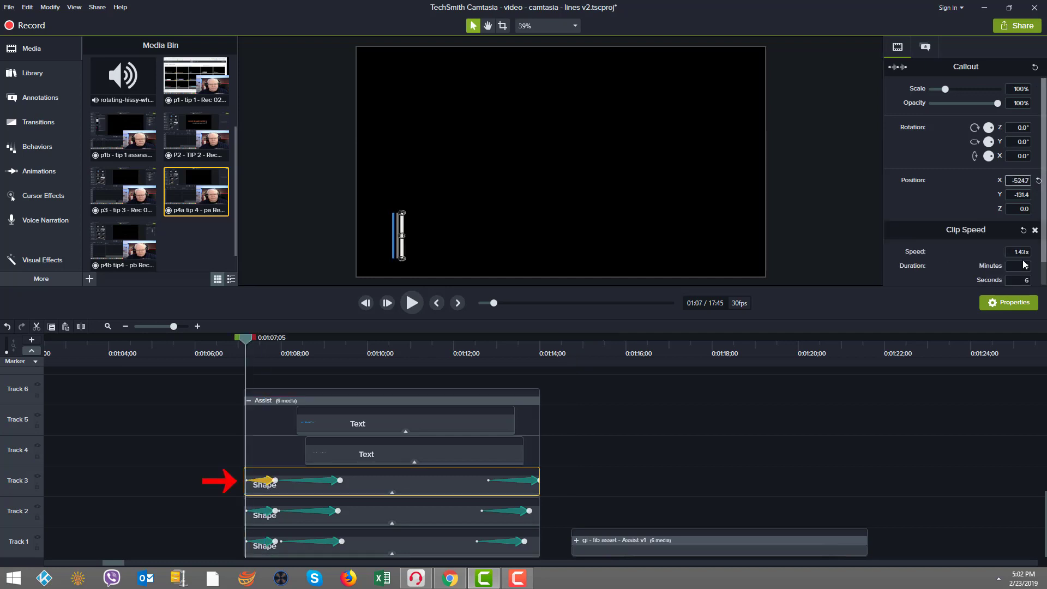
left_click(1023, 182)
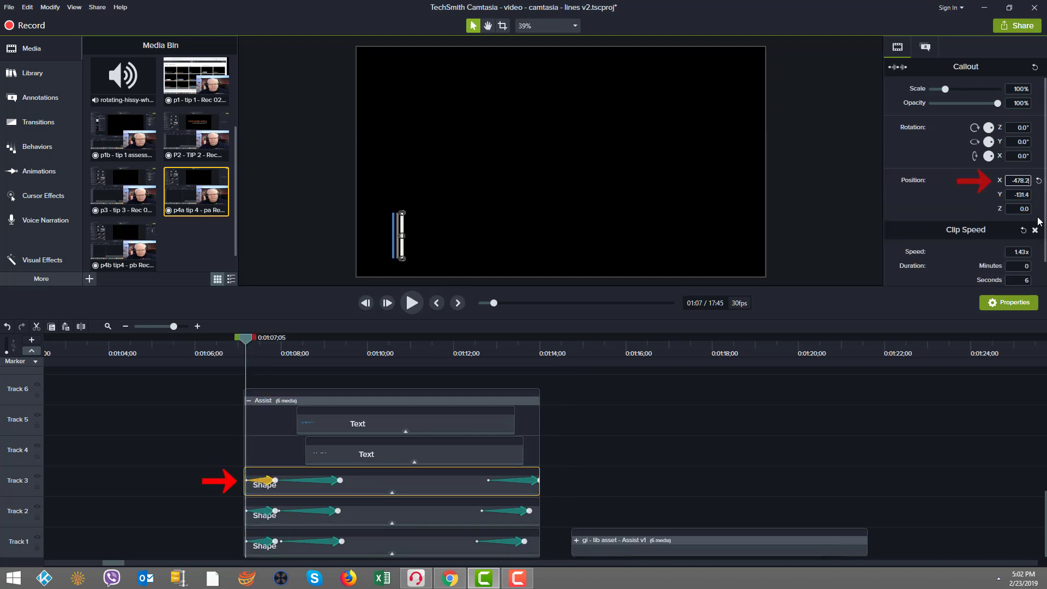
key("space")
key("space")
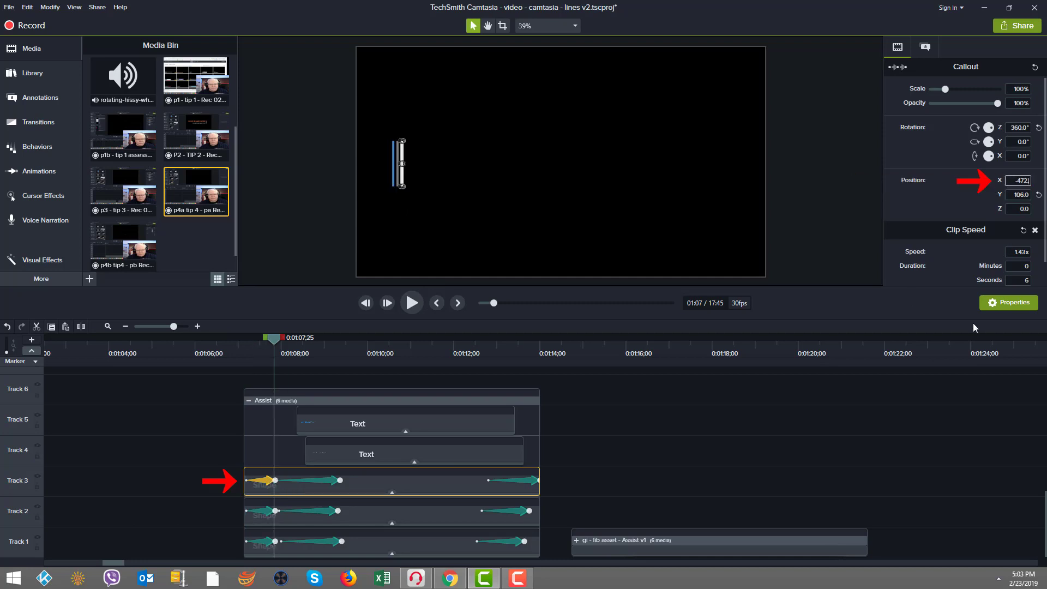
left_click(247, 509)
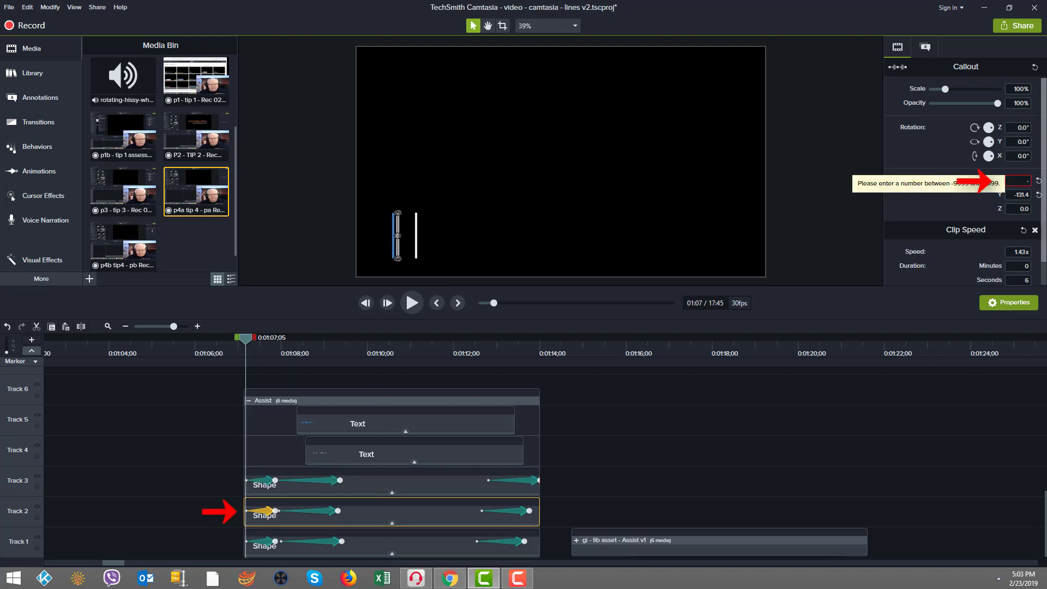
left_click(1017, 180)
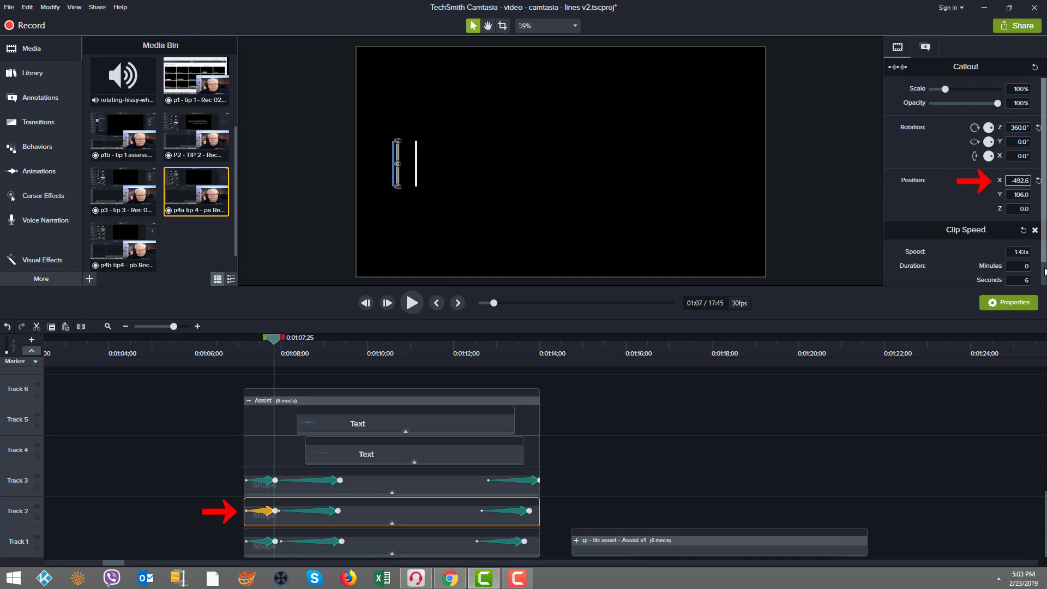
left_click(247, 540)
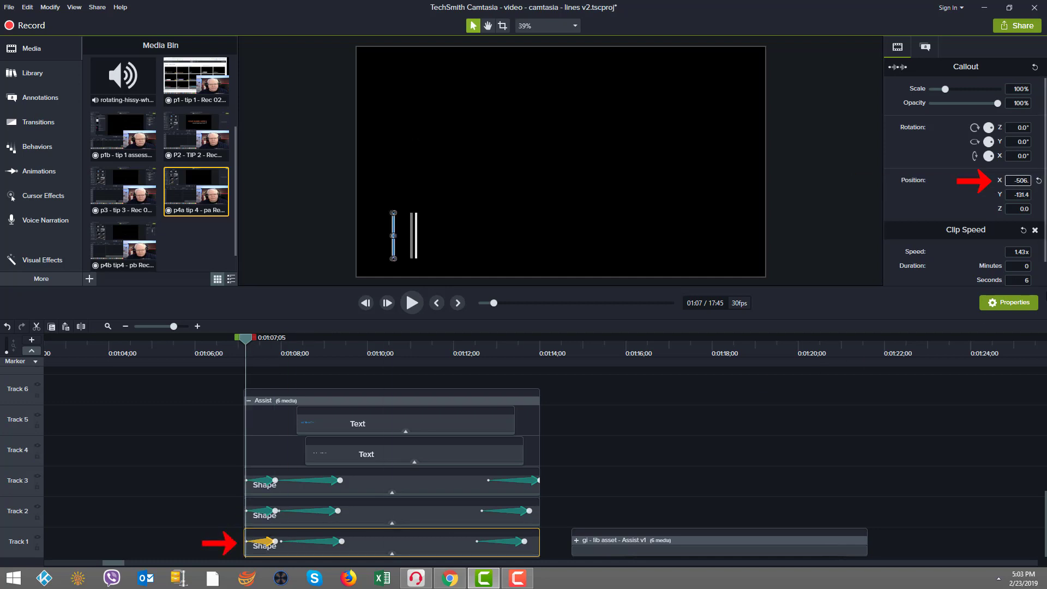
left_click_drag(245, 338, 543, 341)
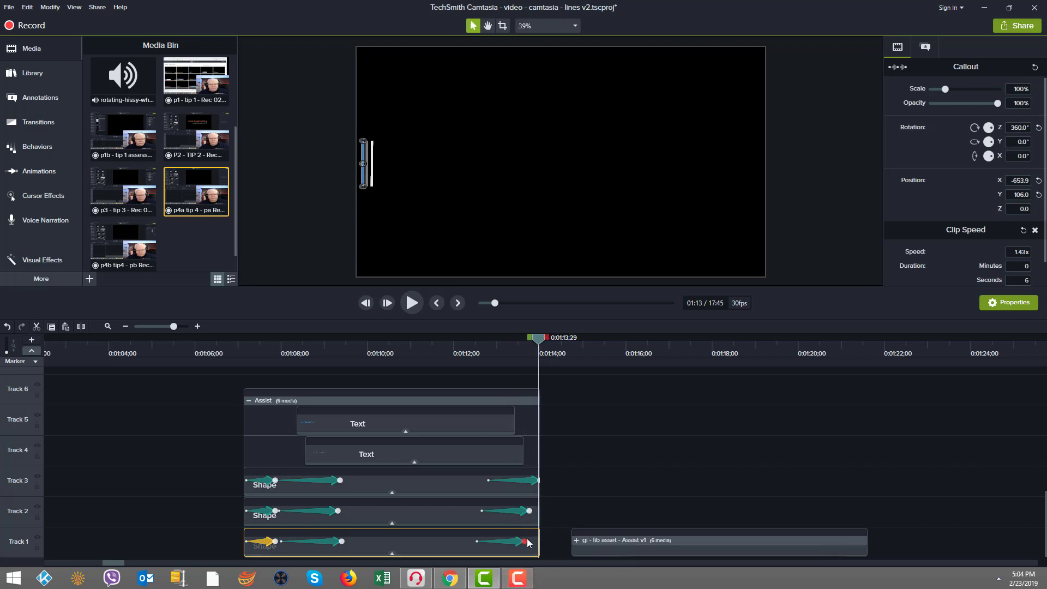
- Lengthen the Assist group by about a second and set Track 3's closing X to -478.2
left_click(538, 481)
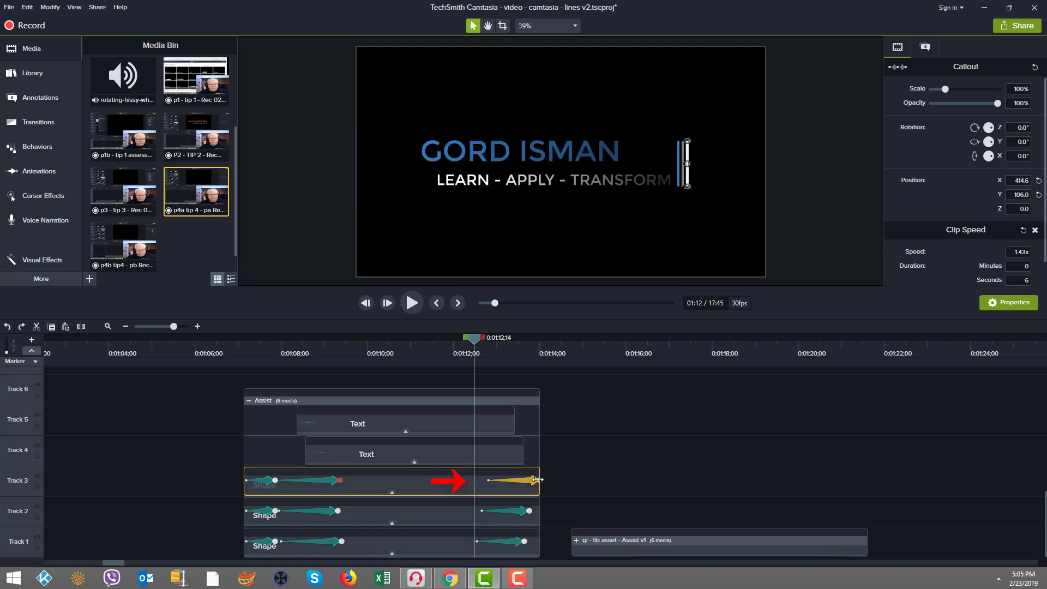
left_click_drag(539, 442, 549, 442)
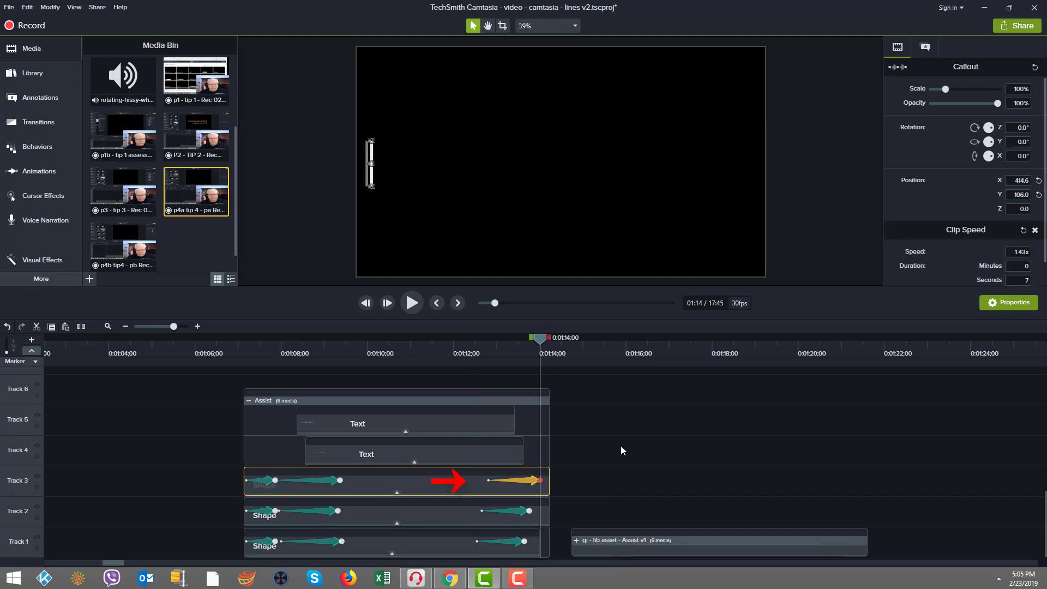
left_click(1006, 180)
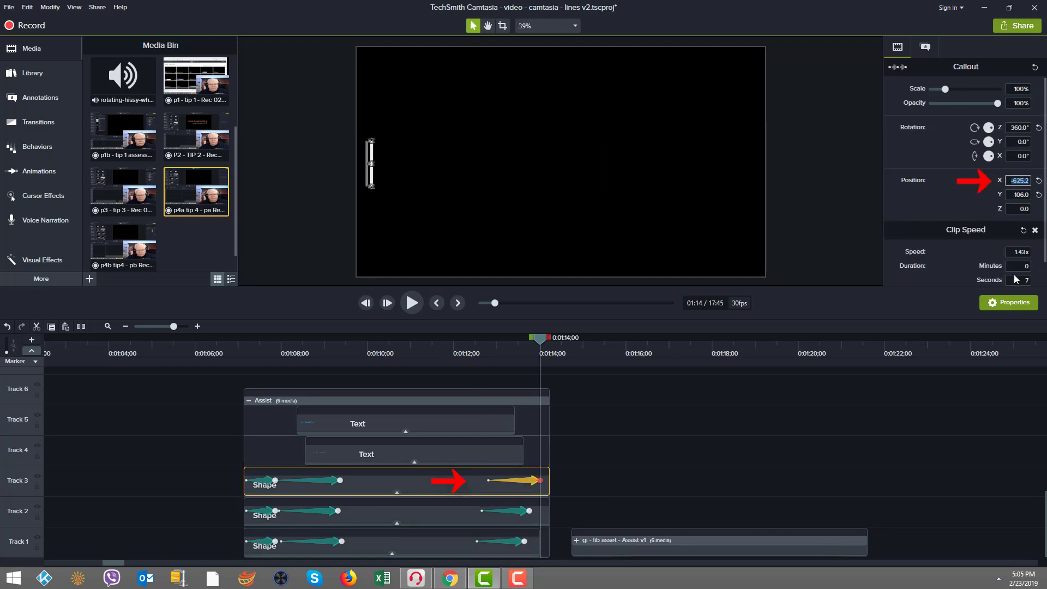
type("-478")
key("Return")
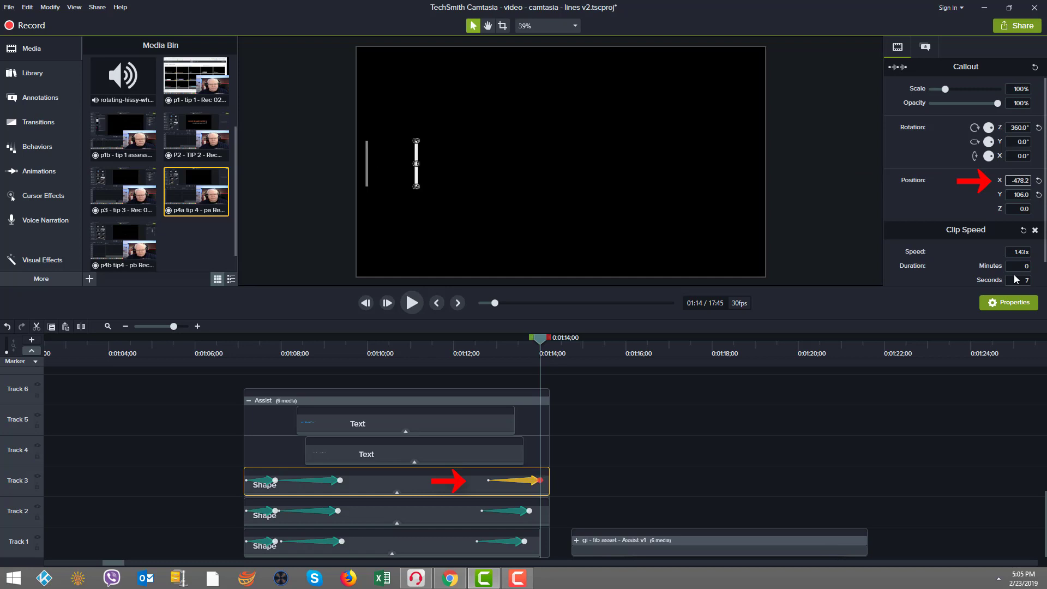
- Set Track 2 and Track 1 closing X to -492.6 and -506.9, then play it back
left_click(529, 511)
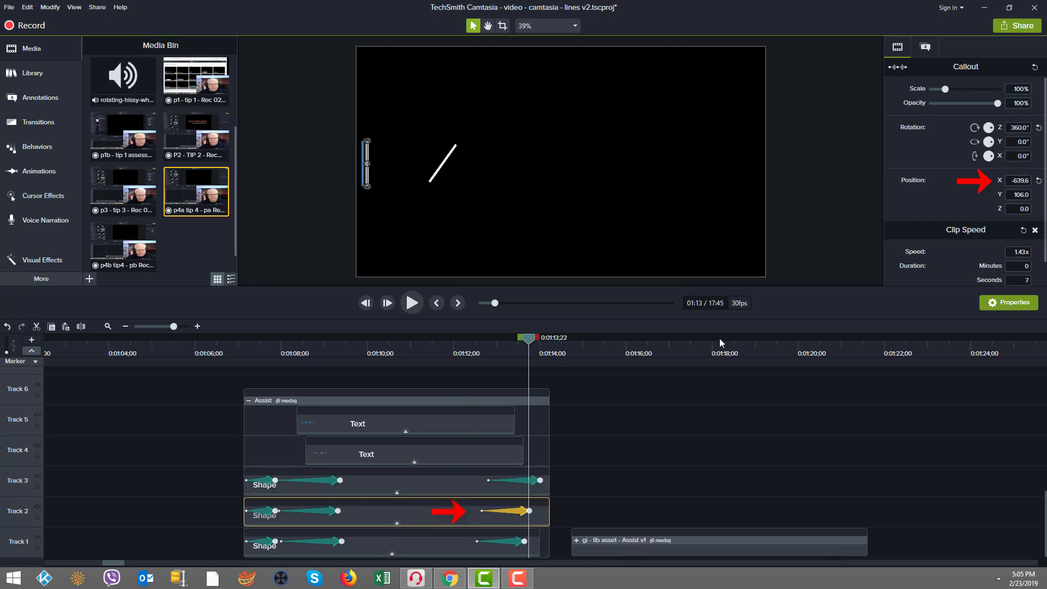
left_click(1019, 180)
type("-49")
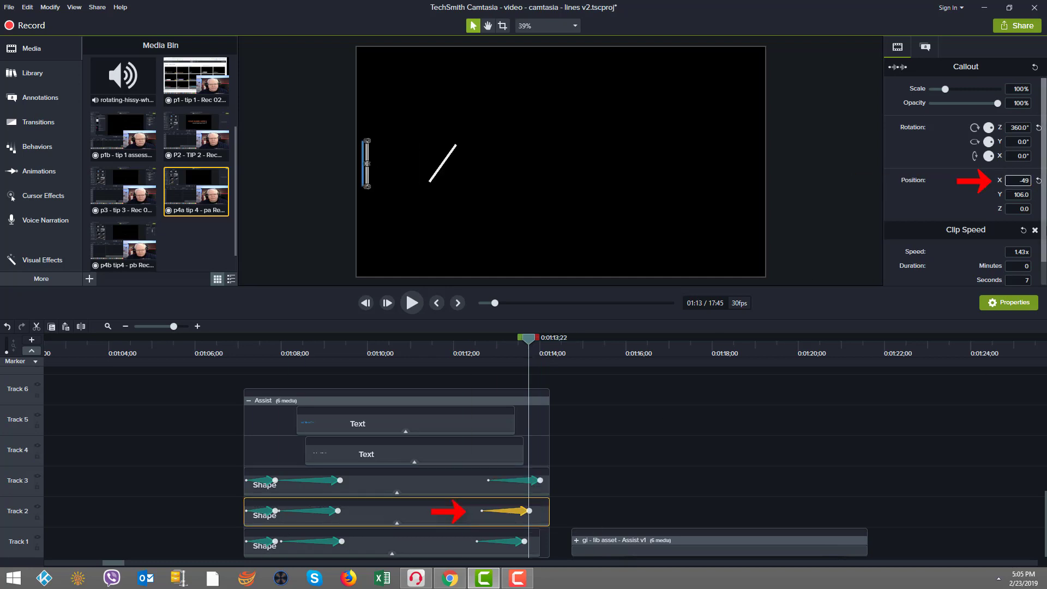
type("2.6")
key("Return")
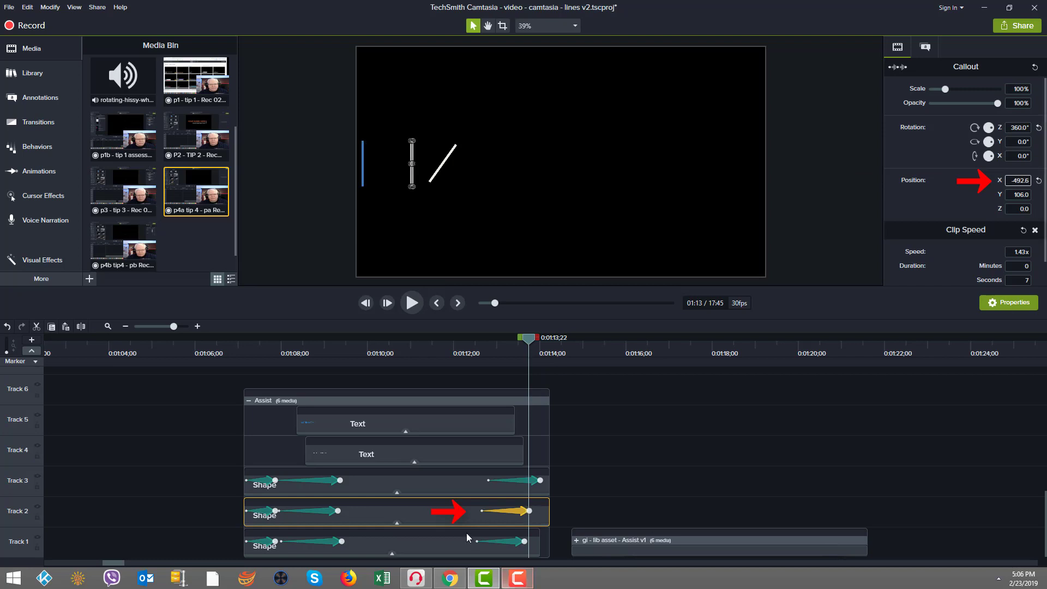
left_click(523, 542)
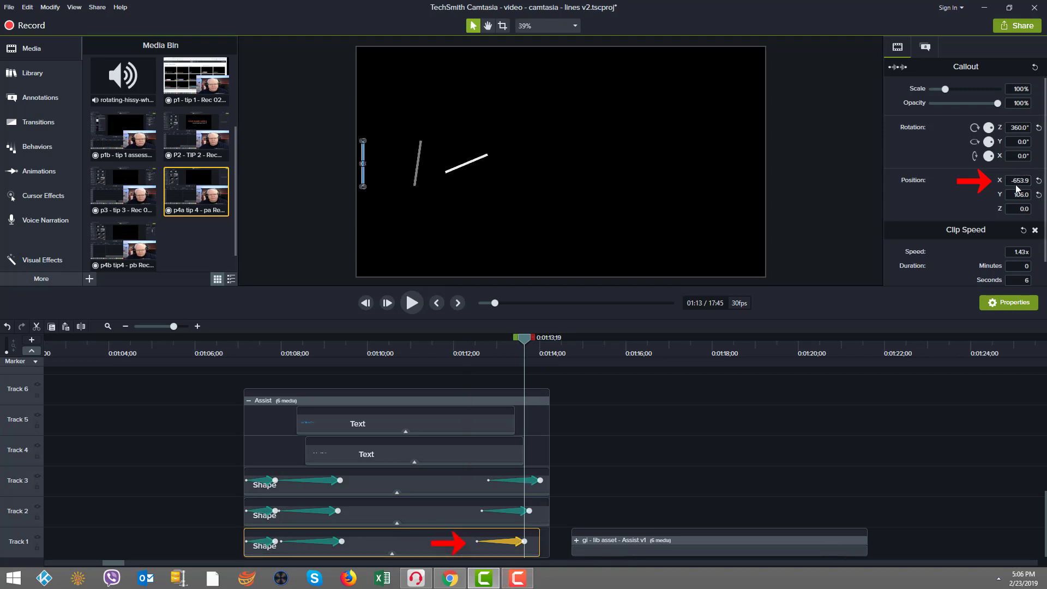
left_click(1016, 185)
type("-50")
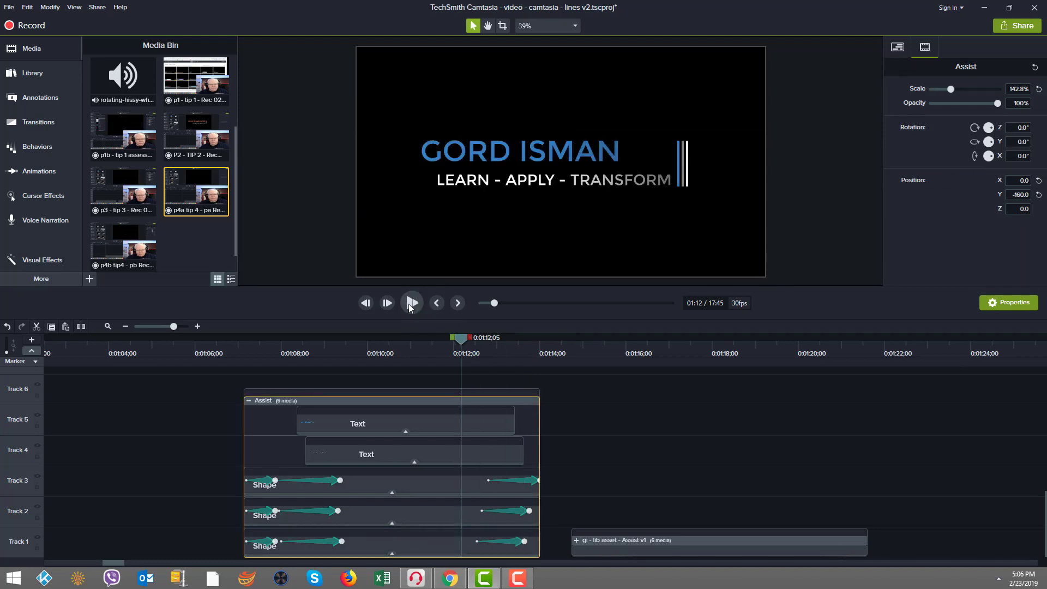
left_click(411, 303)
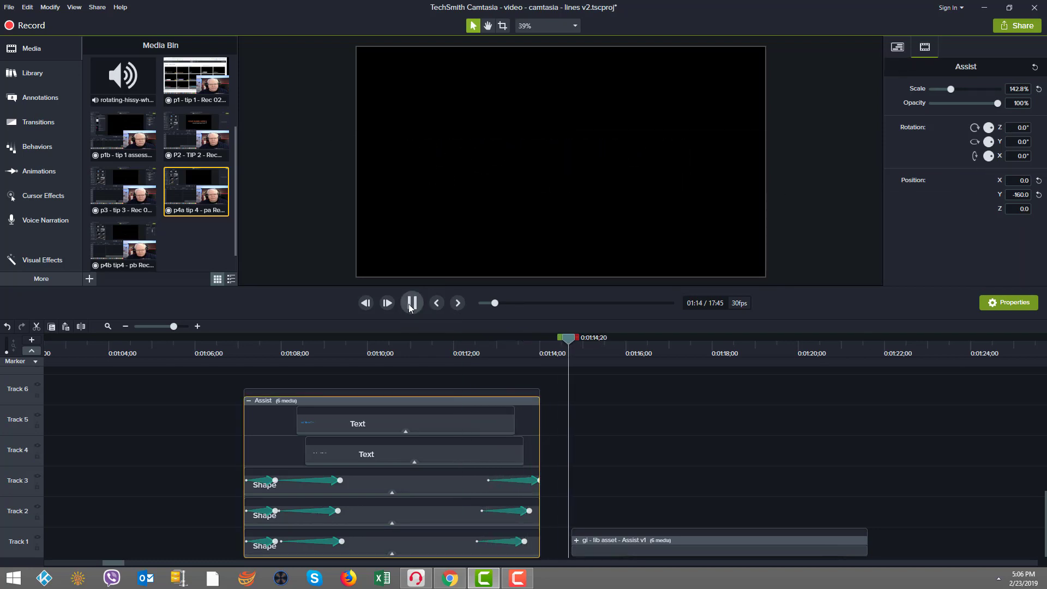
- Rewind to 1:07, collapse the Assist group and replay the lower third's line animation
left_click(412, 304)
left_click_drag(327, 342, 246, 343)
left_click(250, 402)
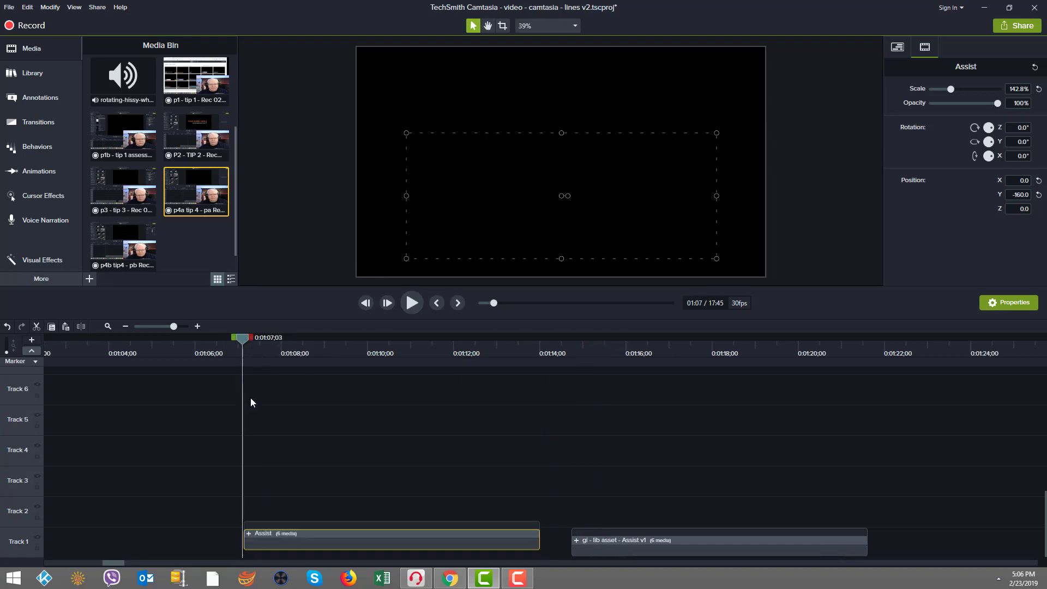
left_click(414, 308)
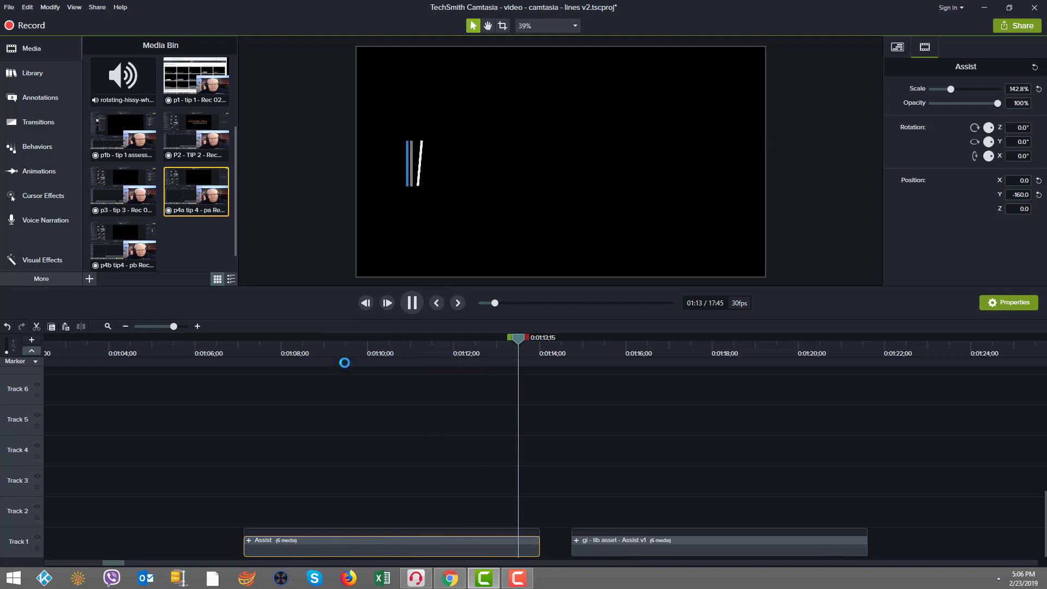
left_click(422, 303)
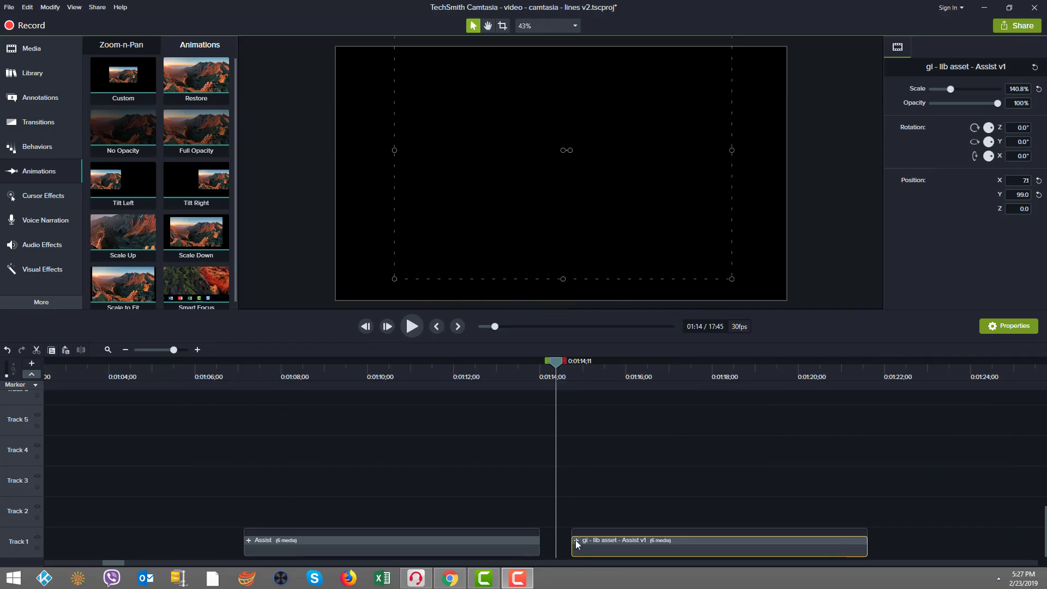
- Expand the gi - lib asset group and scrub back and forth through its title animation
left_click(576, 541)
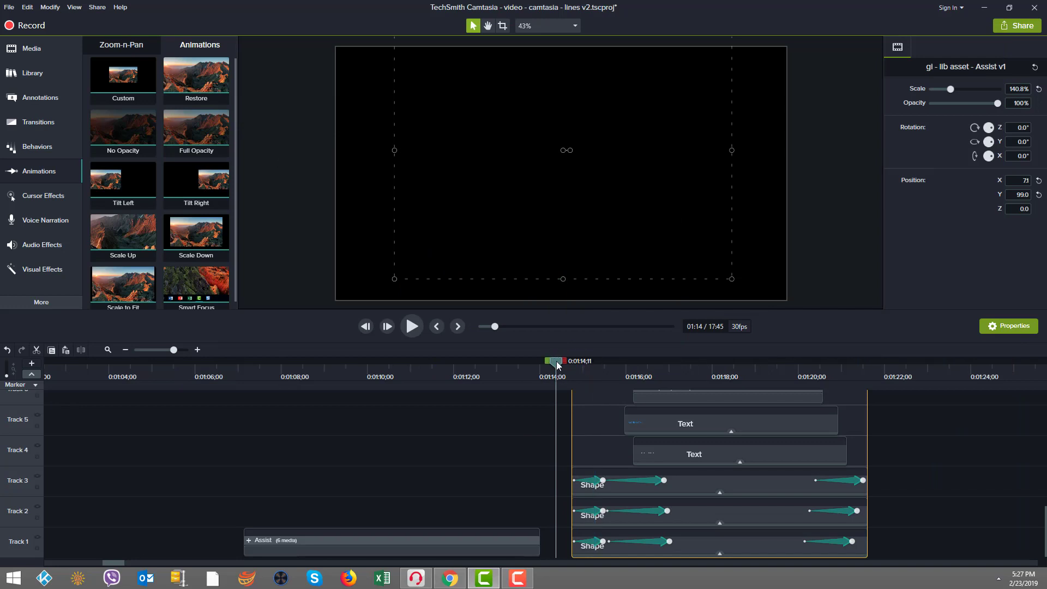
left_click_drag(557, 365, 698, 338)
mouse_move(620, 349)
left_mouse_down()
mouse_move(720, 357)
mouse_move(603, 361)
mouse_move(632, 363)
left_mouse_up()
scroll(681, 421, "up", 1)
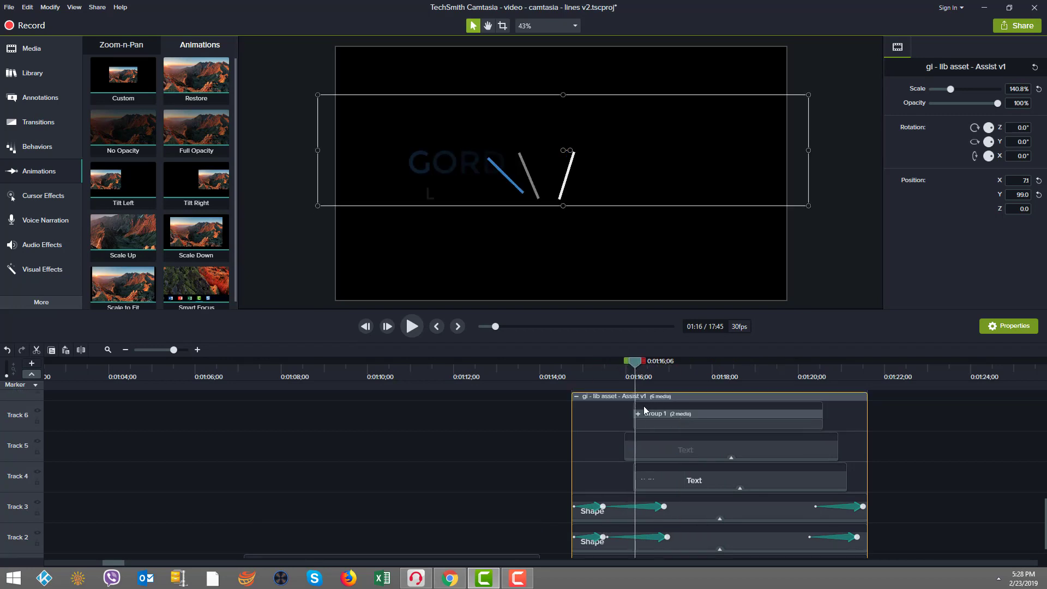
scroll(473, 438, "down", 1)
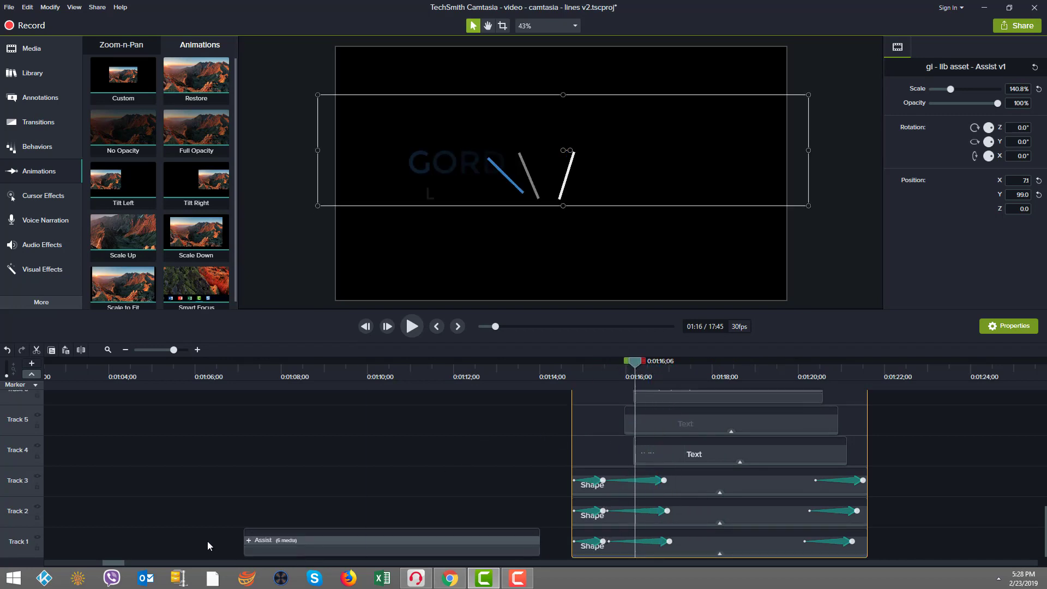
- Expand the original Assist group's tracks and bring up the Basic Shapes annotations
left_click(249, 541)
scroll(363, 461, "up", 3)
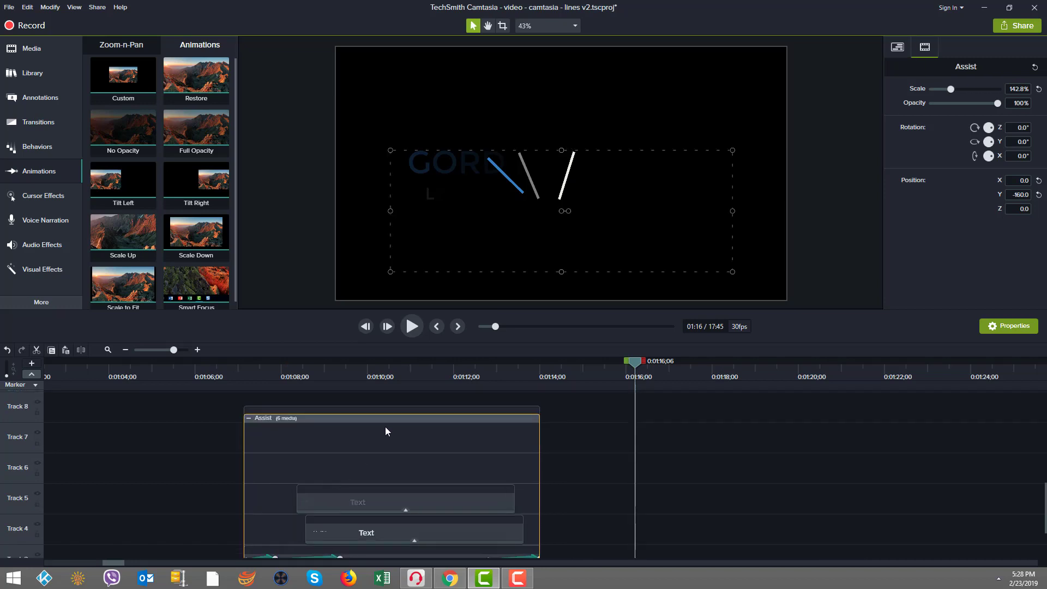
right_click(374, 470)
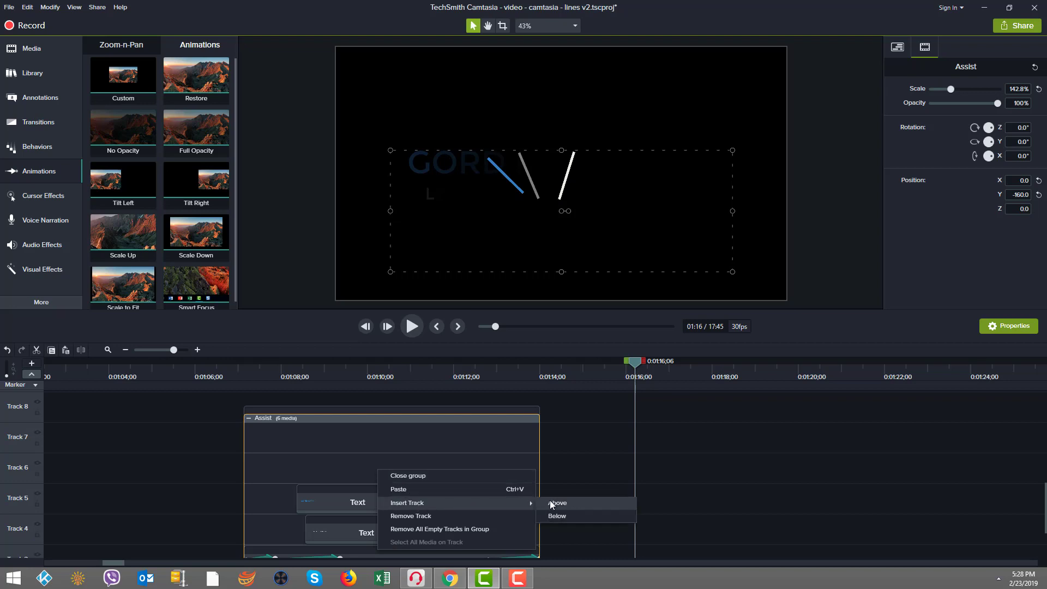
left_click(377, 438)
left_click(31, 48)
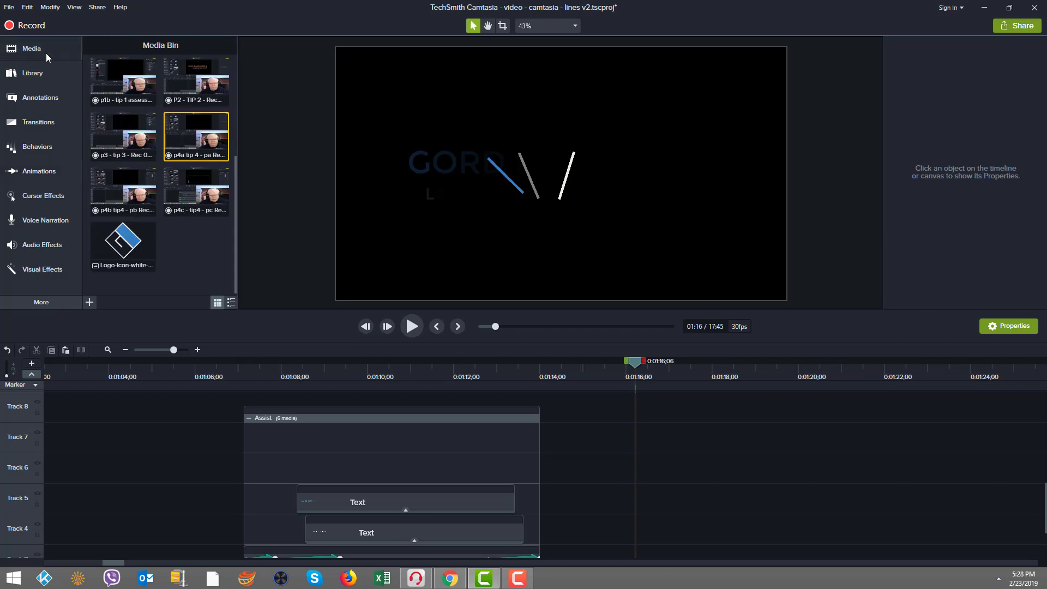
left_click(49, 102)
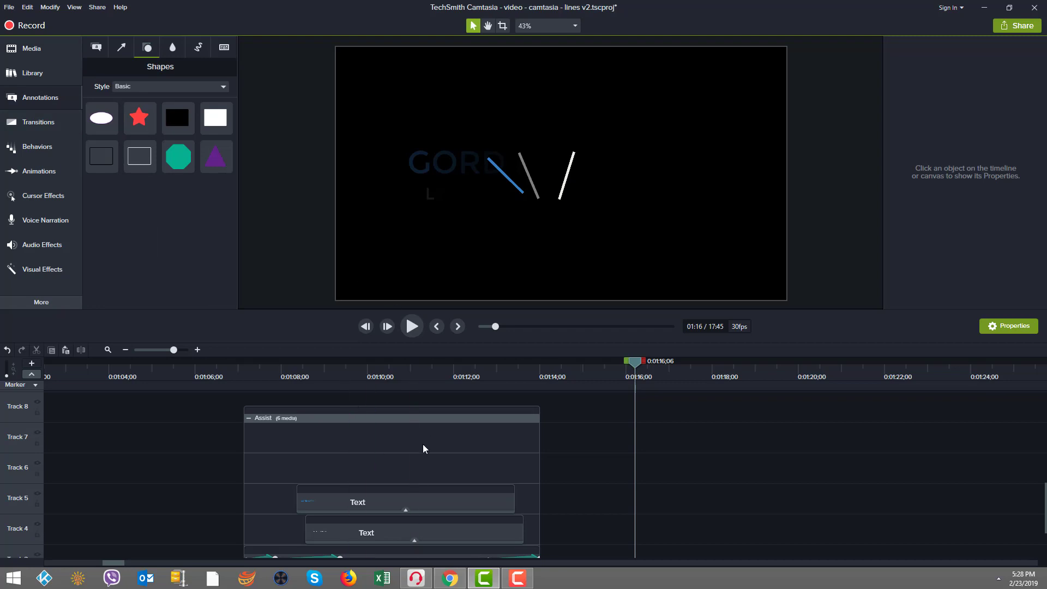
- Expand the library lower third and trial-enlarge its logo Group 1, then undo it
scroll(649, 421, "down", 3)
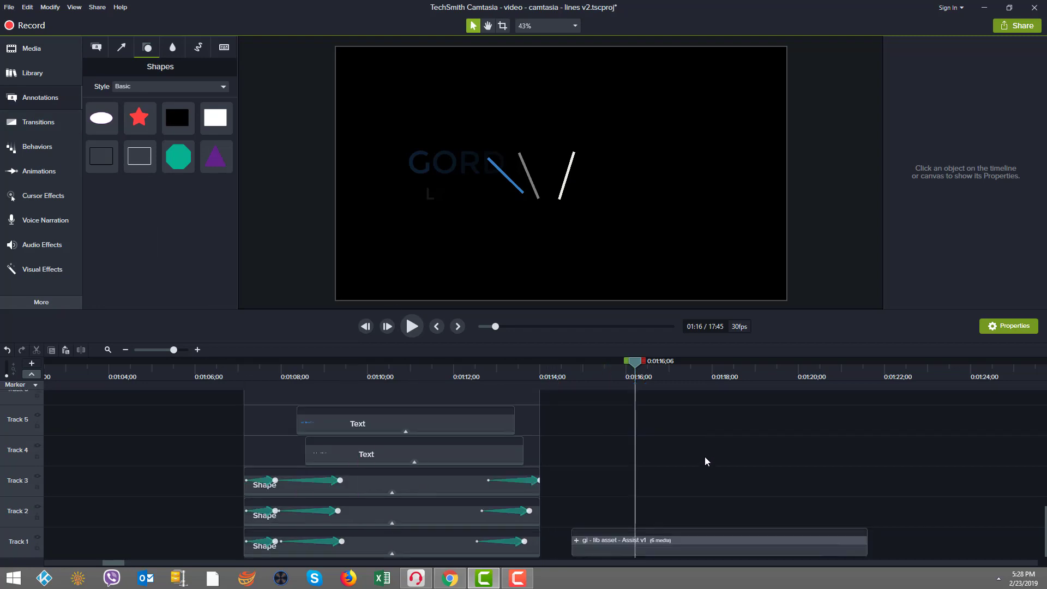
left_click(577, 541)
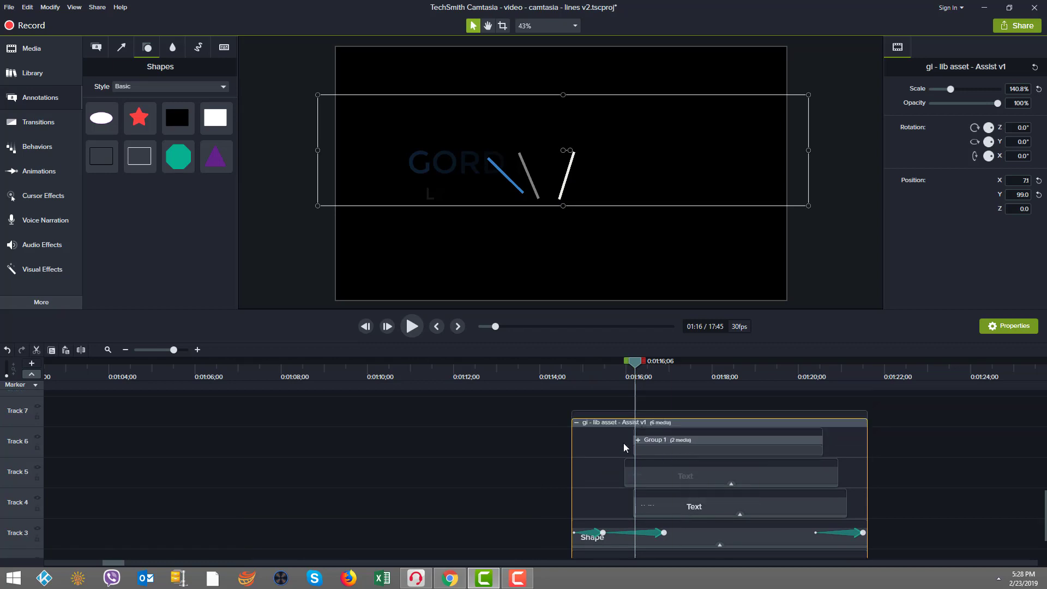
left_click(659, 452)
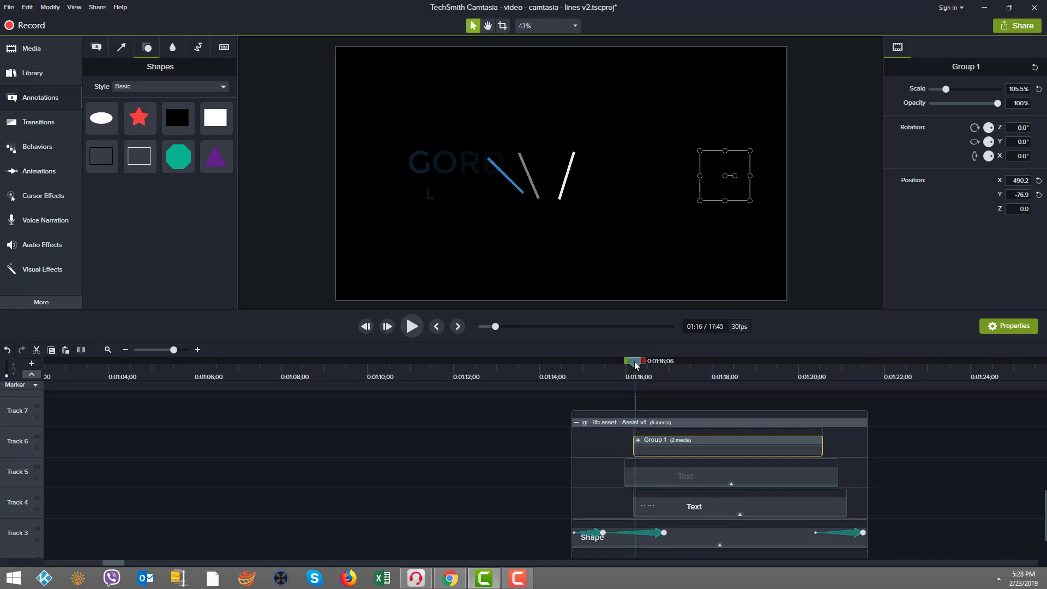
left_click_drag(636, 366, 736, 347)
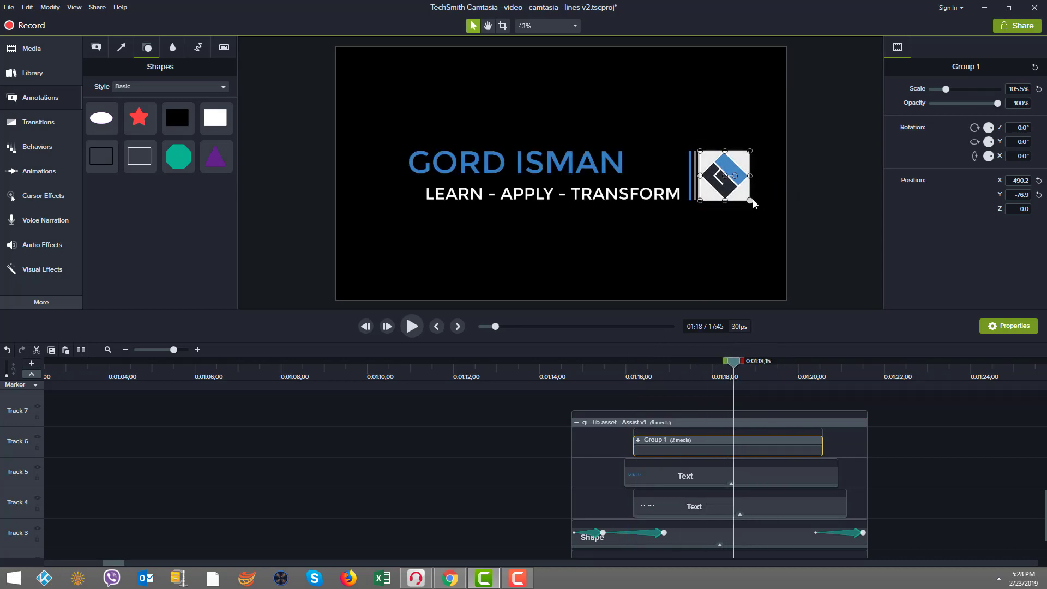
mouse_move(749, 200)
left_mouse_down()
mouse_move(780, 228)
mouse_move(762, 206)
left_mouse_up()
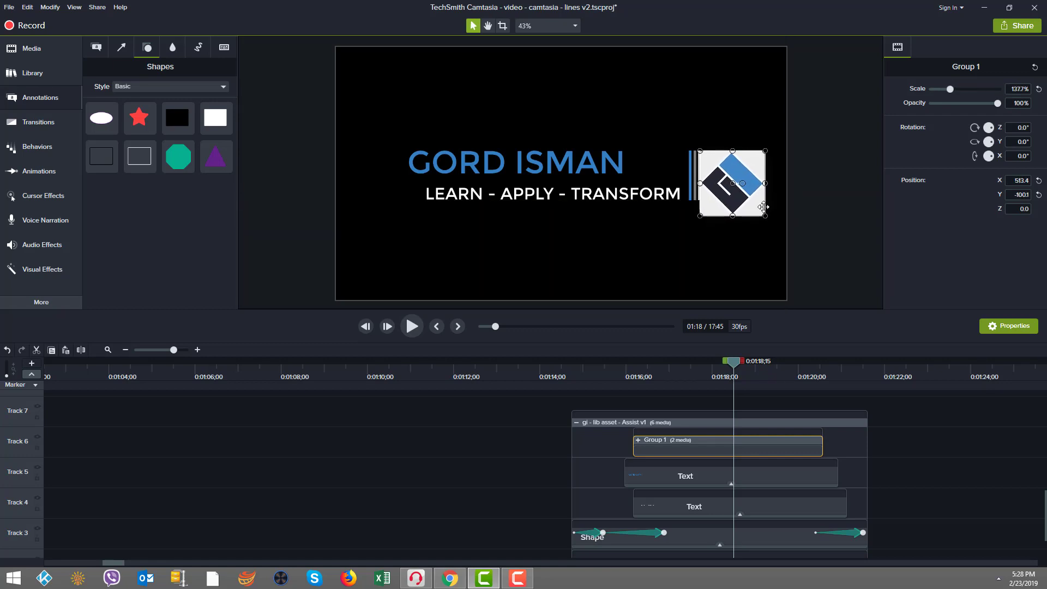
key("ctrl+z")
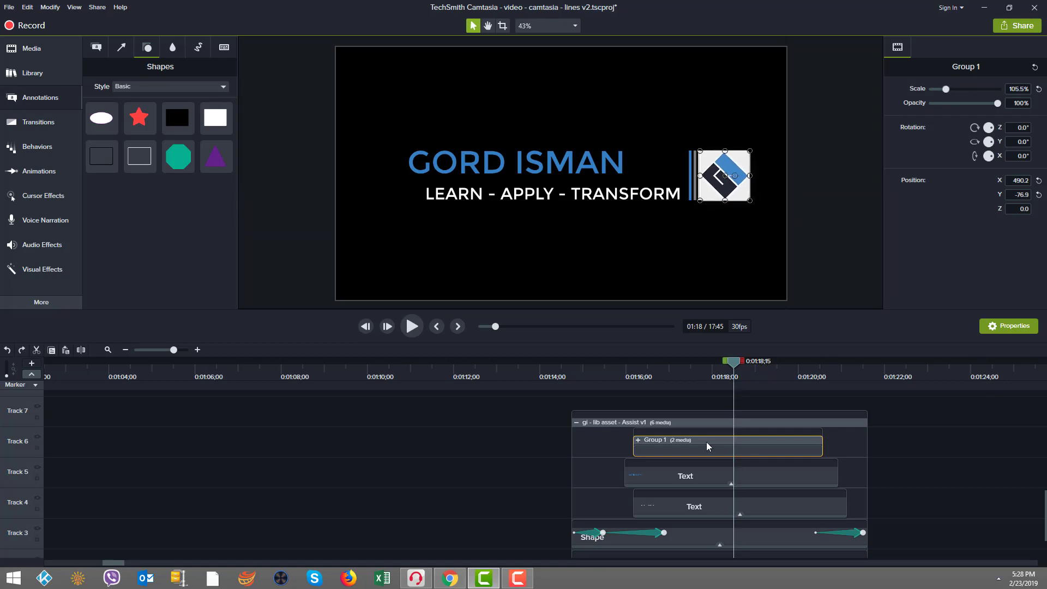
- Trial-shrink the whole lower third group, undo it, and replay the title animation
left_click(713, 423)
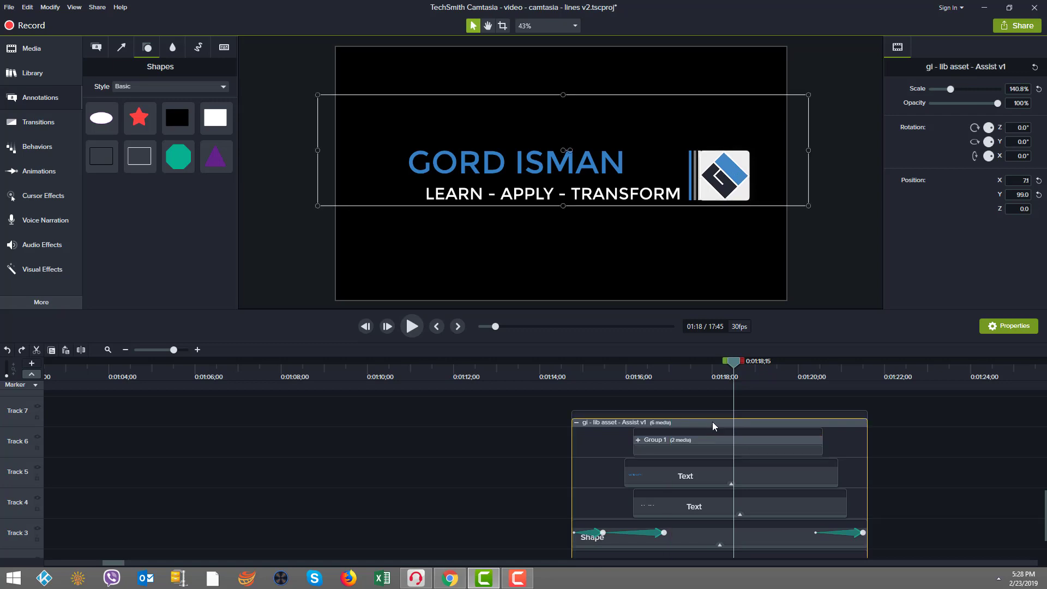
left_click_drag(804, 204, 759, 200)
key("ctrl+z")
left_click_drag(724, 367, 646, 439)
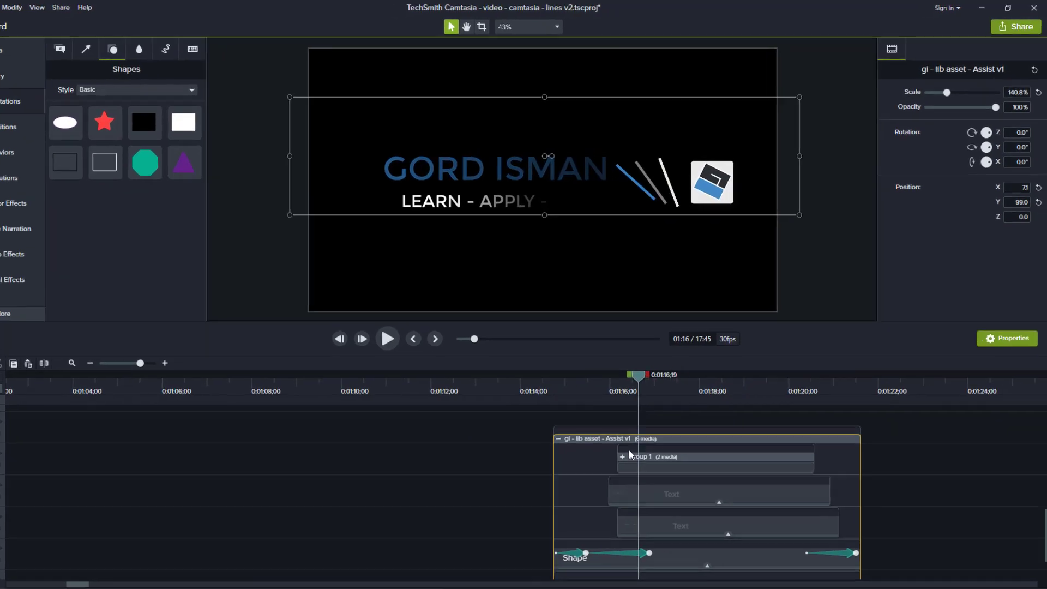
- Expand Group 1, select the logo letters image, and open its Sliding behavior settings
left_click(628, 456)
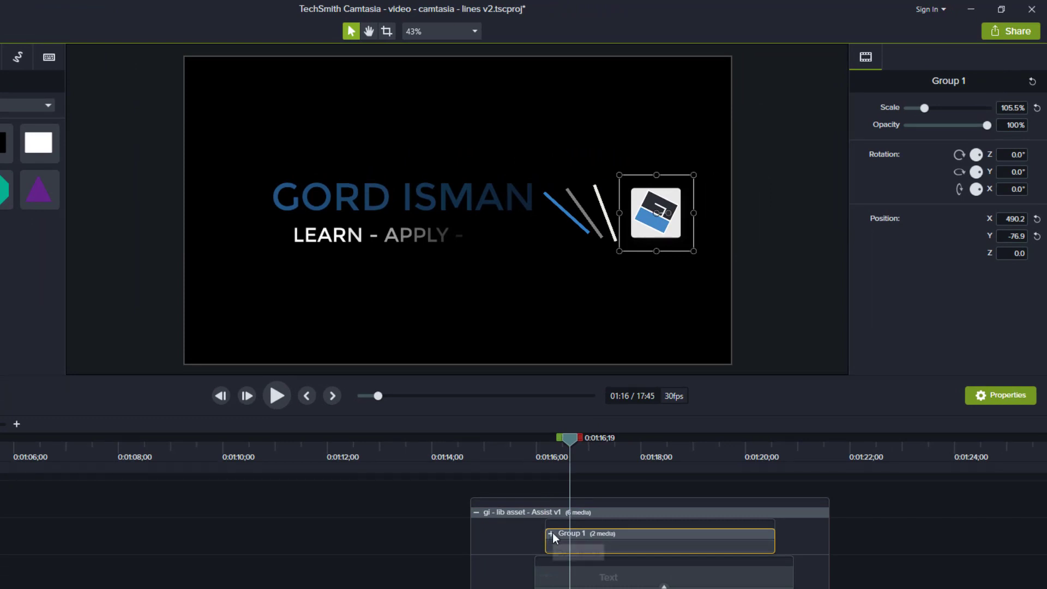
left_click(551, 532)
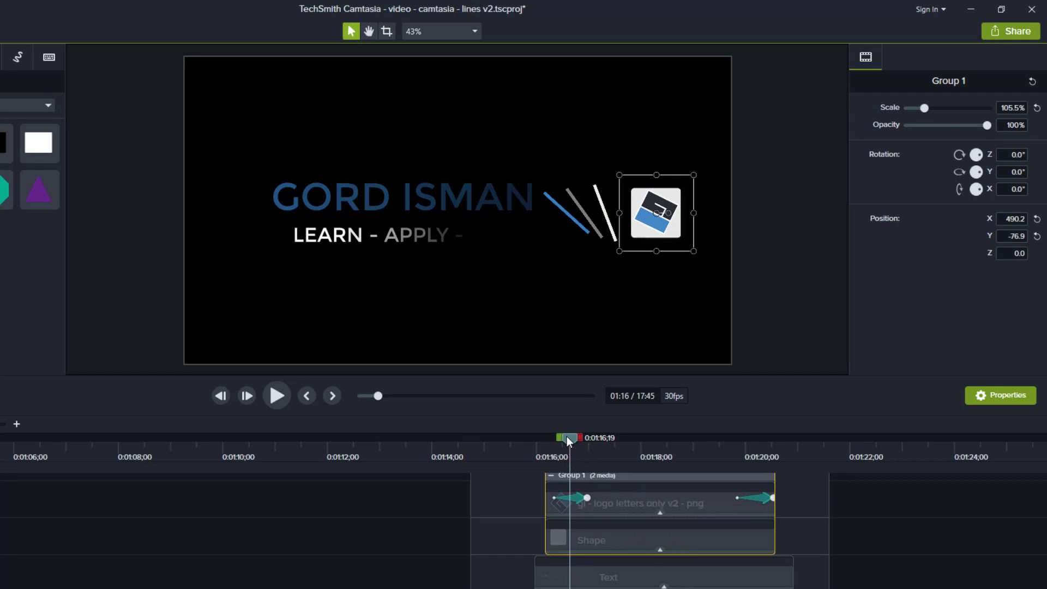
left_click_drag(575, 439, 621, 440)
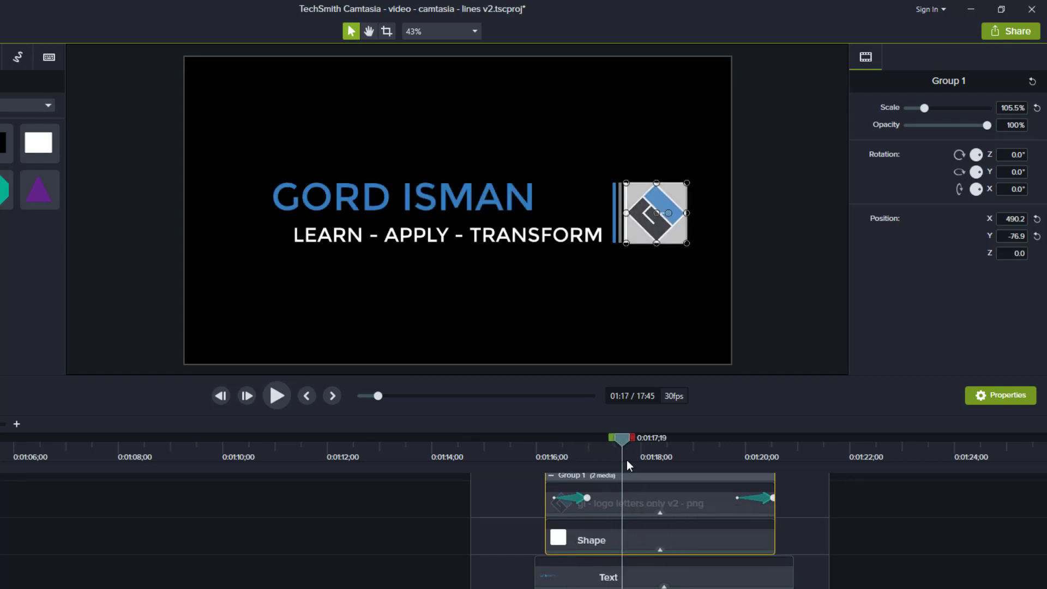
left_click(626, 505)
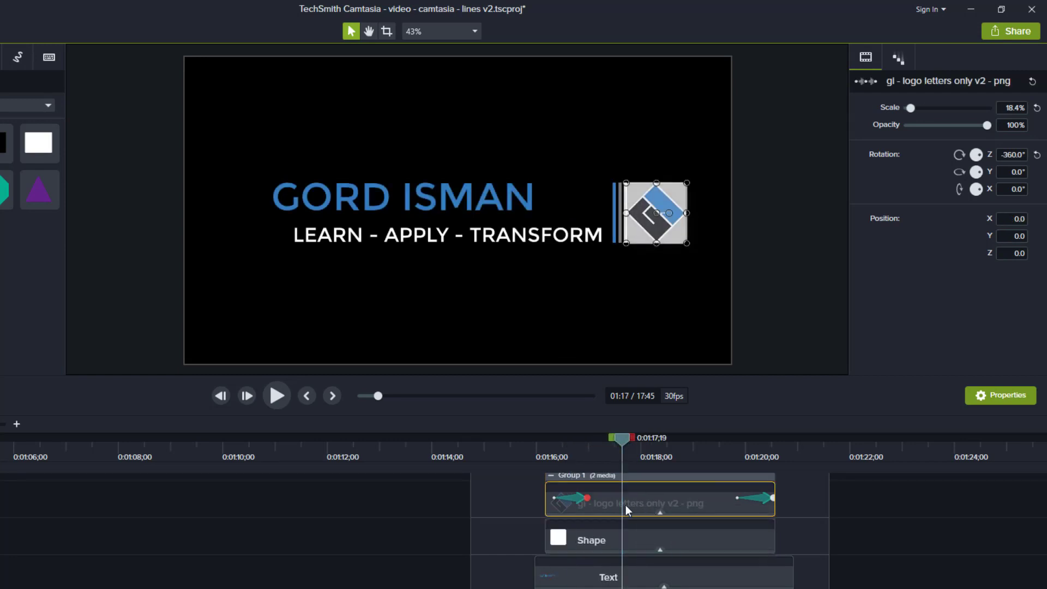
left_click(659, 513)
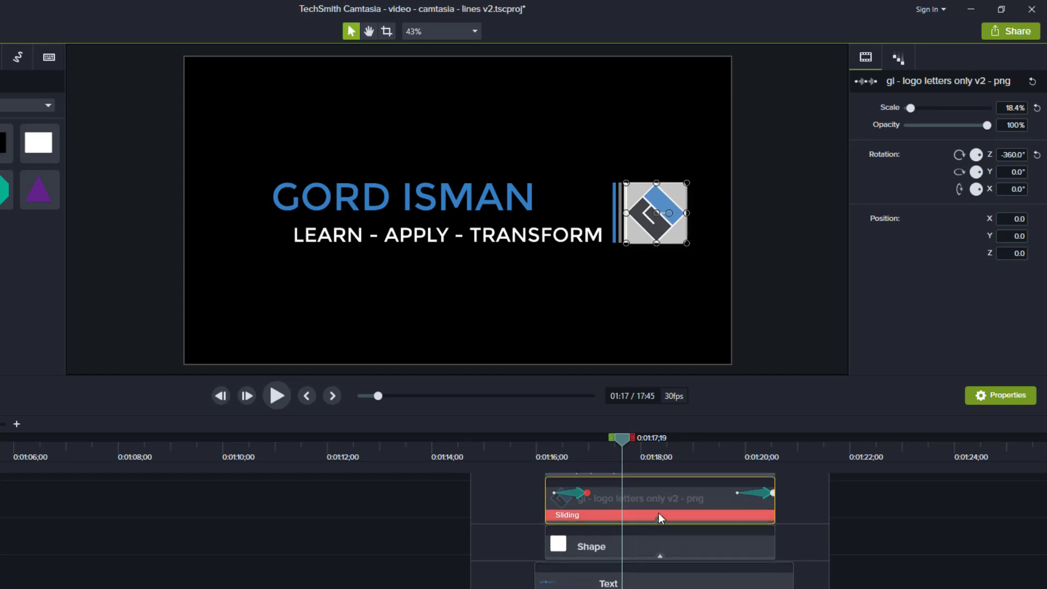
left_click(613, 508)
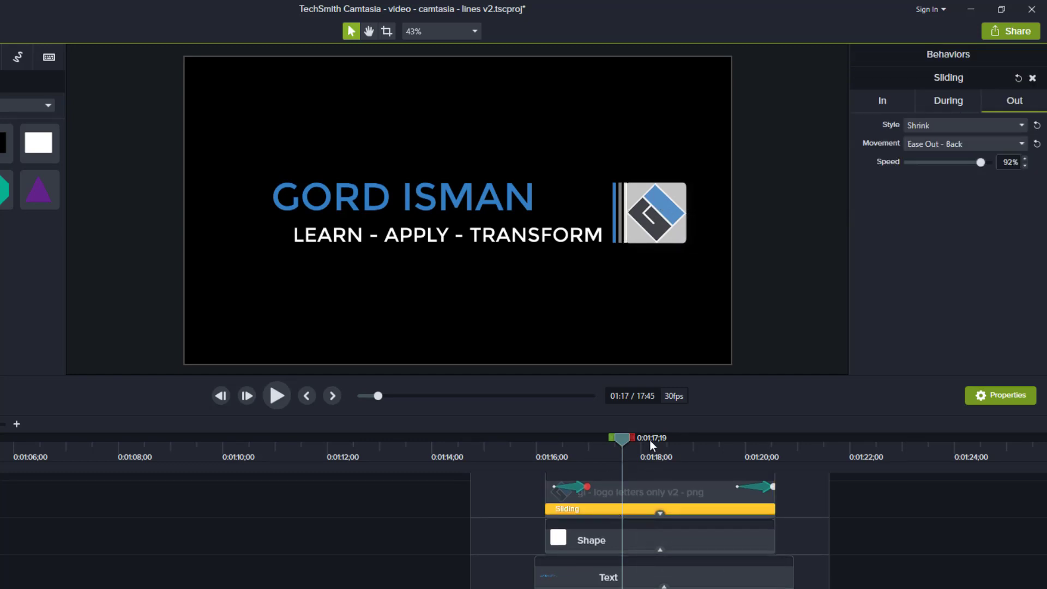
- Review the behavior's Grow entrance, looping 65% Fading, and Shrink exit settings without changes
left_click(895, 100)
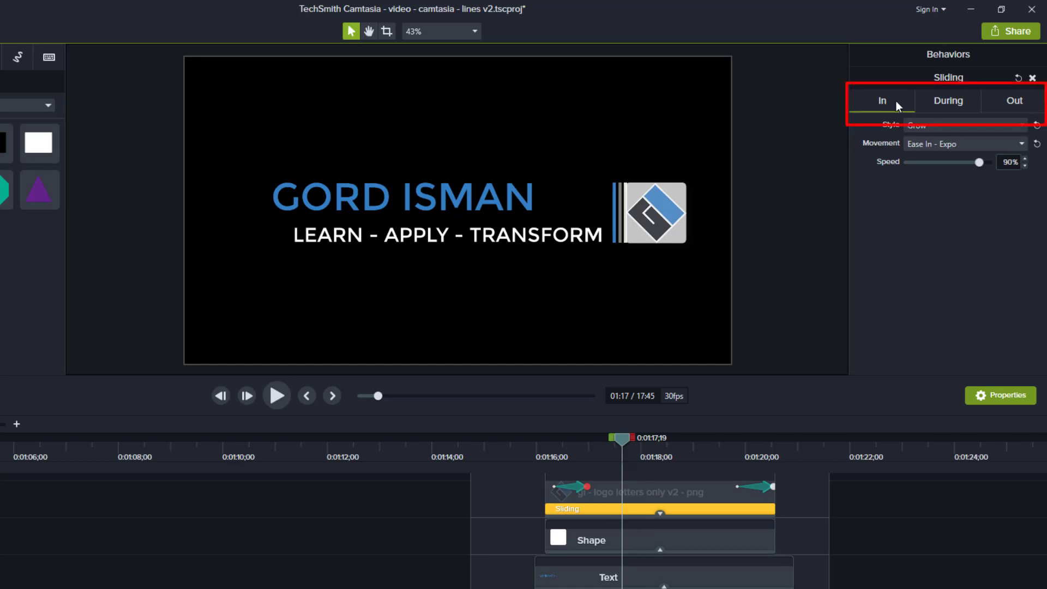
left_click(938, 101)
left_click(990, 98)
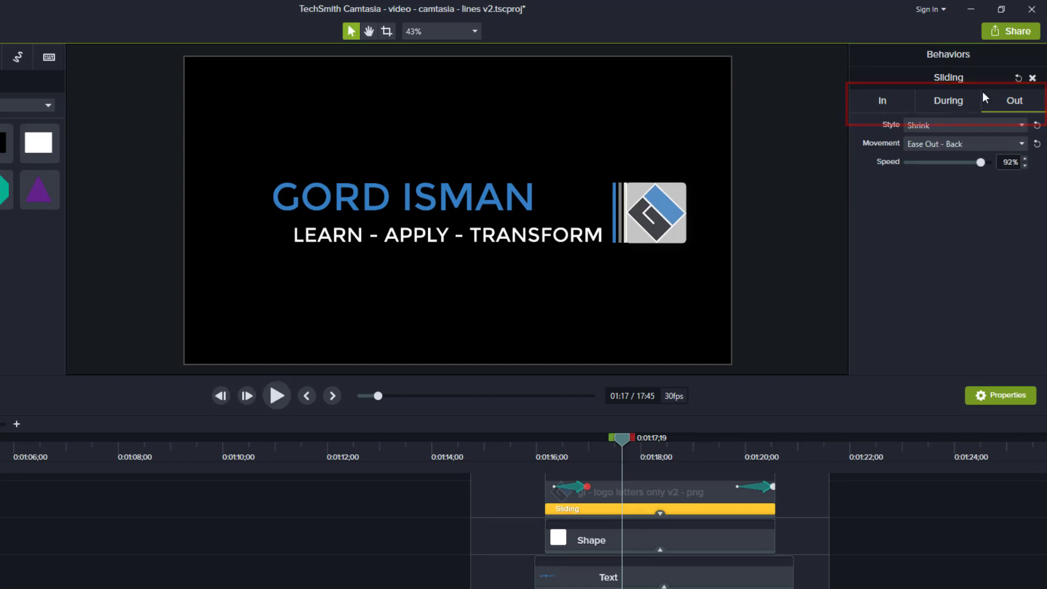
left_click(895, 104)
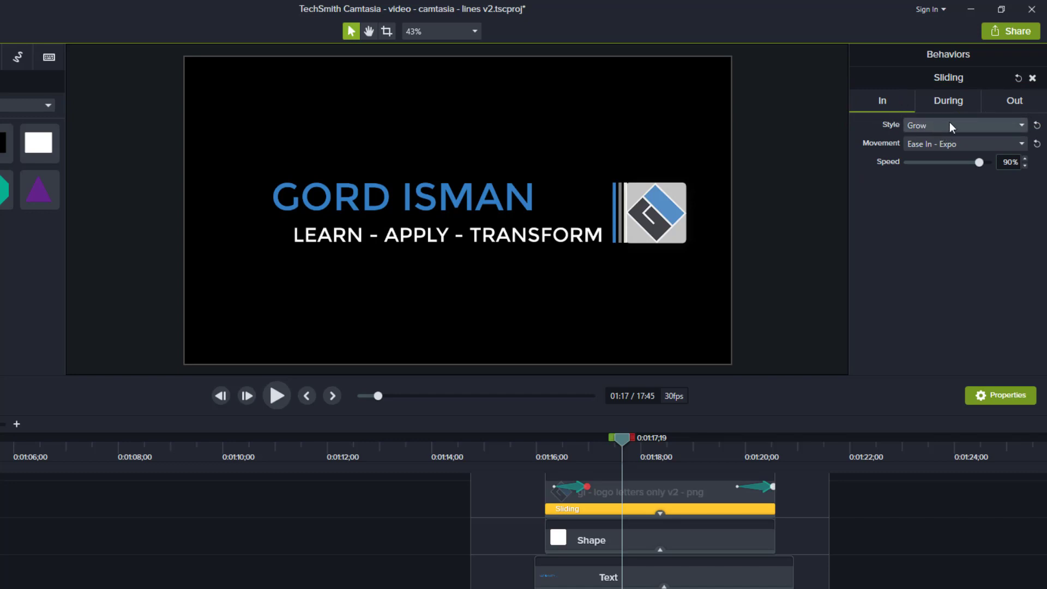
left_click(1013, 101)
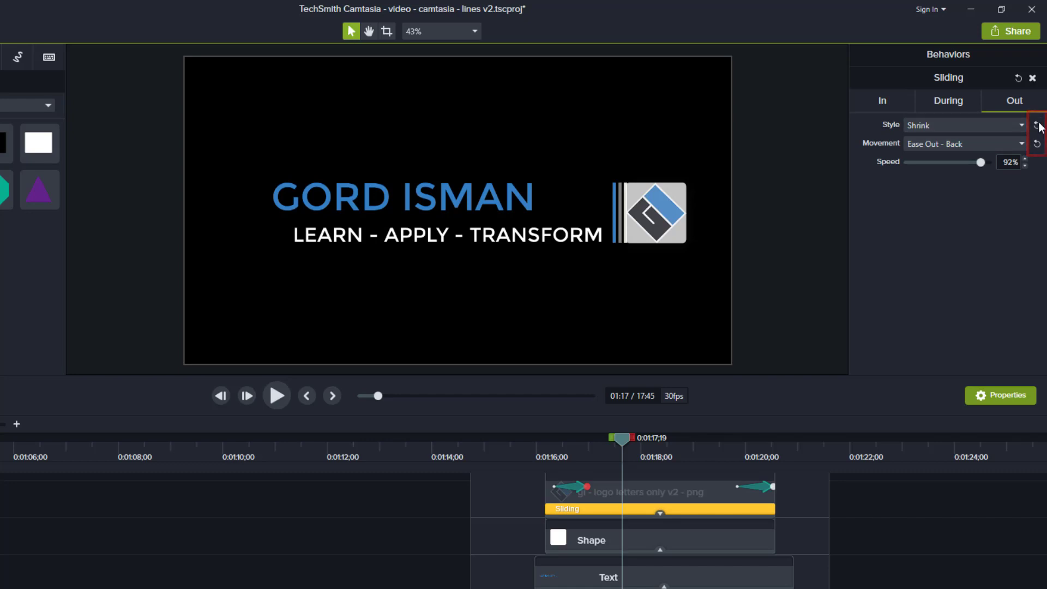
left_click(963, 143)
left_click(964, 143)
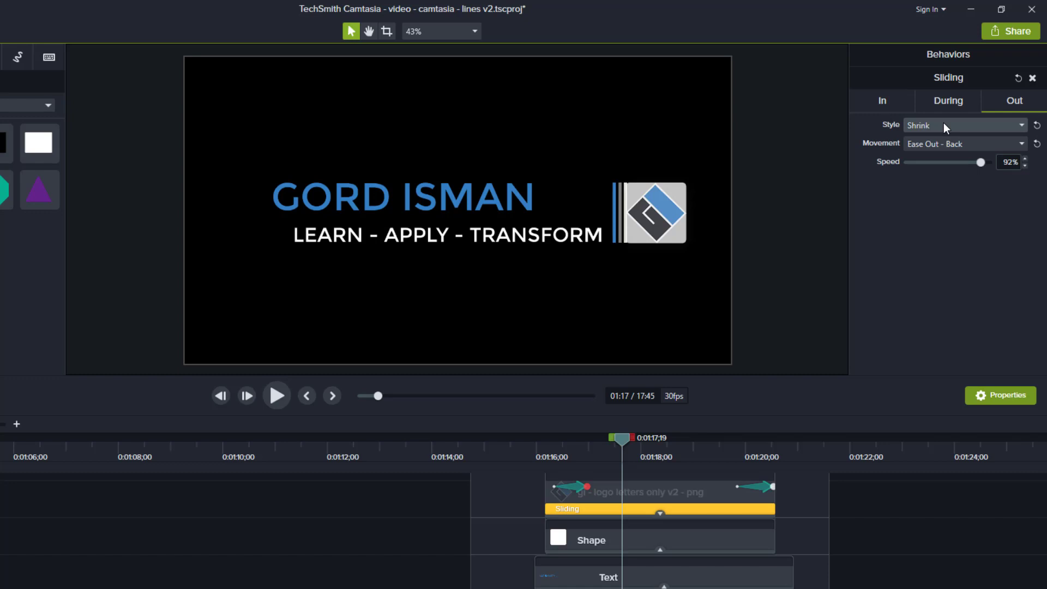
left_click(883, 103)
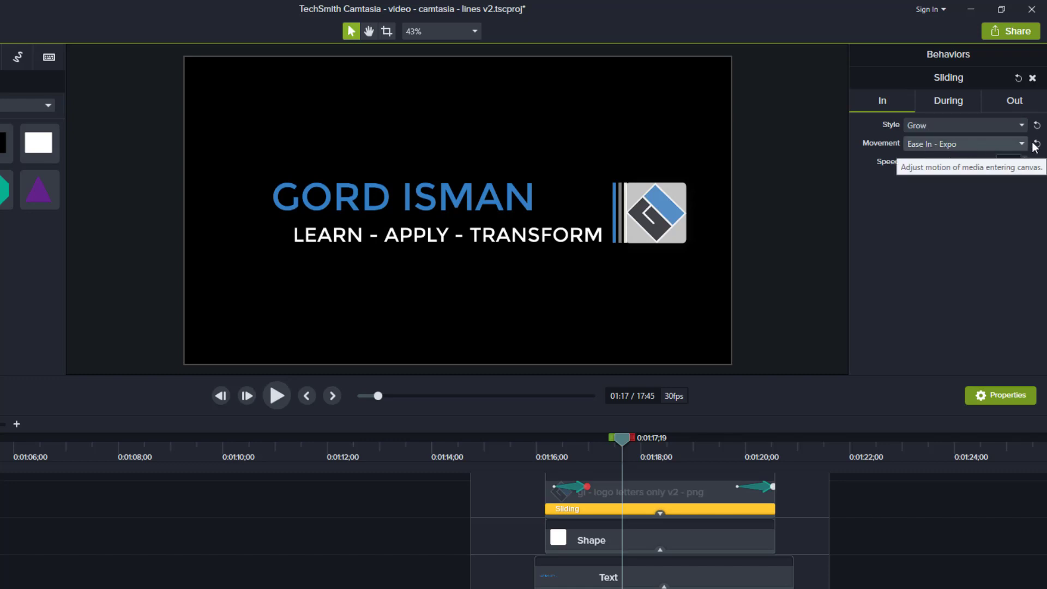
left_click(1018, 105)
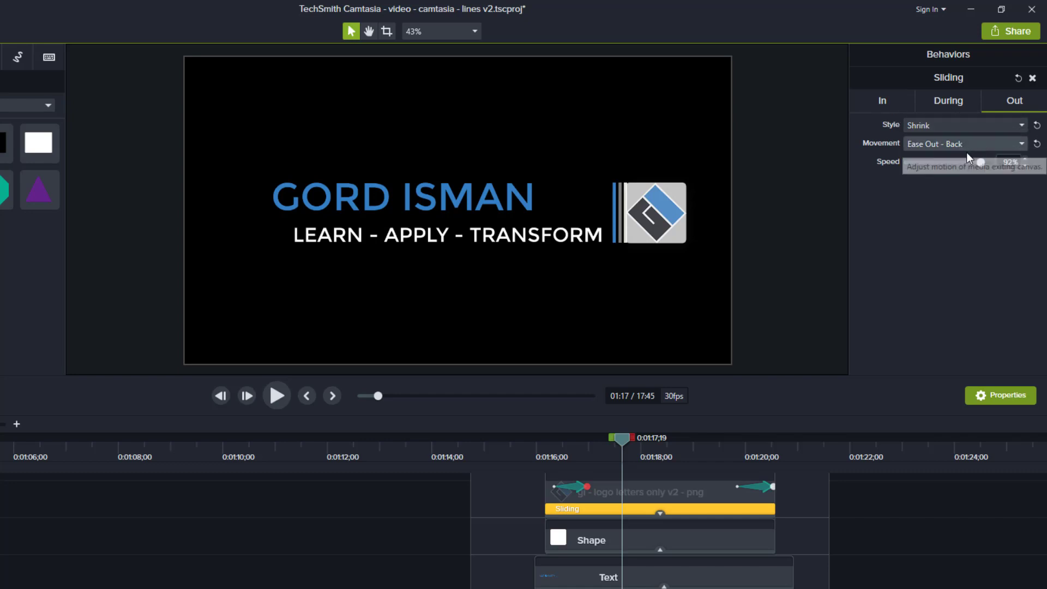
left_click(945, 102)
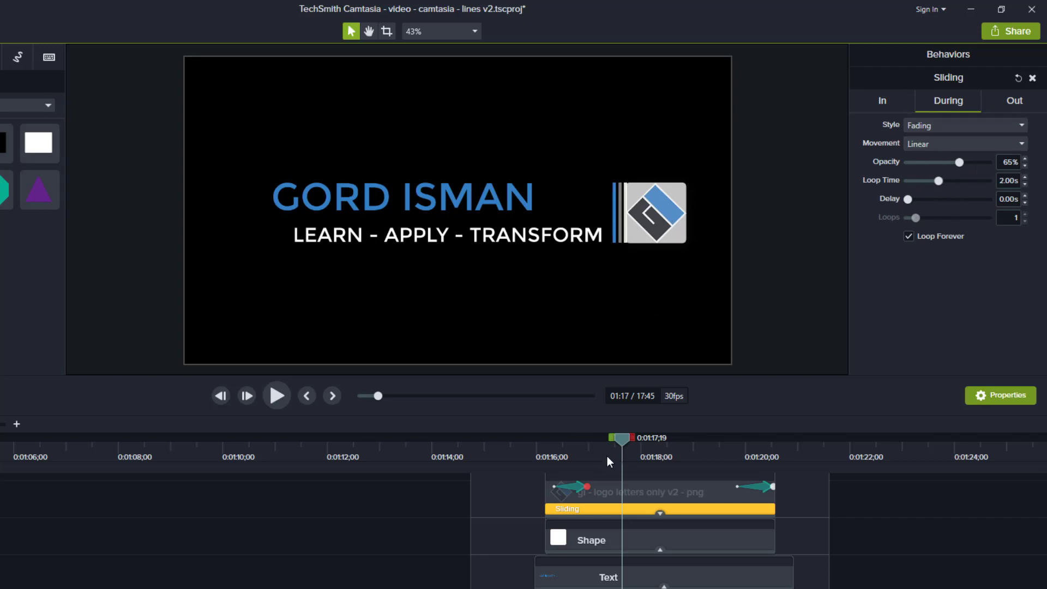
- Scrub the preview to watch the logo animation, returning to 1:17;11
left_click_drag(626, 440, 701, 421)
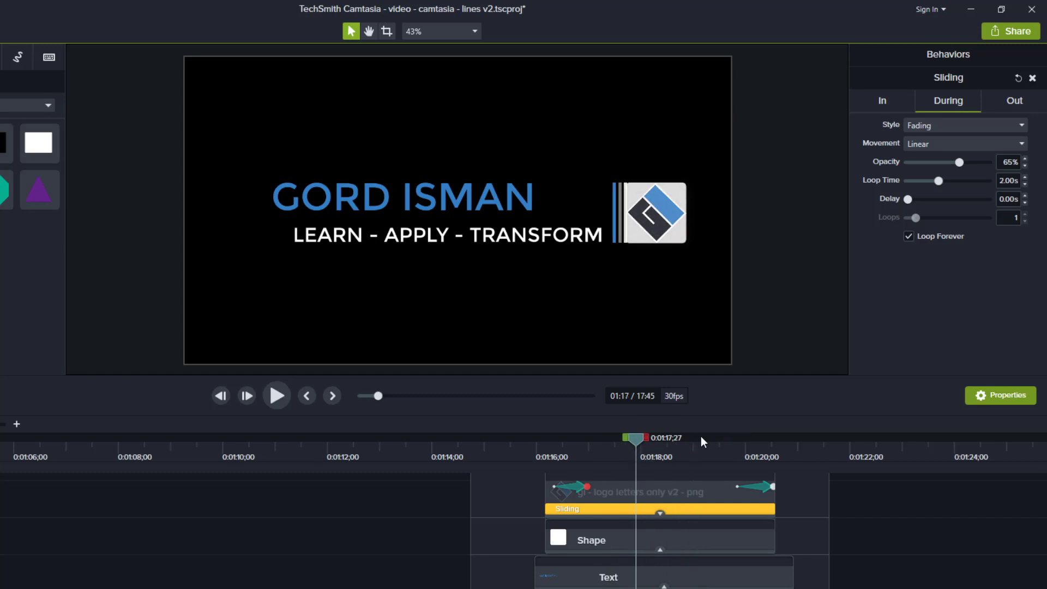
left_click(654, 442)
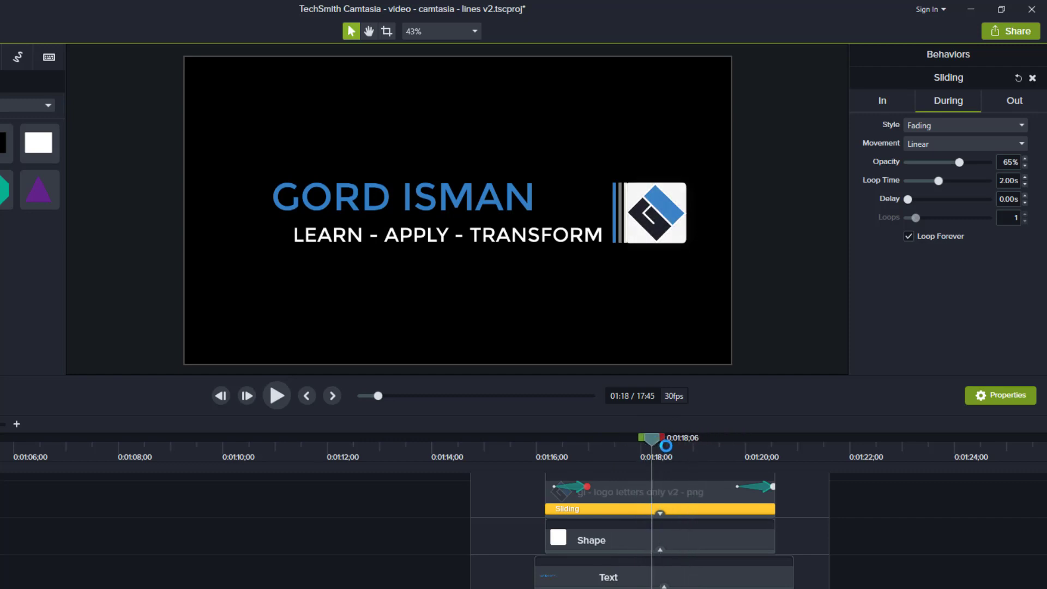
left_click(659, 445)
left_click_drag(662, 440, 608, 468)
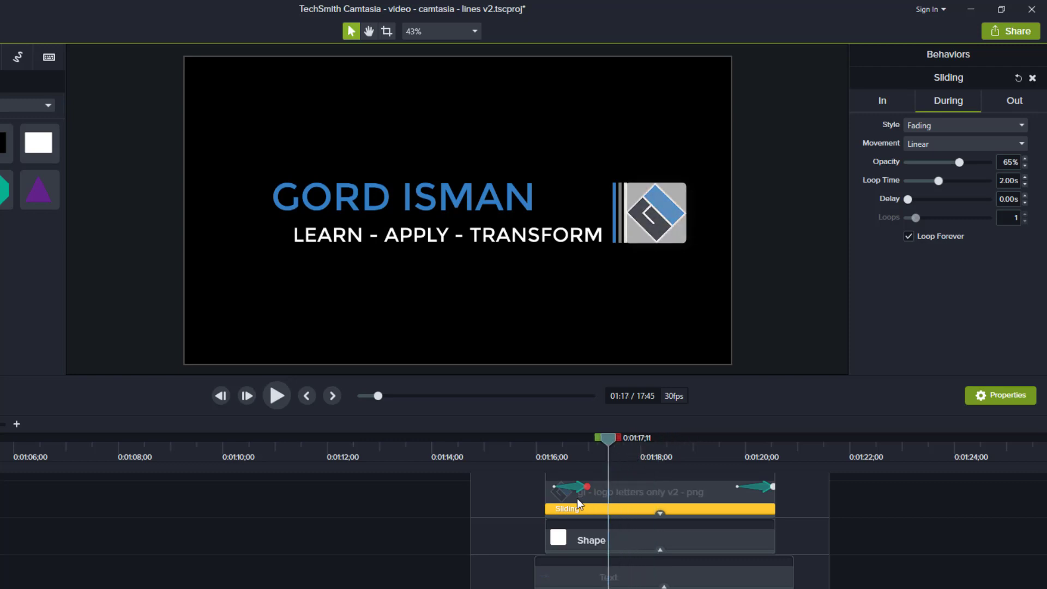
left_click(592, 483)
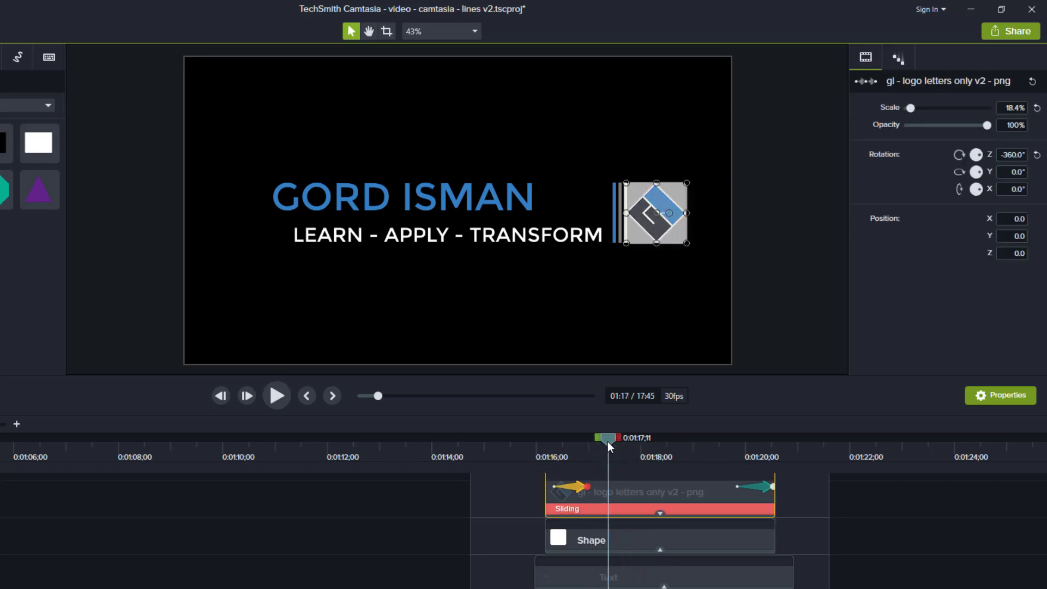
left_click_drag(606, 437, 544, 447)
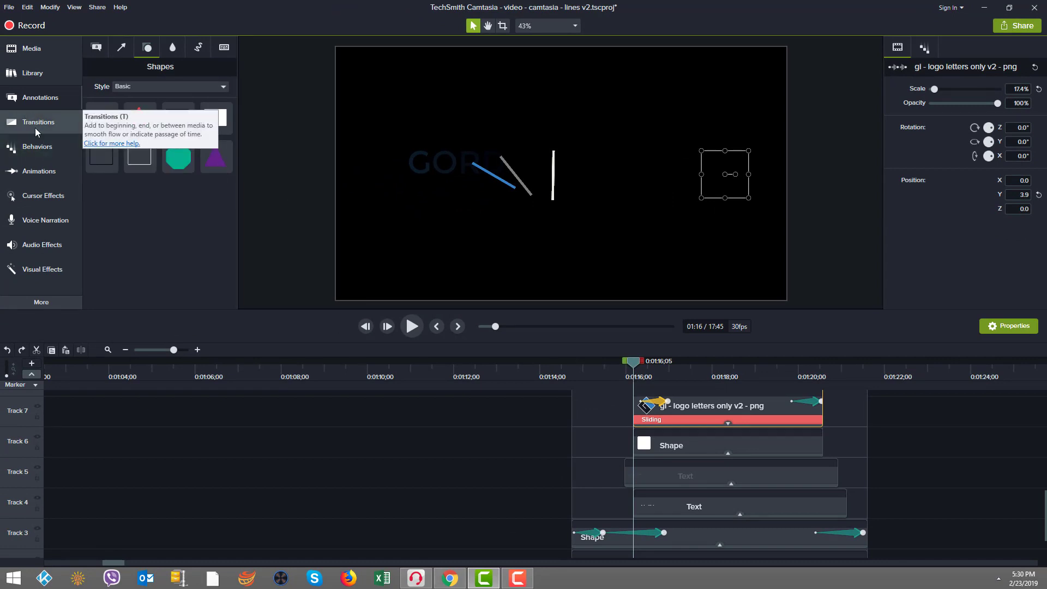
left_click(47, 171)
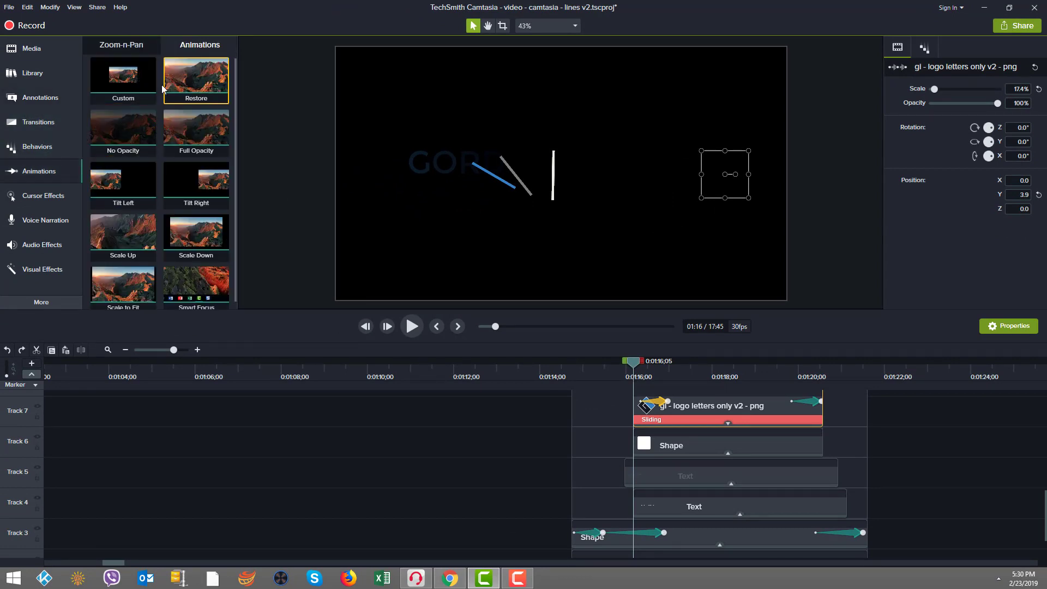
mouse_move(123, 79)
left_mouse_down()
mouse_move(757, 416)
mouse_move(237, 154)
mouse_move(113, 79)
left_mouse_up()
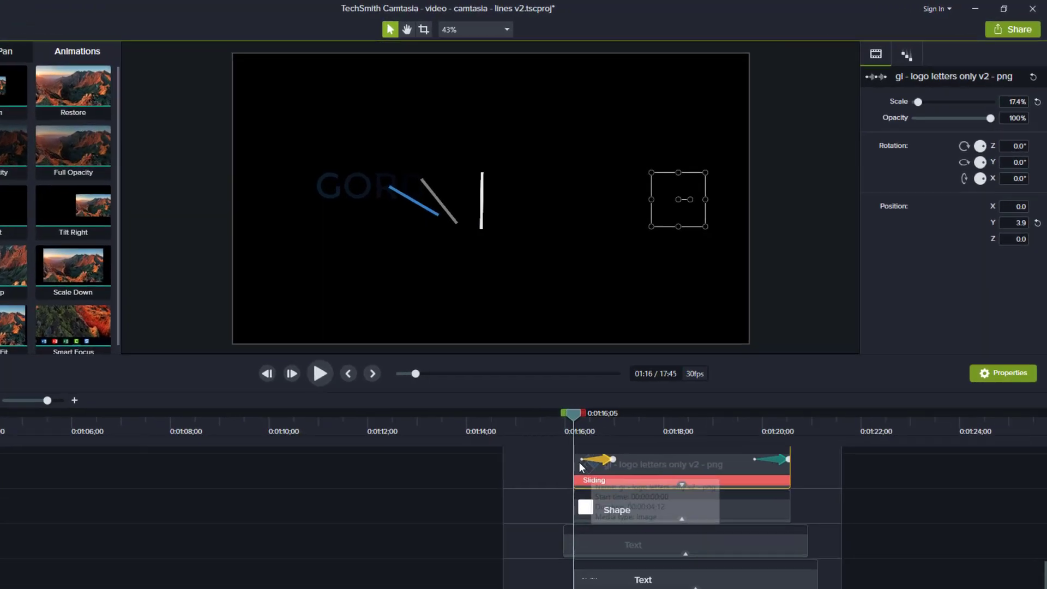
left_click(592, 458)
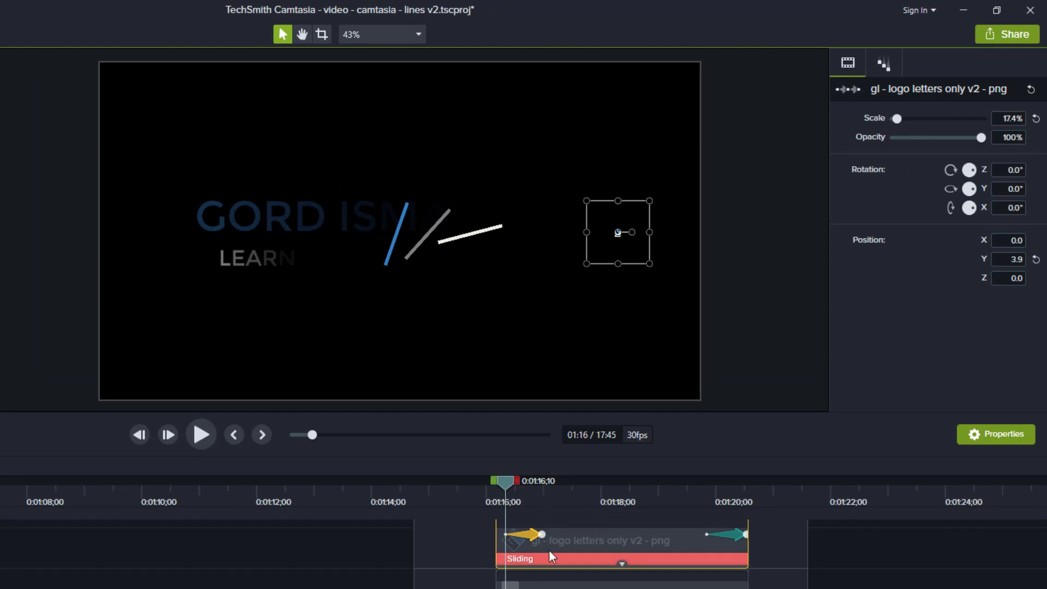
left_click(544, 536)
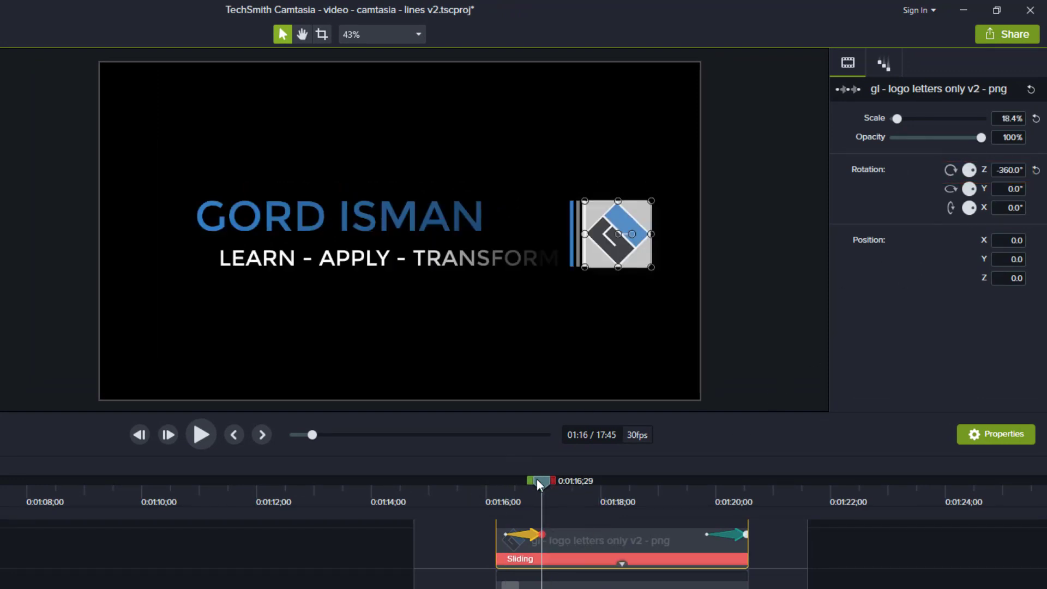
mouse_move(537, 478)
left_mouse_down()
mouse_move(492, 485)
mouse_move(533, 480)
mouse_move(502, 487)
mouse_move(520, 484)
left_mouse_up()
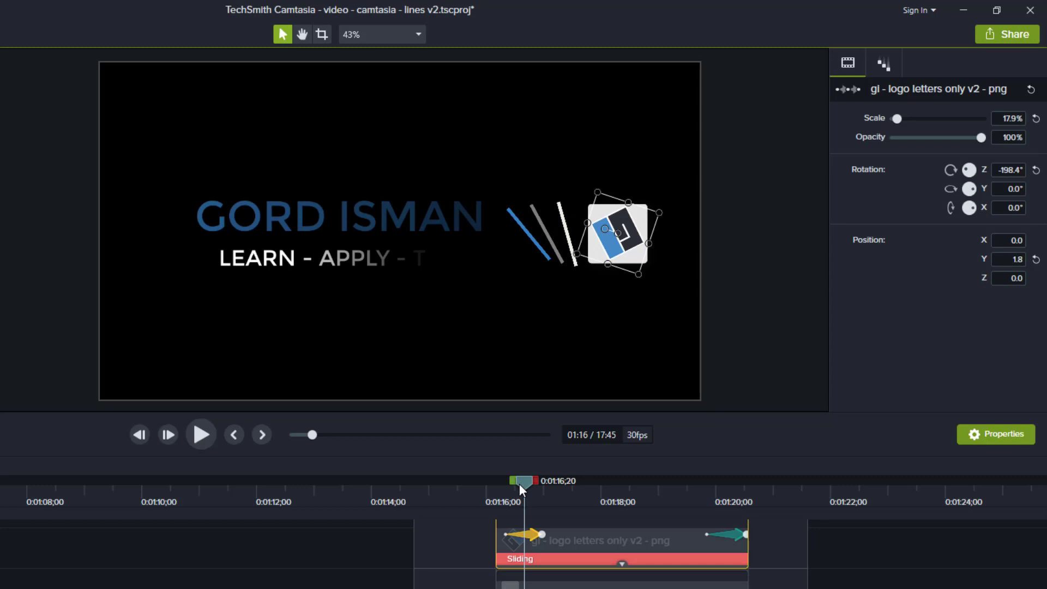
left_click_drag(519, 483, 715, 484)
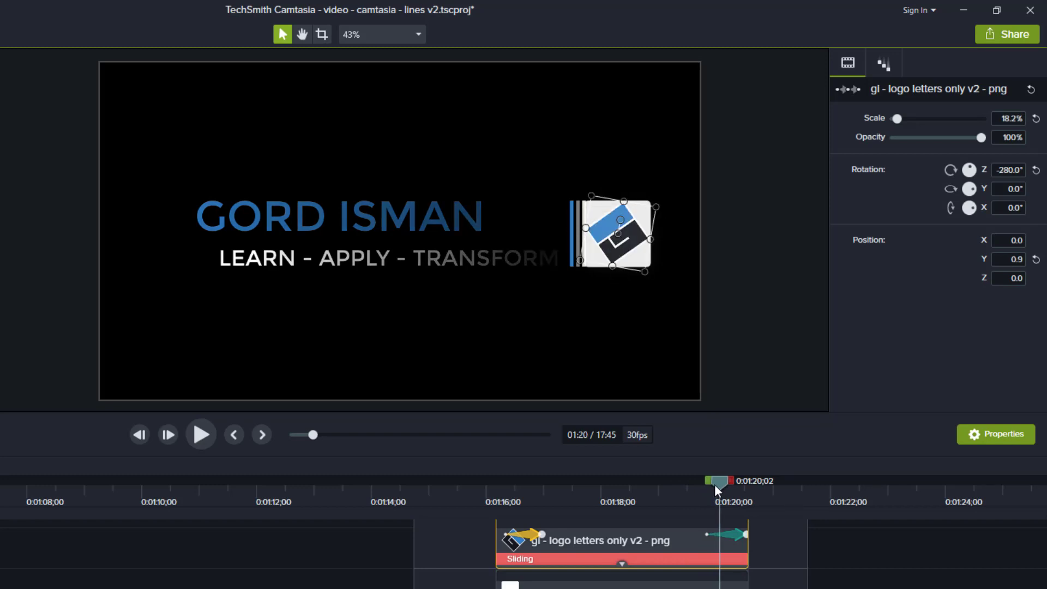
left_click_drag(714, 484, 708, 488)
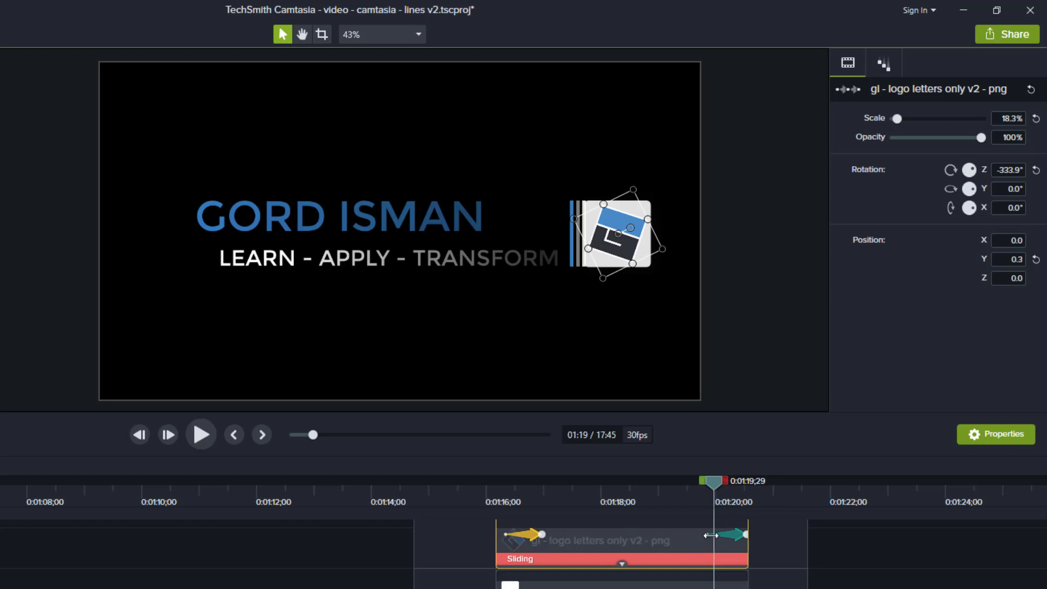
key("comma")
key("comma")
key("comma")
key("comma")
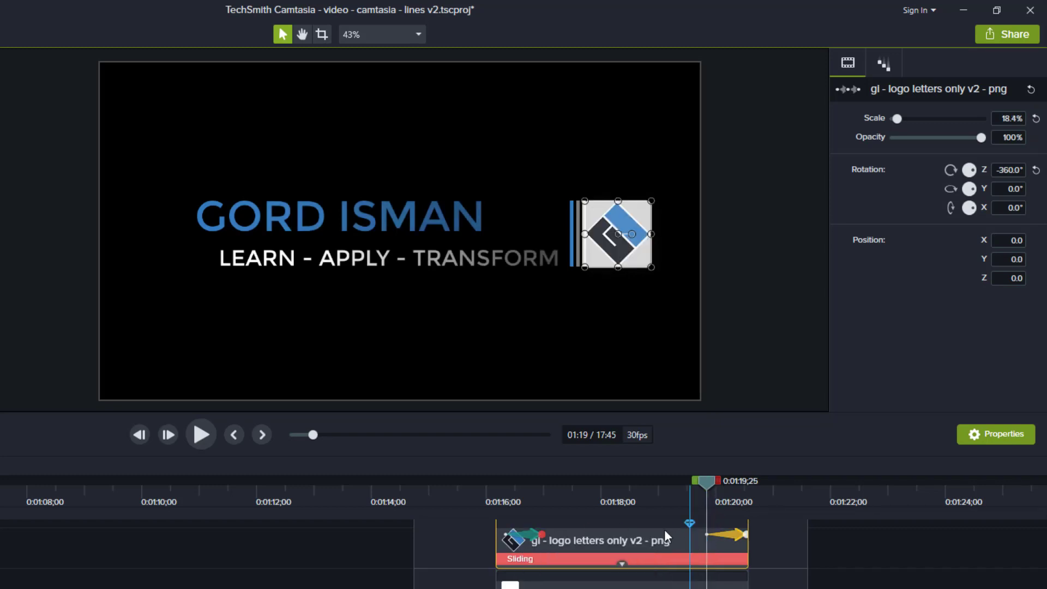
- Check the closing animation's end settings, then replay the finished lower third's logo spin-in
double_click(743, 534)
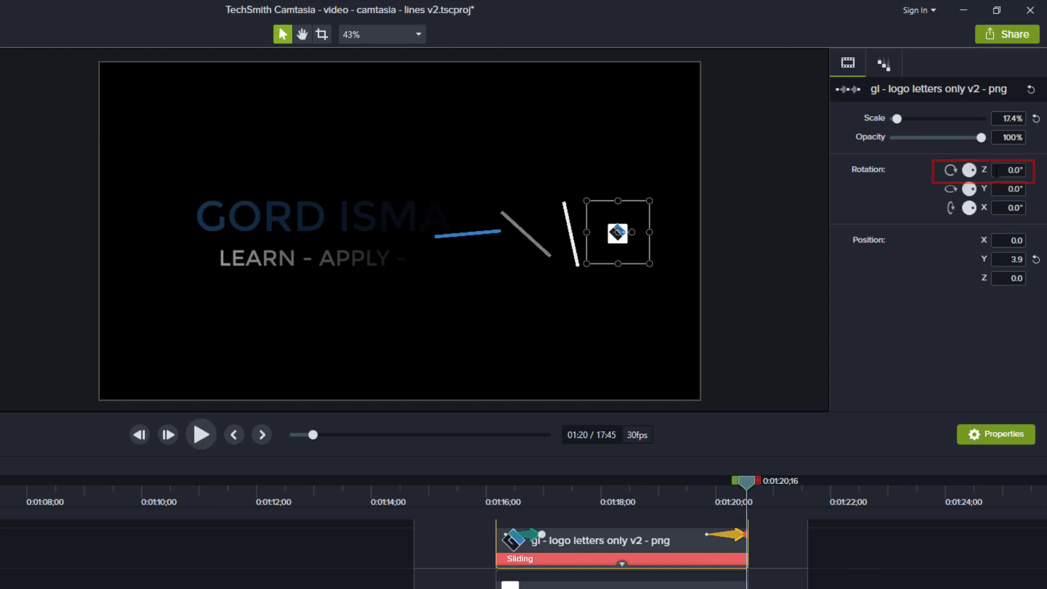
mouse_move(744, 479)
left_mouse_down()
mouse_move(692, 487)
mouse_move(754, 483)
left_mouse_up()
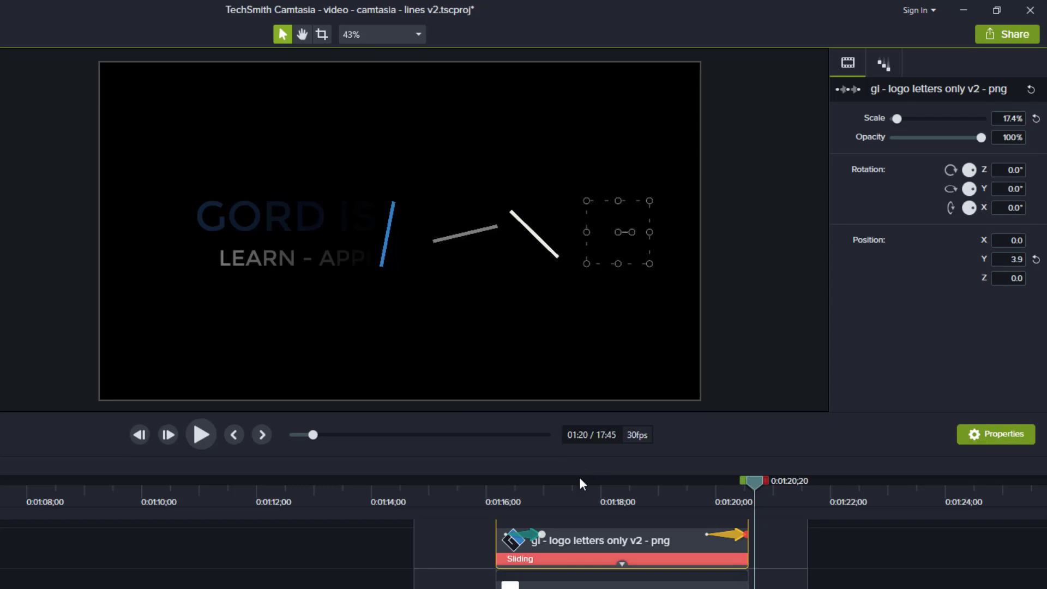
left_click(570, 492)
left_click_drag(568, 480, 619, 483)
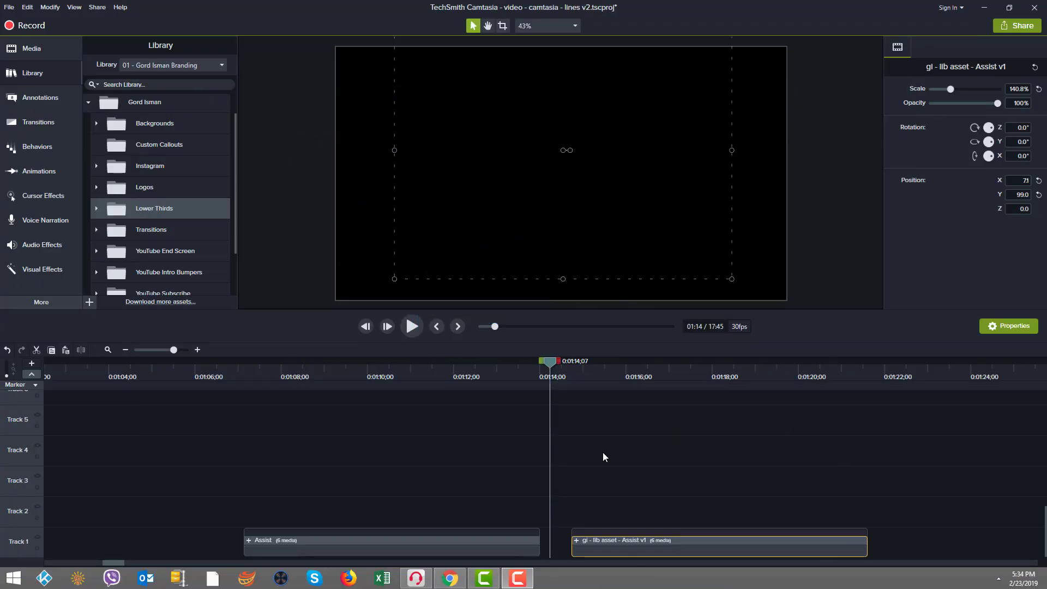
- Add the group to the library as 'gi - lib asset - Assist v1', keeping the branding library as destination
right_click(604, 550)
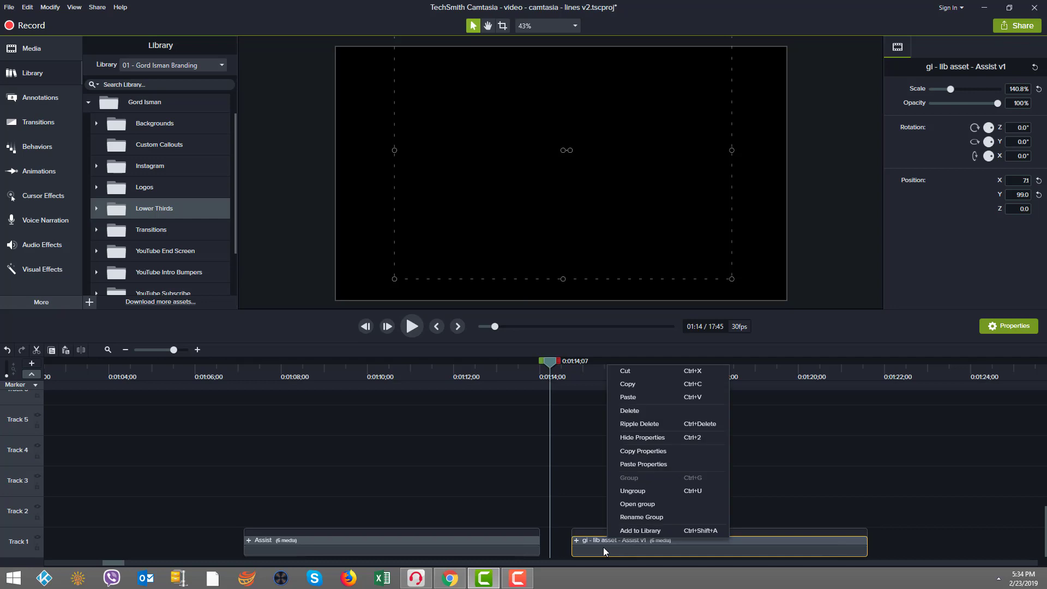
left_click(629, 531)
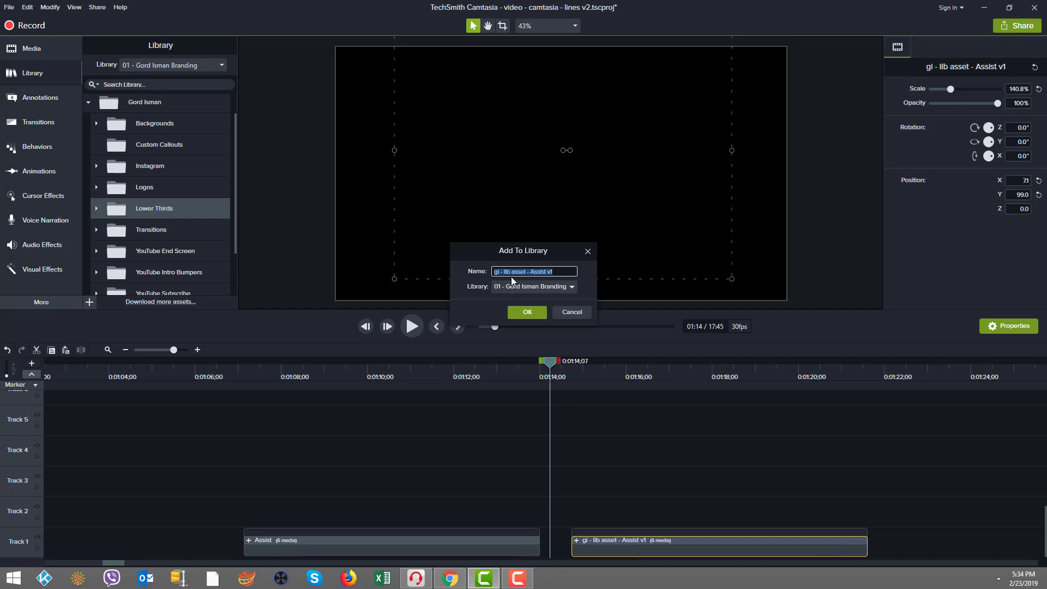
left_click(496, 274)
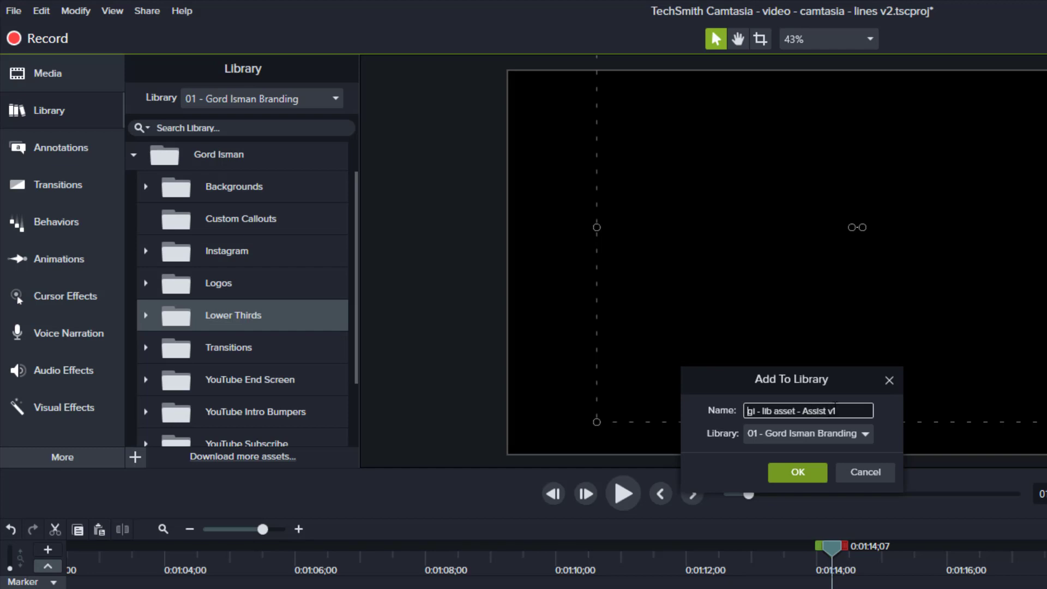
left_click(838, 442)
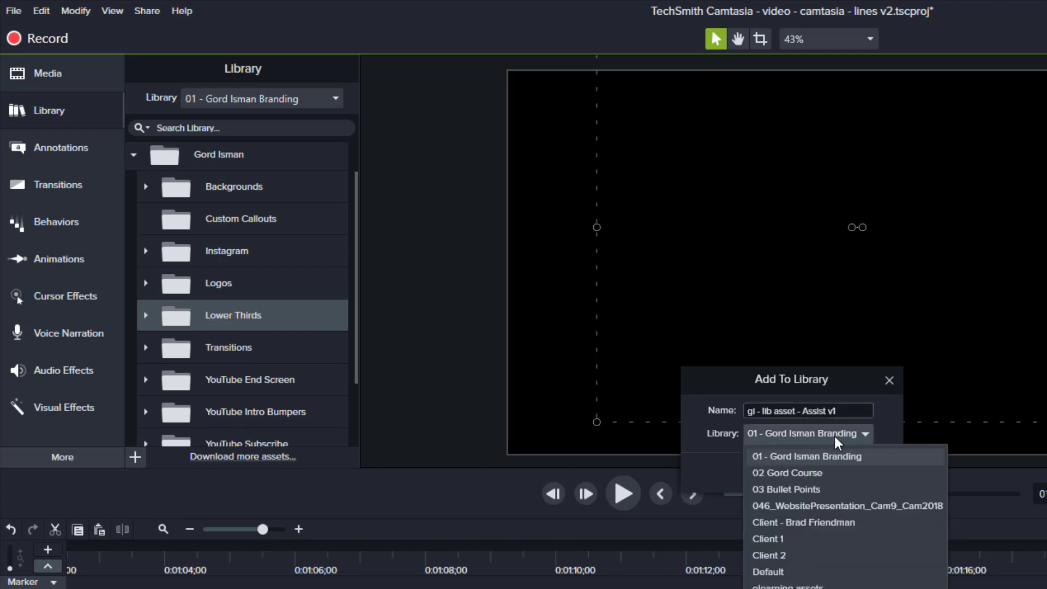
left_click(837, 442)
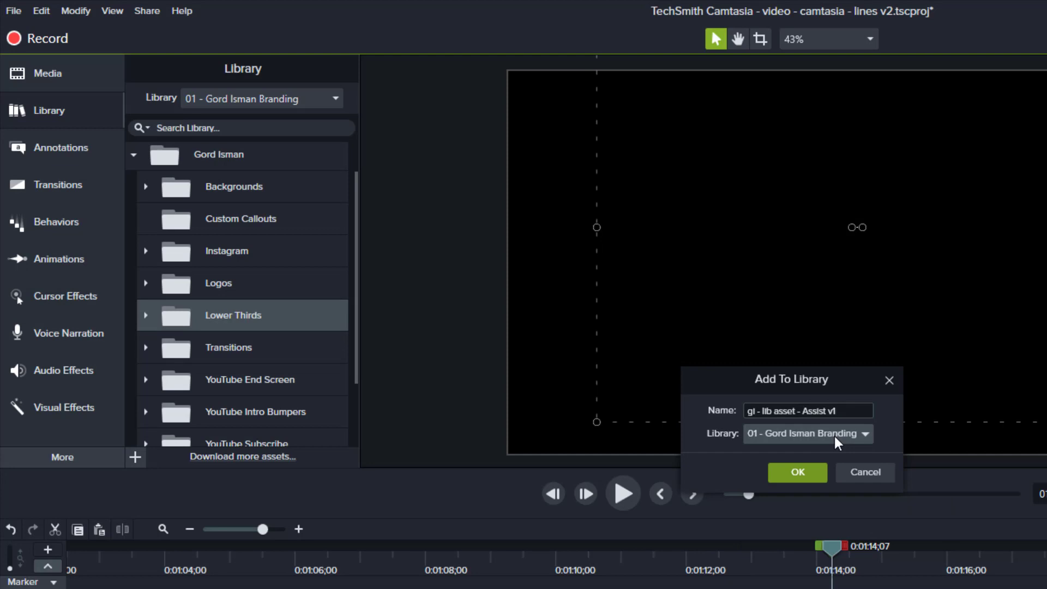
- Confirm the new library asset and file it into the branding library's Lower Thirds folder
left_click(801, 480)
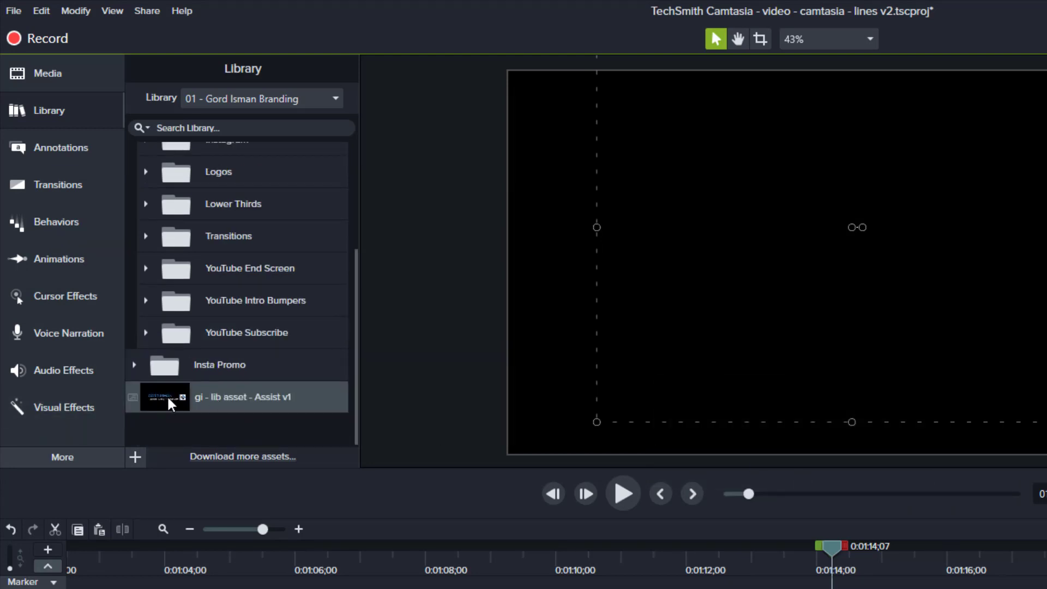
scroll(264, 241, "up", 5)
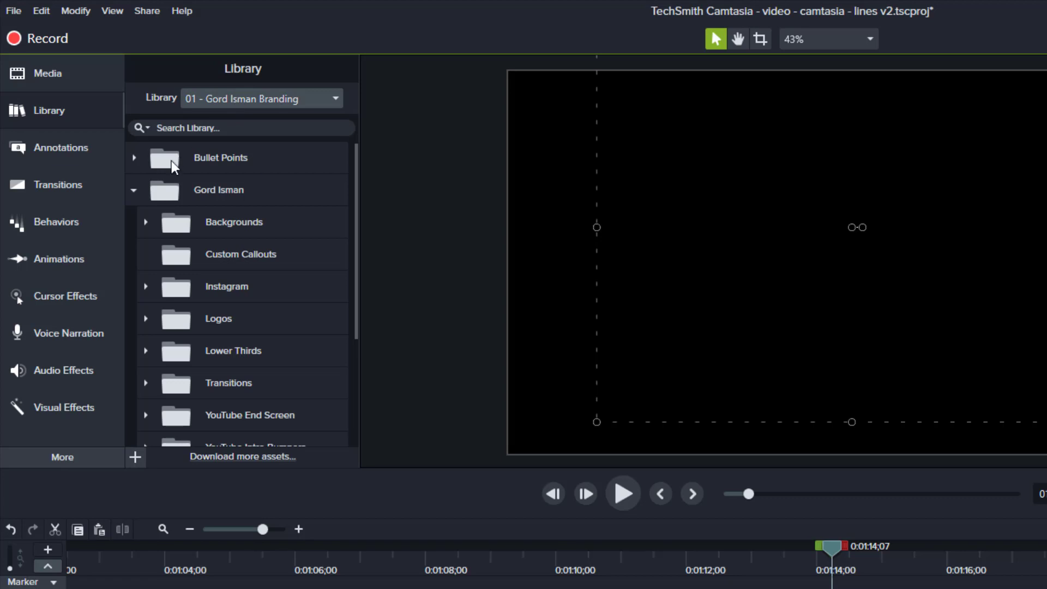
scroll(197, 400, "down", 1)
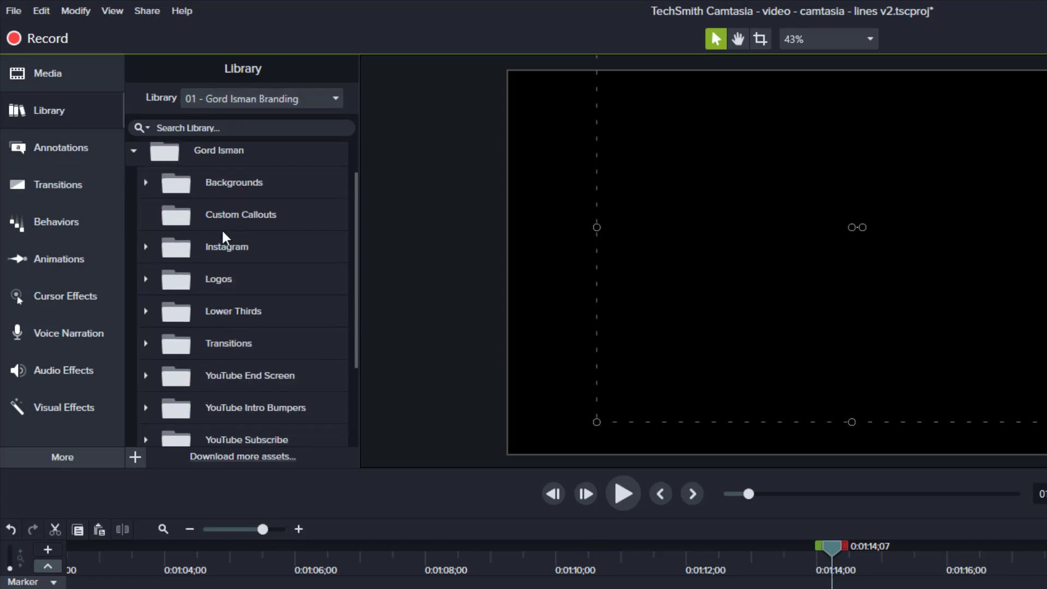
scroll(236, 425, "down", 2)
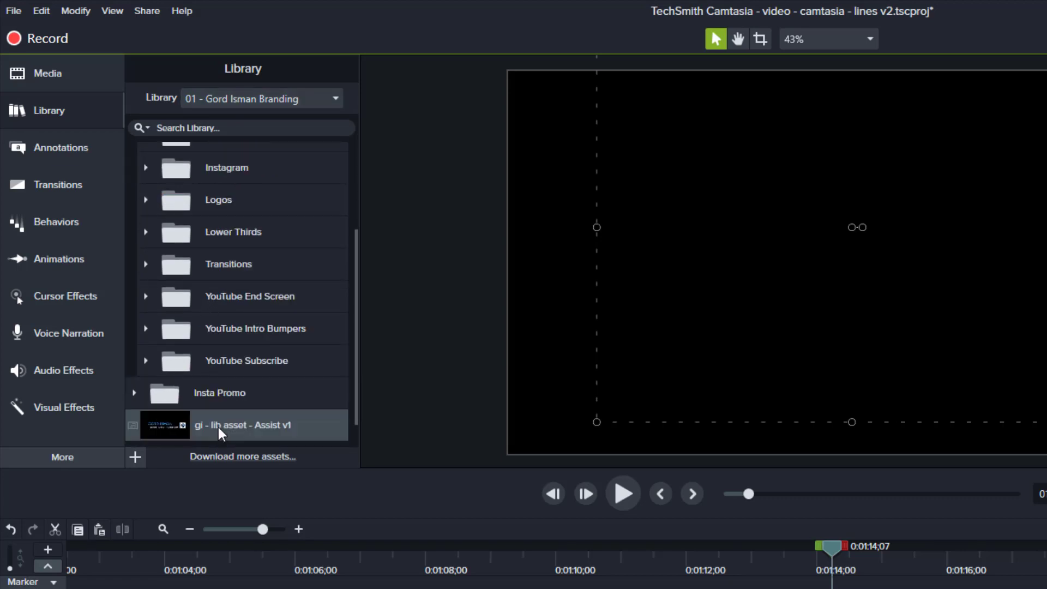
double_click(211, 233)
scroll(207, 248, "up", 1)
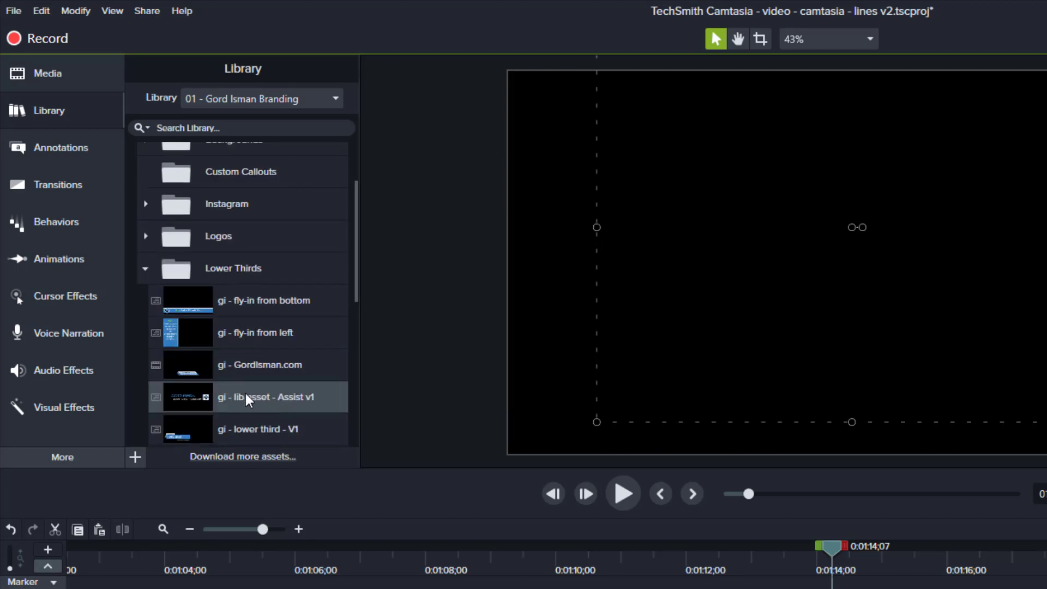